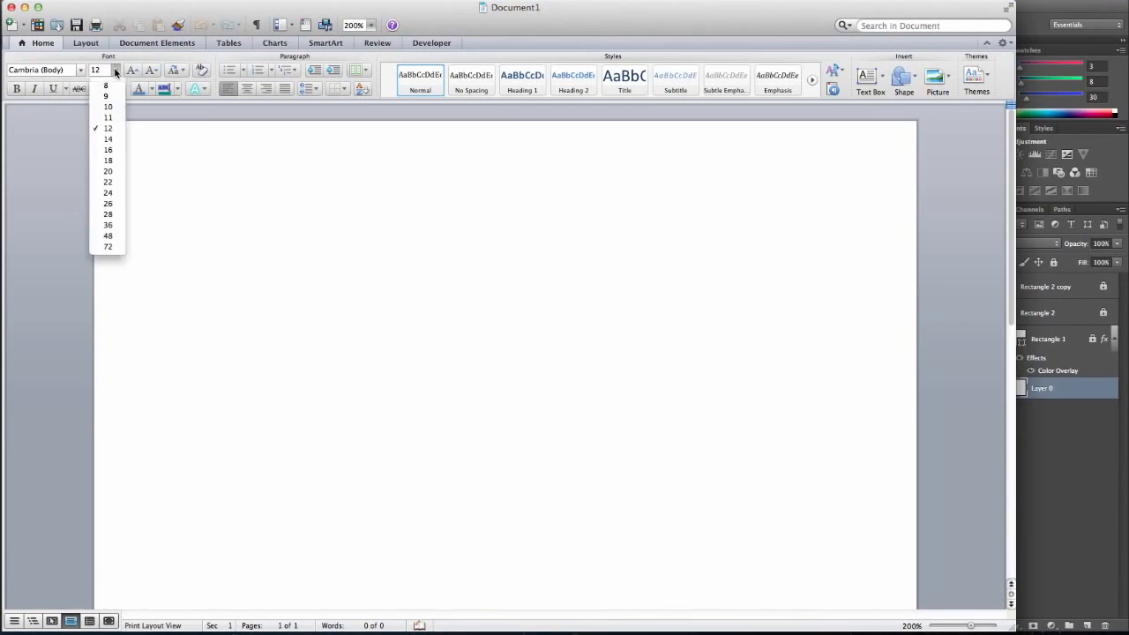
Set the font size to 22 and write "Ready", "Aim" and "Fire" as separate lines with a blank line between them.
{"action": "left_click", "coordinate": [119, 181]}
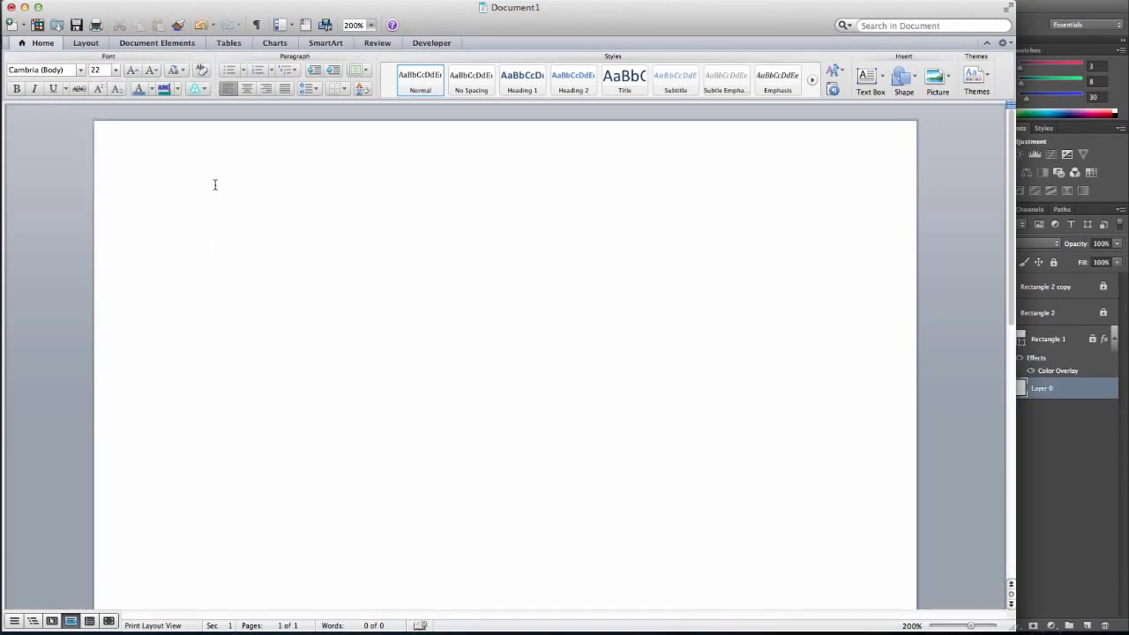
{"action": "type", "text": "Ready "}
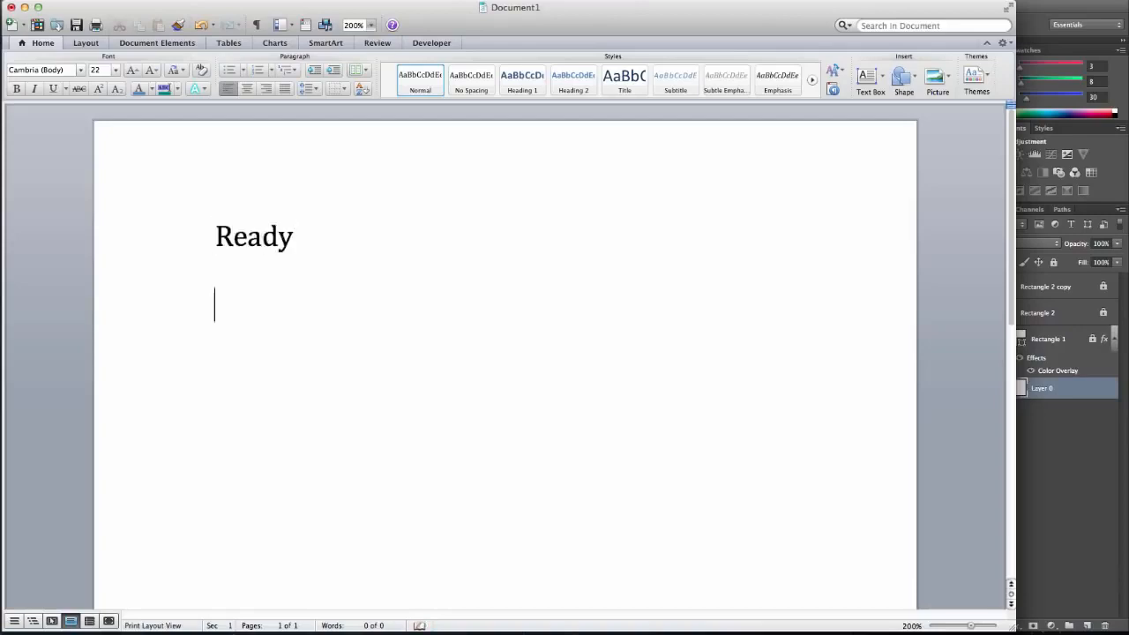
{"action": "type", "text": "AIM"}
{"action": "key", "text": "BackSpace"}
{"action": "key", "text": "BackSpace"}
{"action": "key", "text": "BackSpace"}
{"action": "type", "text": "Aim "}
{"action": "type", "text": "F"}
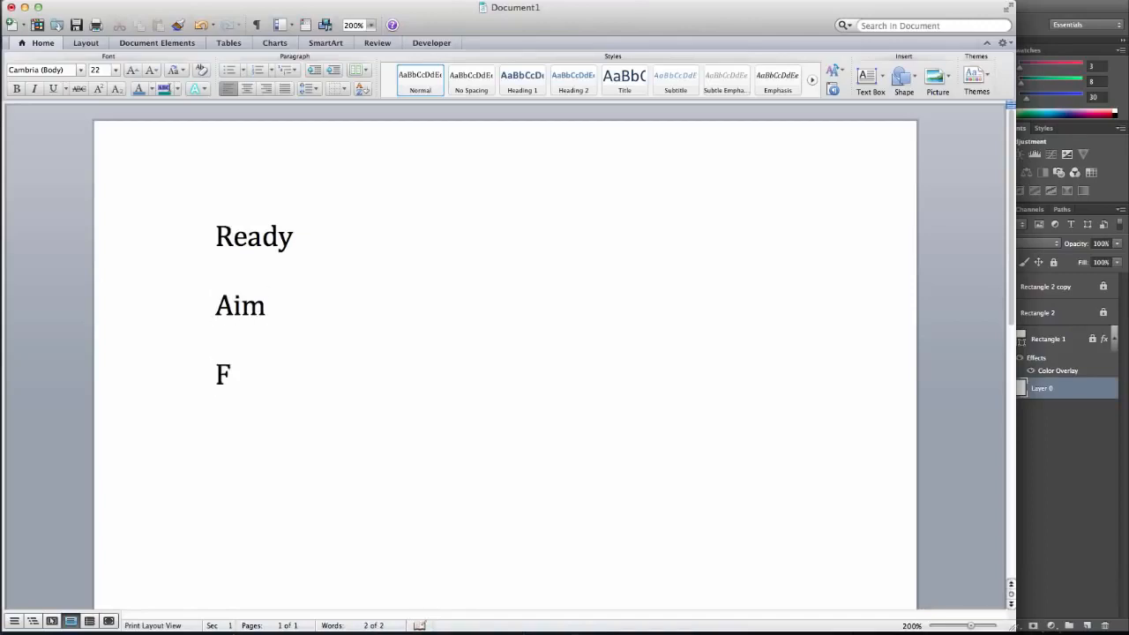
{"action": "type", "text": "ire"}
Replace all the text in the document with the line "Wireframe".
{"action": "left_click_drag", "start_coordinate": [279, 371], "coordinate": [197, 217]}
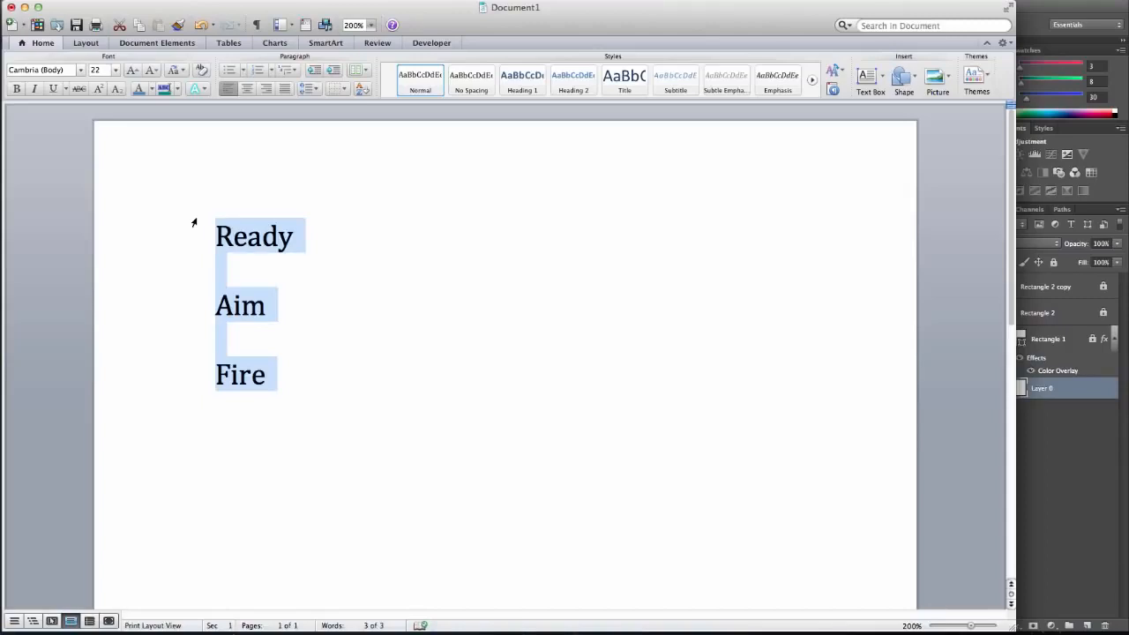
{"action": "type", "text": "wirefr"}
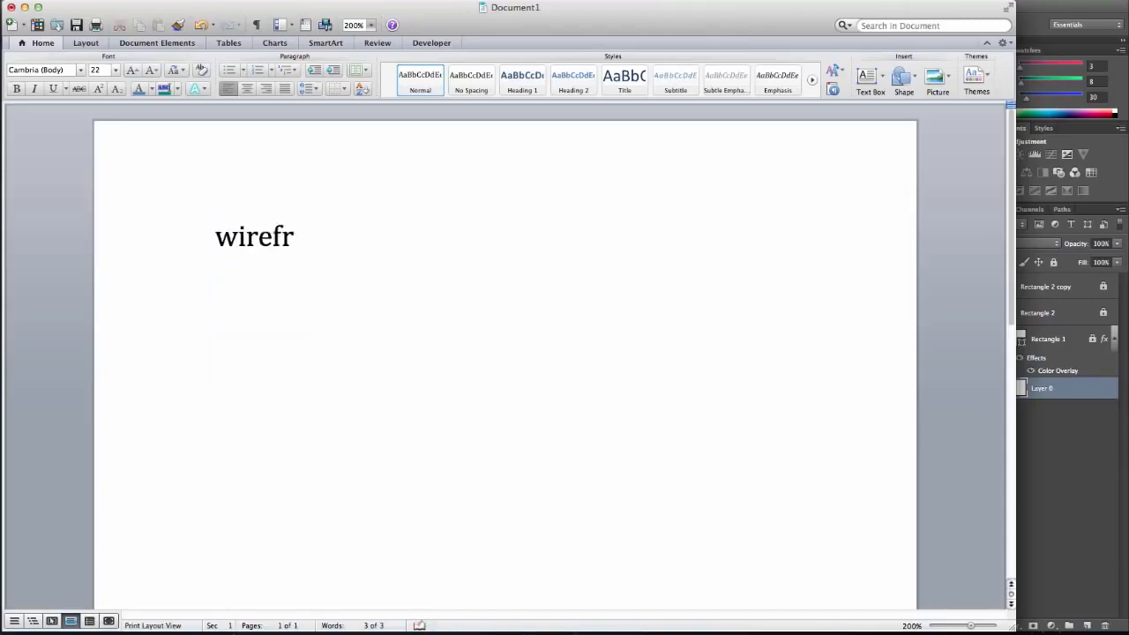
{"action": "type", "text": "ame"}
{"action": "key", "text": "Return"}
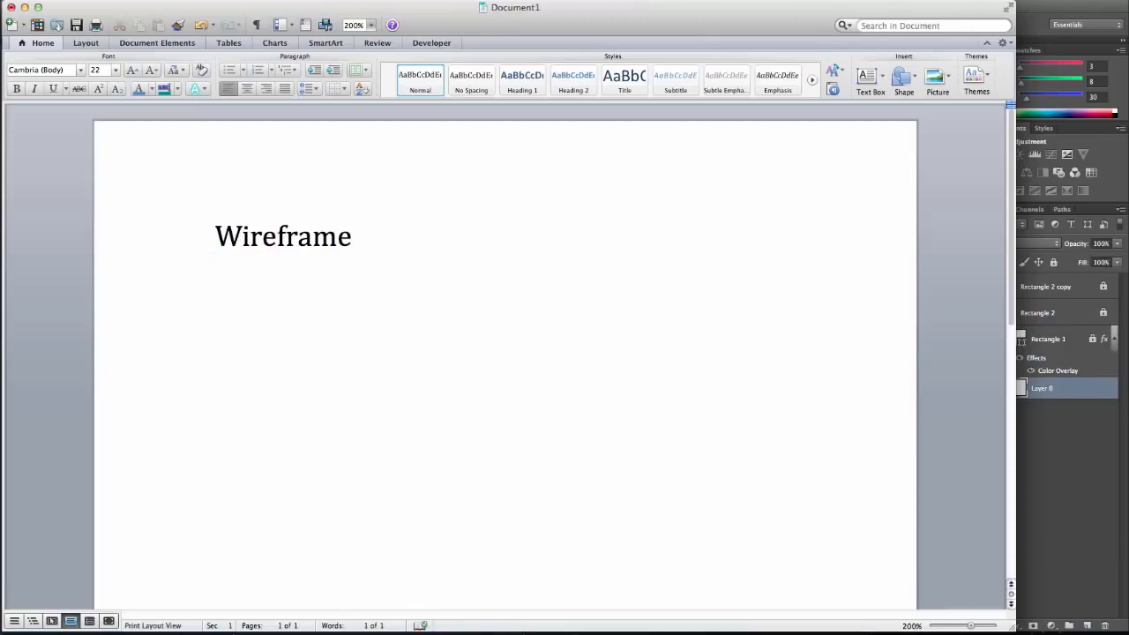
Add the line "Storyboard" below Wireframe, with "Colors" and "Graphics" as indented lines under it.
{"action": "type", "text": "Story"}
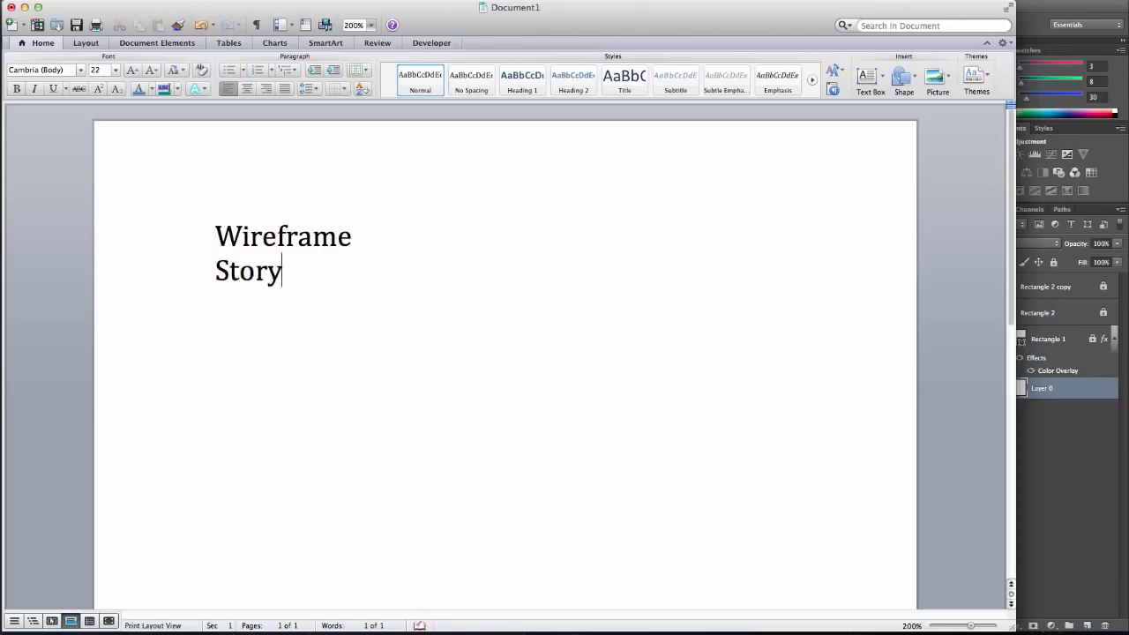
{"action": "type", "text": "board"}
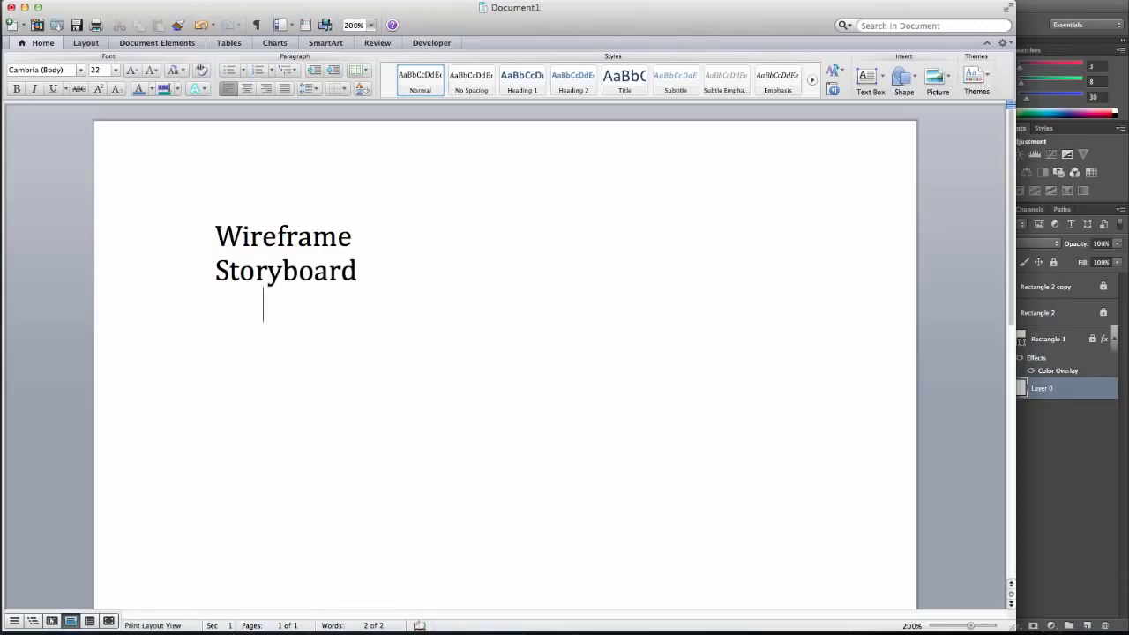
{"action": "type", "text": "colors"}
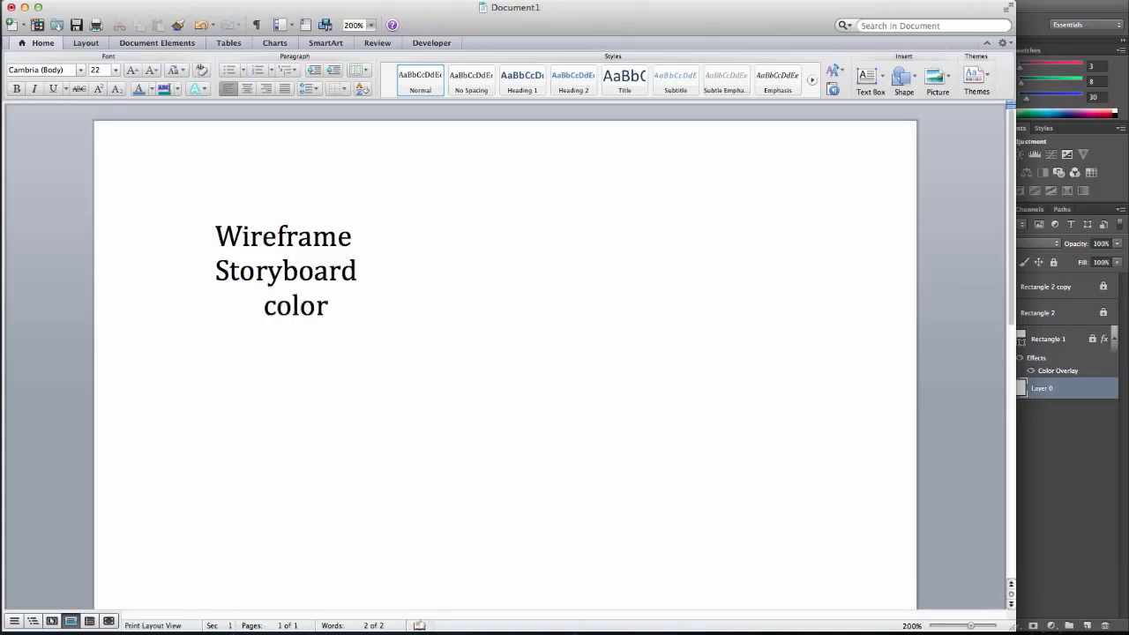
{"action": "key", "text": "Return"}
{"action": "key", "text": "Tab"}
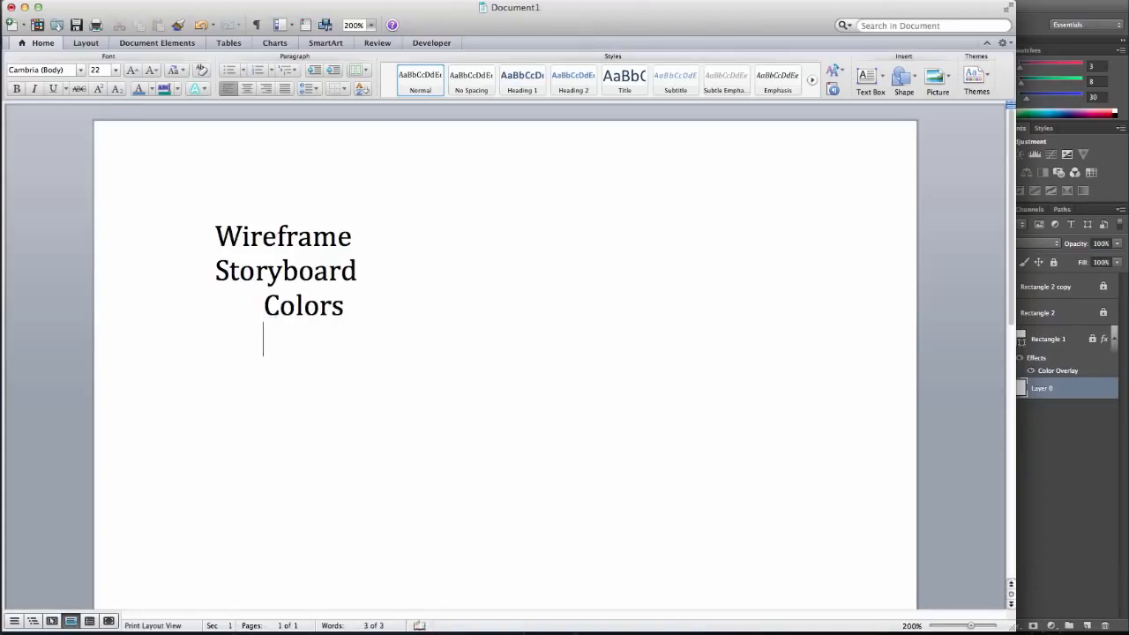
{"action": "type", "text": "graphics"}
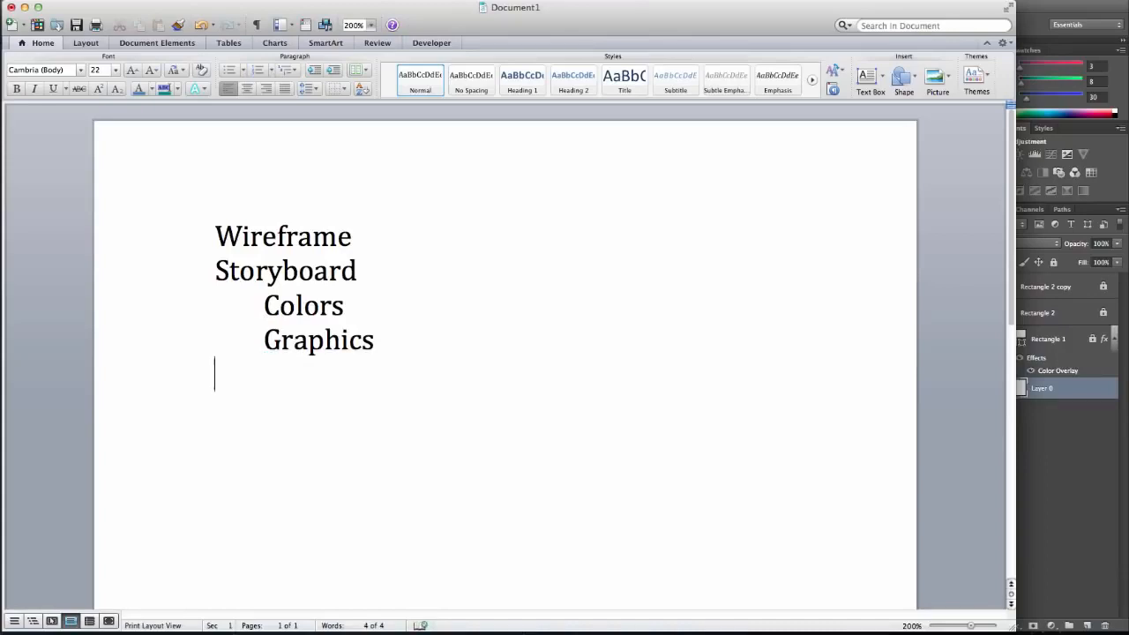
Add the unindented line "Assets" below Graphics, with "Images" and "Copy(text)" as indented lines under it.
{"action": "type", "text": "Assets"}
{"action": "key", "text": "Return"}
{"action": "key", "text": "Tab"}
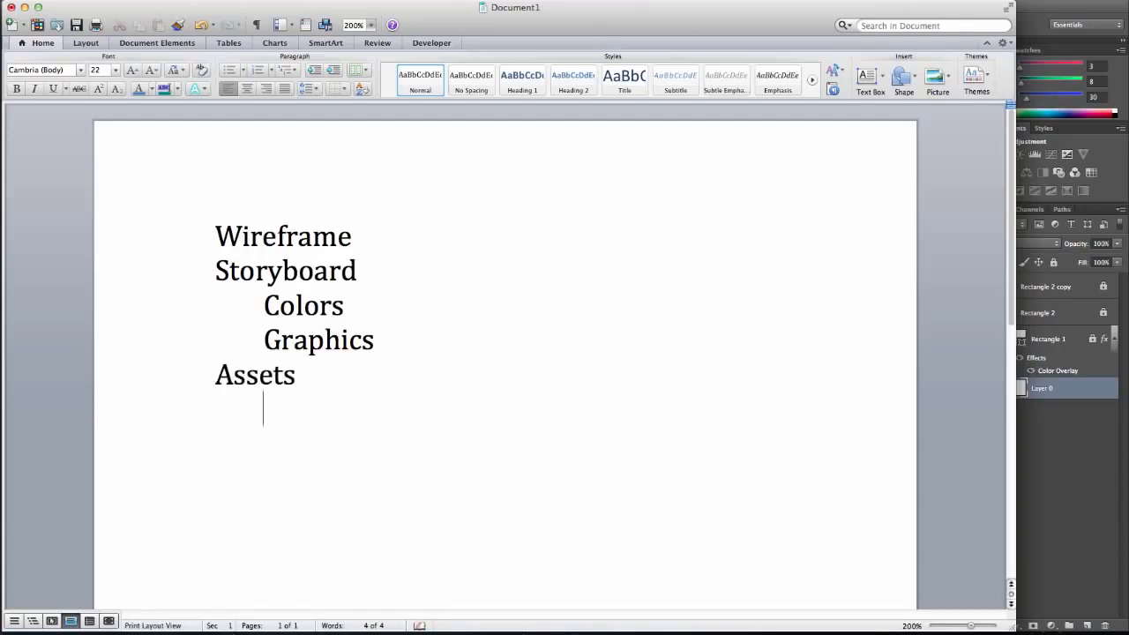
{"action": "type", "text": "images"}
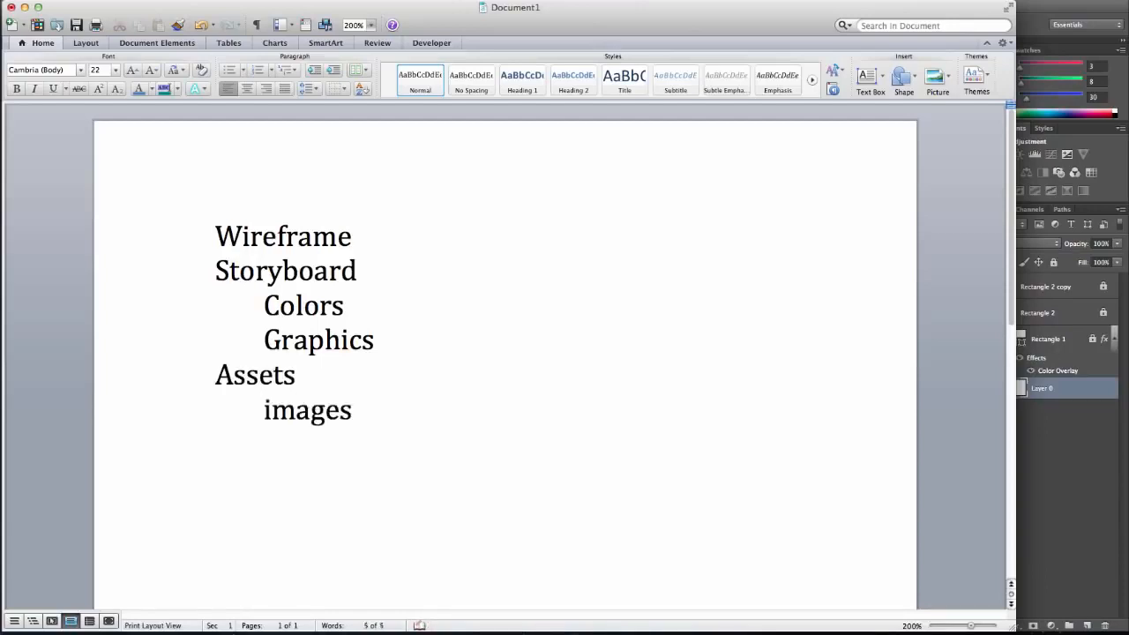
{"action": "key", "text": "Return"}
{"action": "type", "text": "c"}
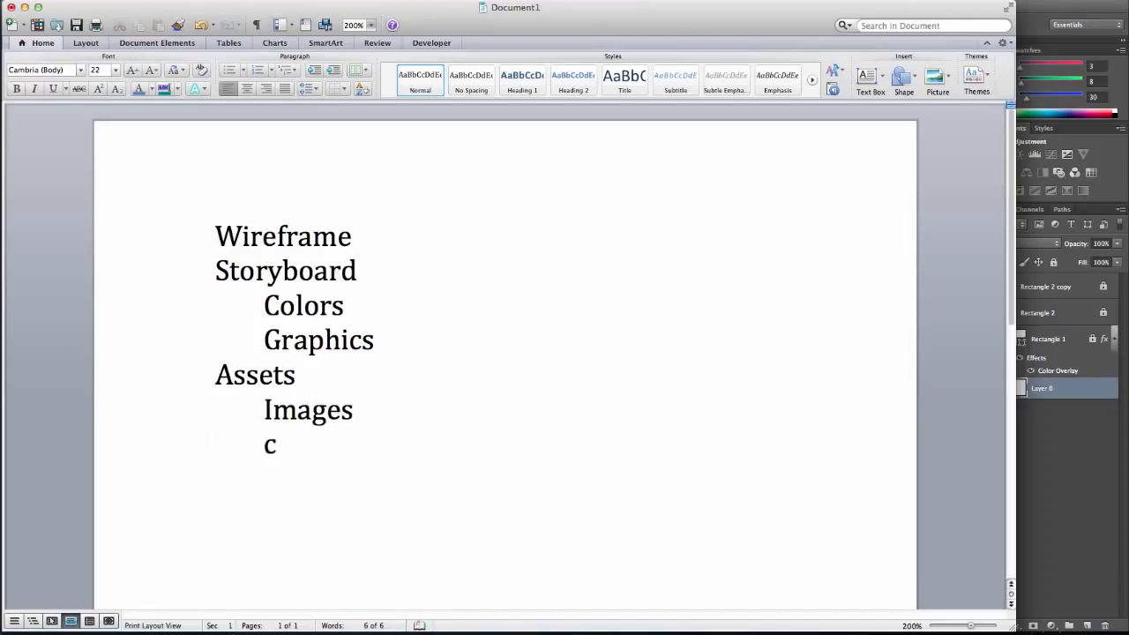
{"action": "type", "text": "opy(text)"}
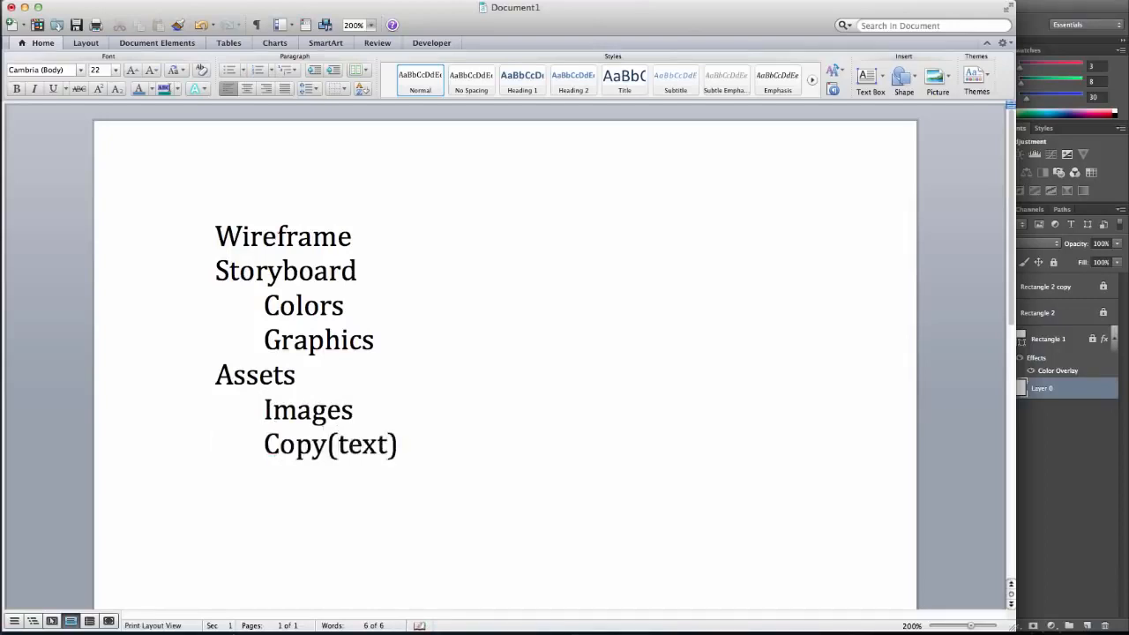
Add an unindented last line reading "Create Page" to the outline.
{"action": "key", "text": "Return"}
{"action": "key", "text": "shift+Tab"}
{"action": "type", "text": "Create"}
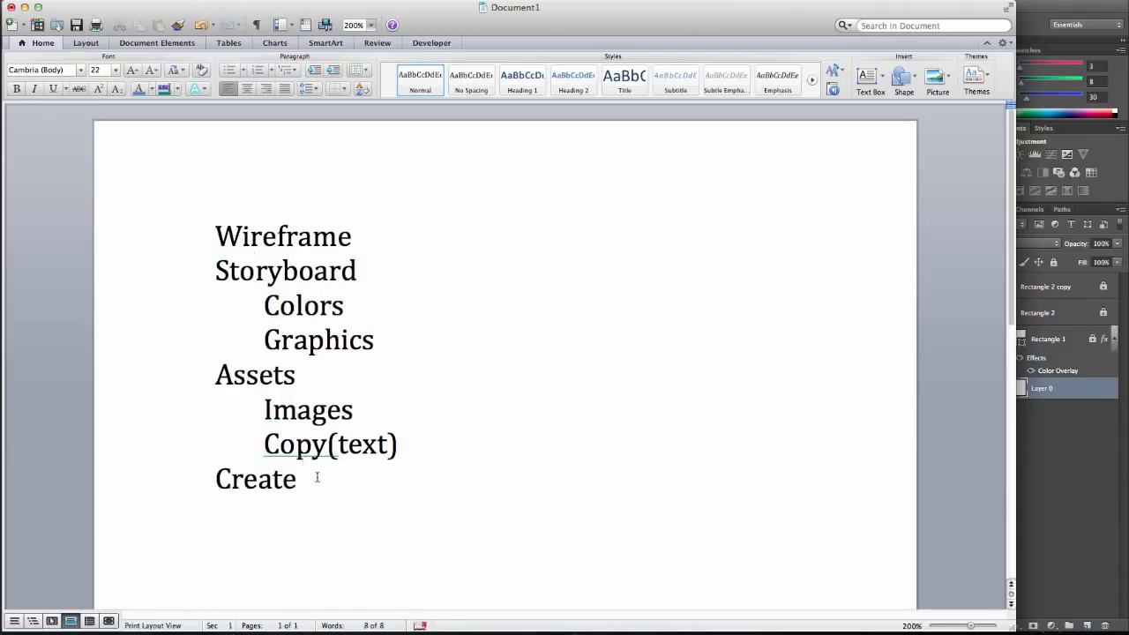
{"action": "type", "text": "Page"}
Switch to Photoshop and close the open widgets document without saving its changes.
{"action": "double_click", "coordinate": [275, 345]}
{"action": "left_click", "coordinate": [1067, 453]}
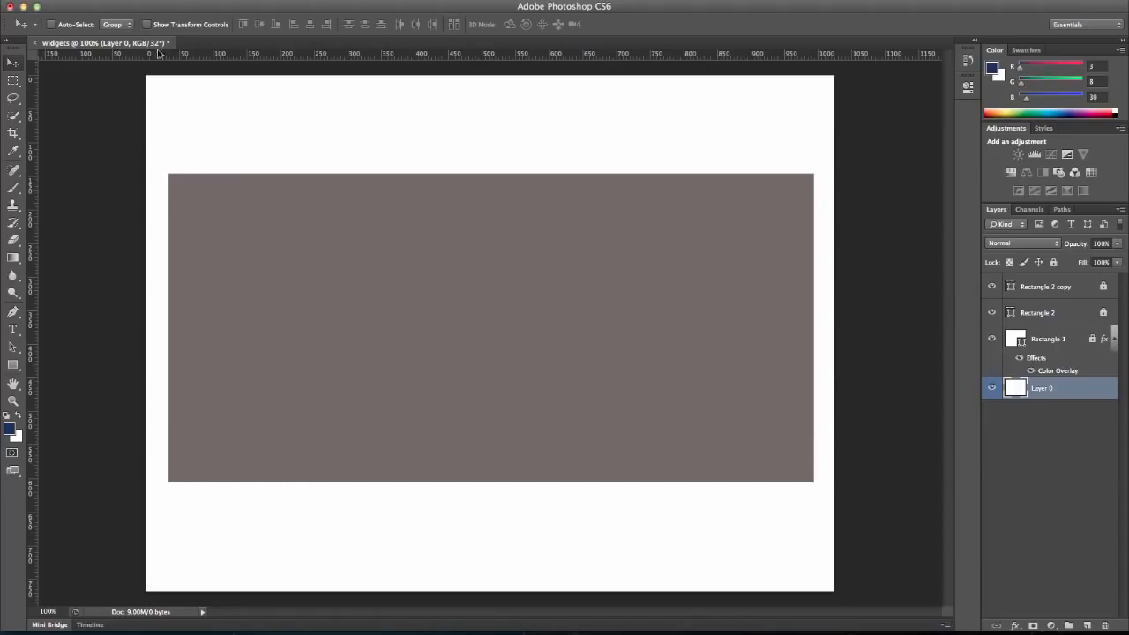
{"action": "left_click", "coordinate": [36, 43]}
{"action": "left_click", "coordinate": [524, 215]}
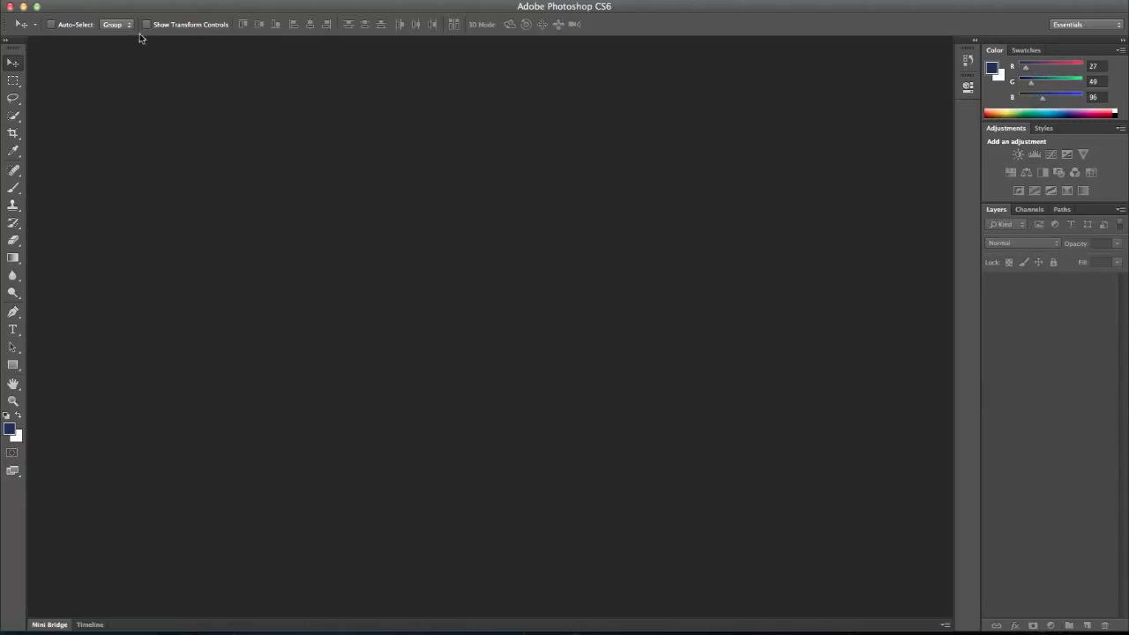
Create a new 1024 × 768 pixel document named "widgets" with 72 pixels/inch, 32-bit RGB color and a white background.
{"action": "left_click", "coordinate": [116, 0]}
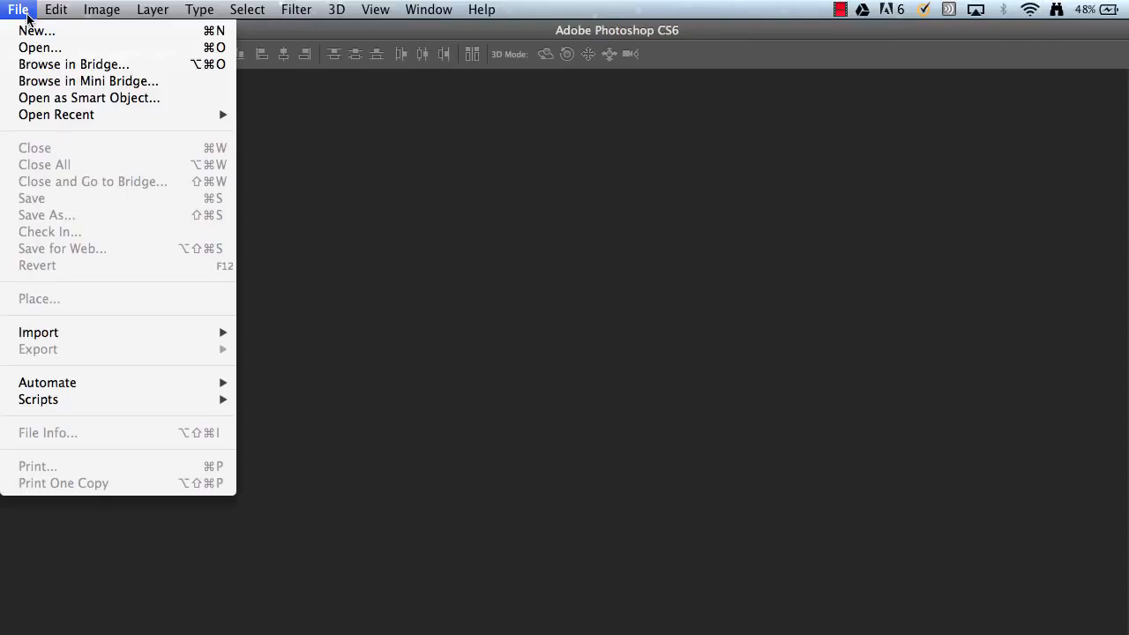
{"action": "left_click", "coordinate": [34, 30]}
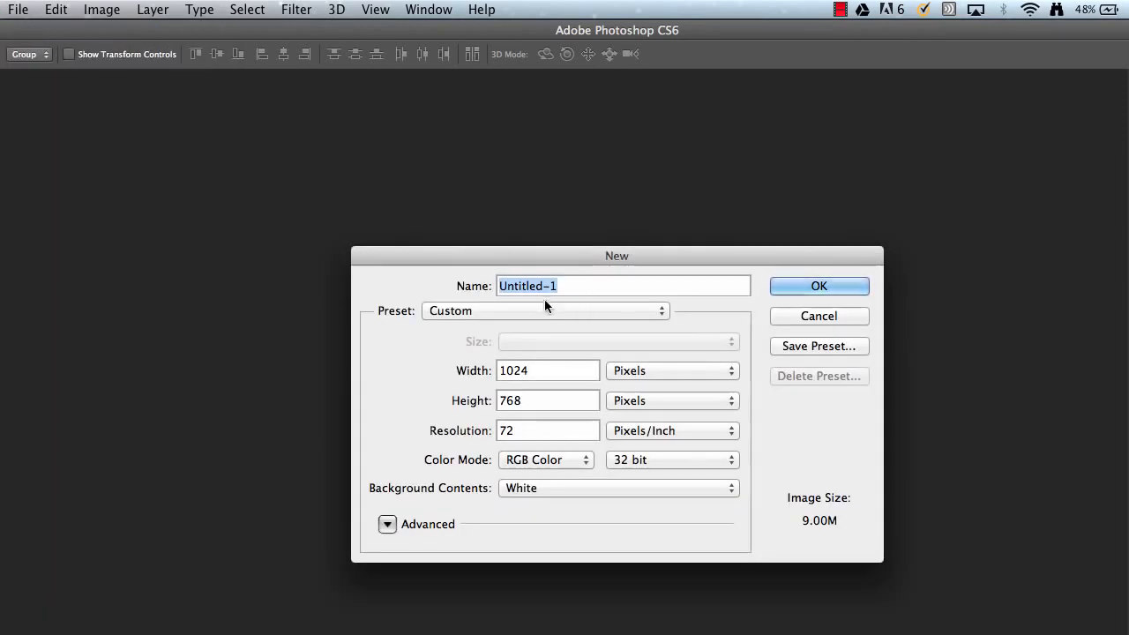
{"action": "type", "text": "widget"}
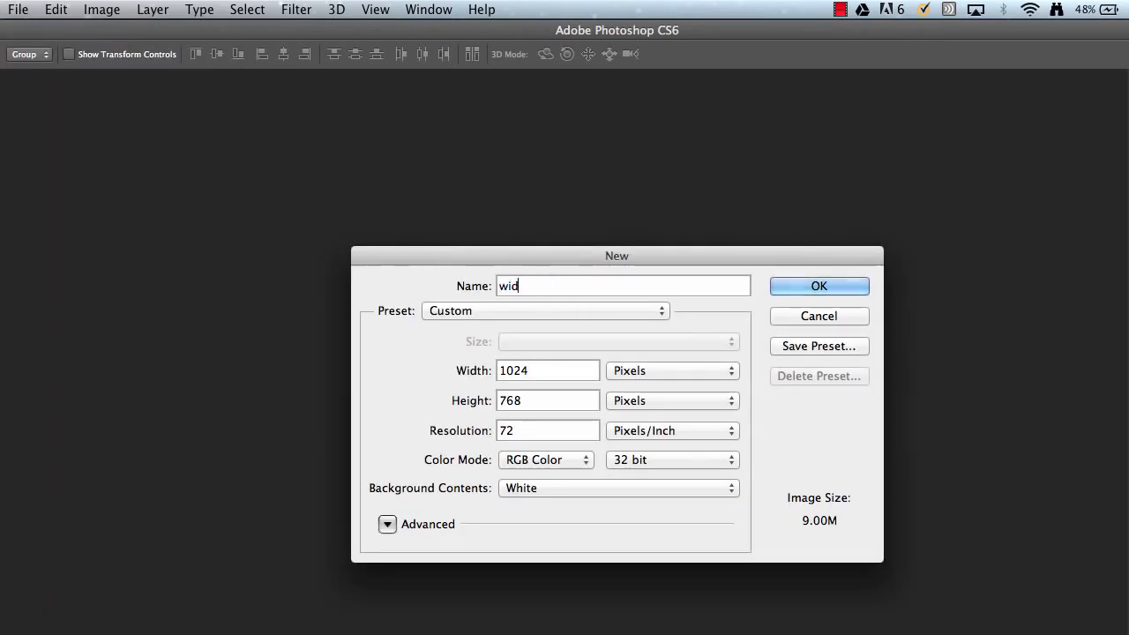
{"action": "type", "text": "s"}
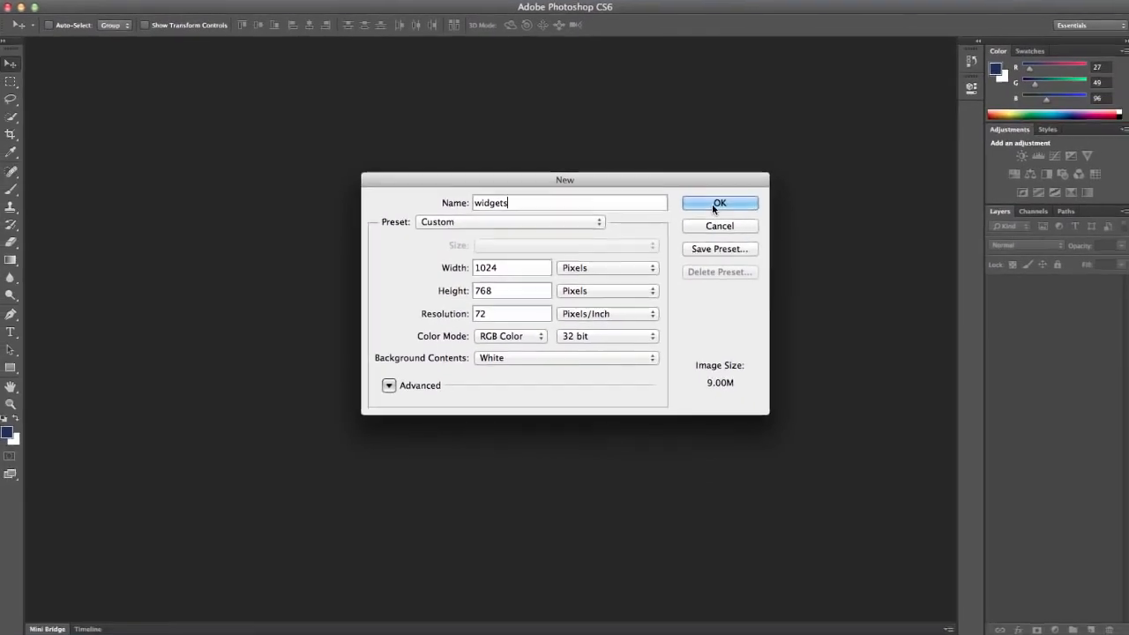
{"action": "left_click", "coordinate": [786, 259]}
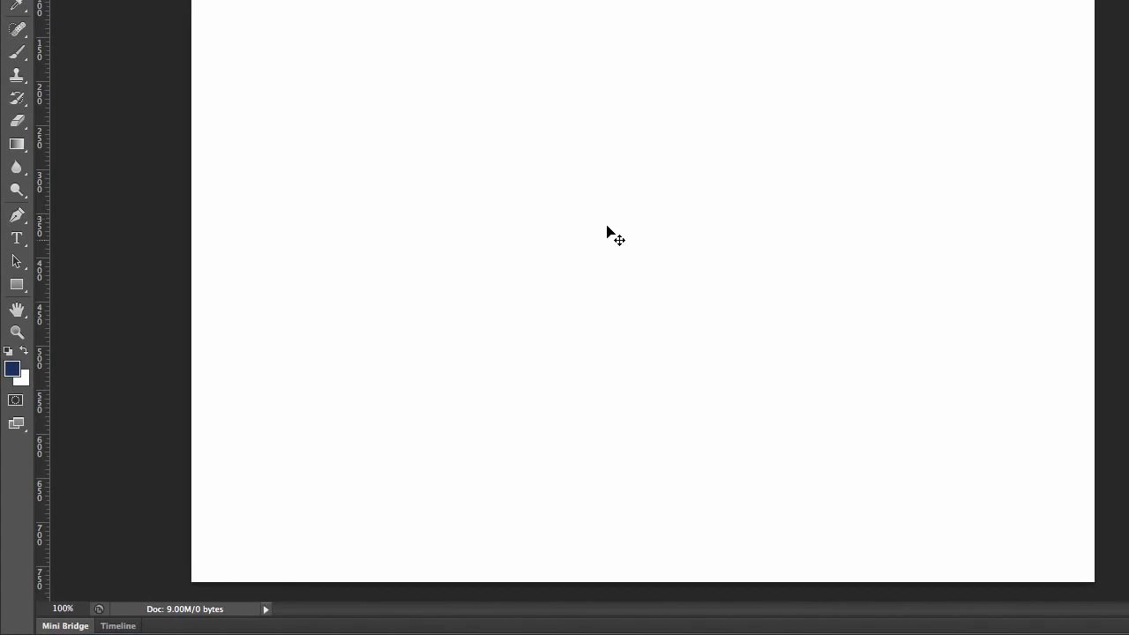
Set the foreground color to a dark gray with RGB values 53, 54, 57.
{"action": "left_click", "coordinate": [16, 371]}
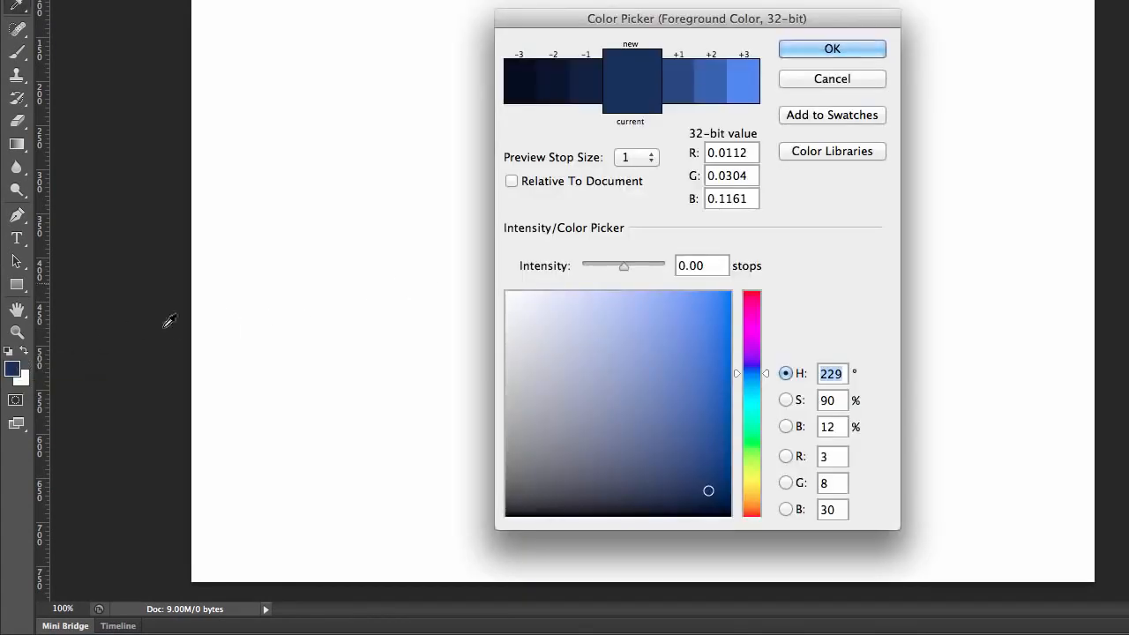
{"action": "left_click", "coordinate": [520, 466]}
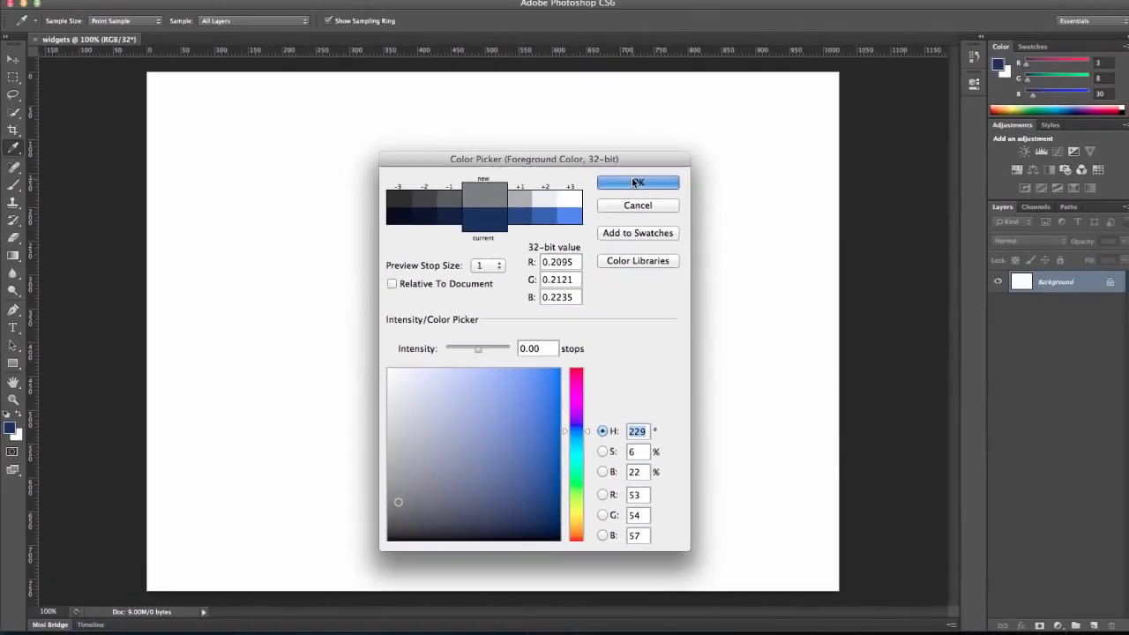
{"action": "left_click", "coordinate": [636, 182]}
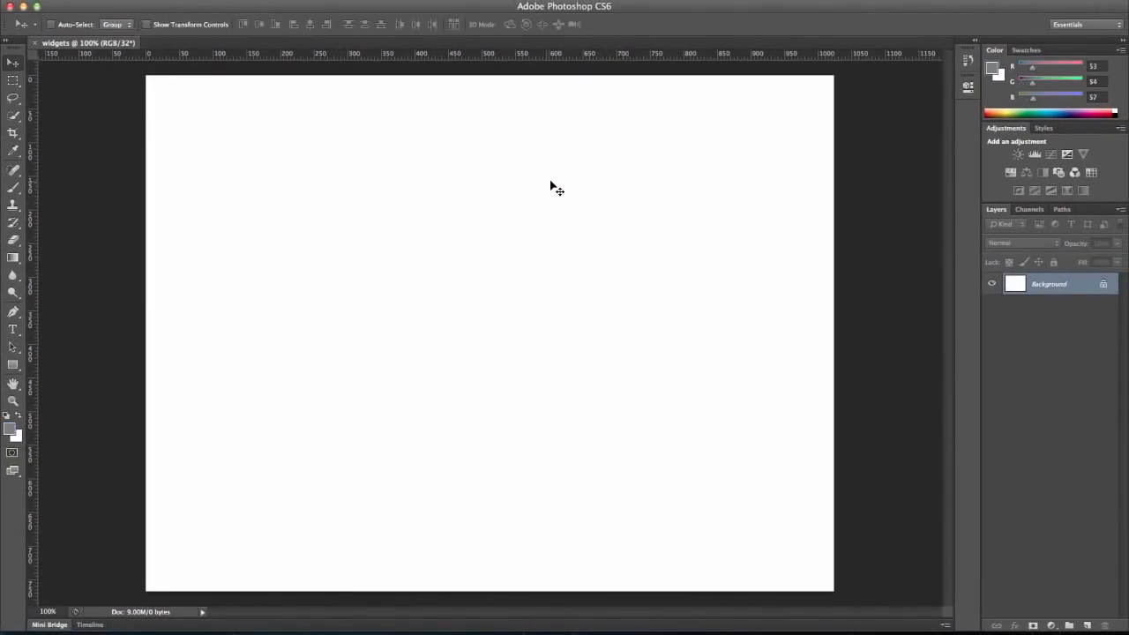
Create a rectangle shape 960 px wide and 750 px high on the canvas.
{"action": "left_click", "coordinate": [13, 365]}
{"action": "left_click", "coordinate": [276, 255]}
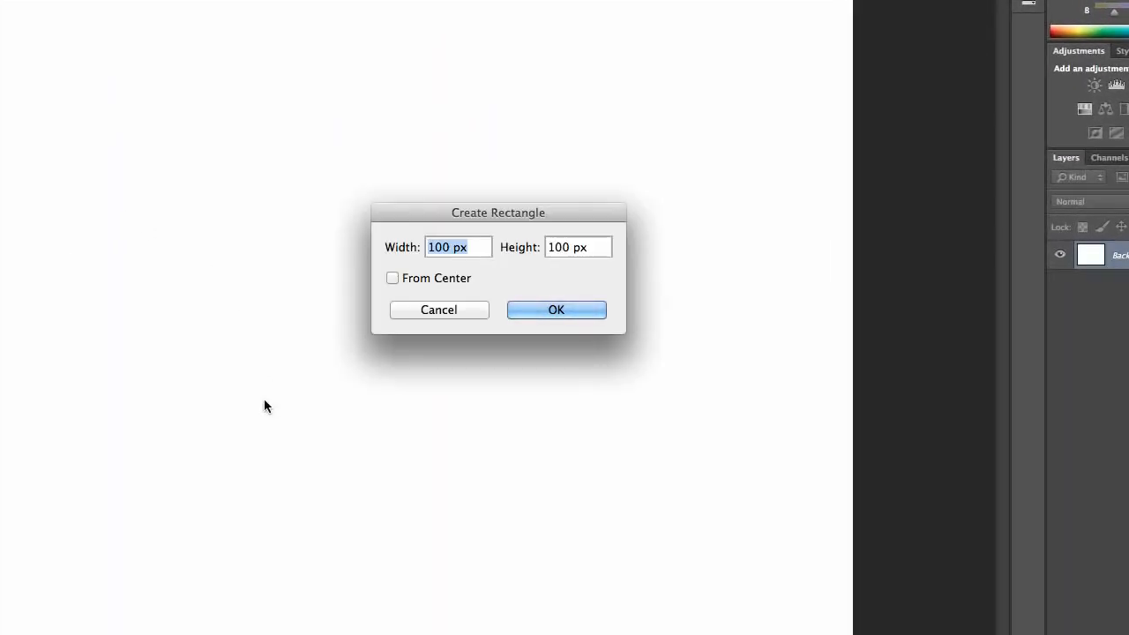
{"action": "type", "text": "960"}
{"action": "key", "text": "Tab"}
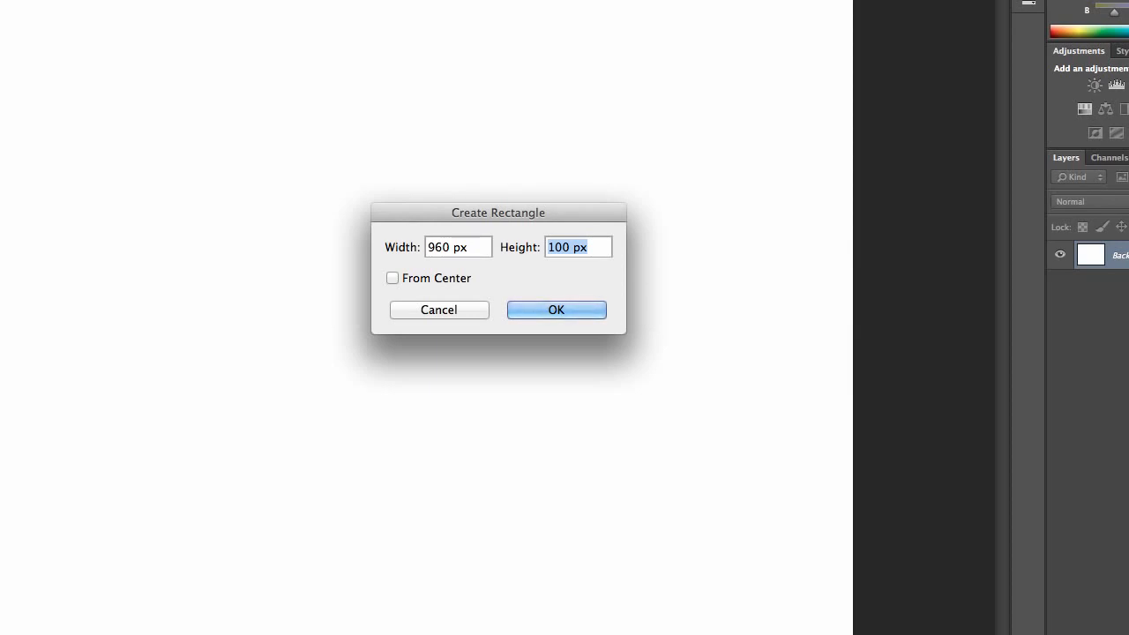
{"action": "type", "text": "750"}
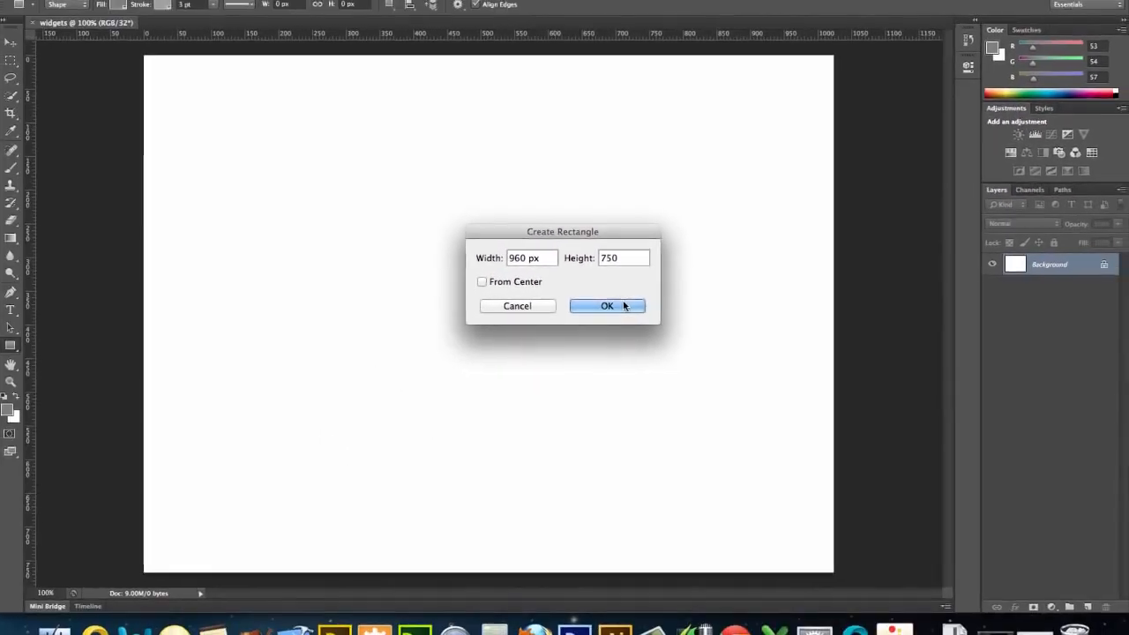
{"action": "left_click", "coordinate": [556, 310]}
{"action": "left_click_drag", "start_coordinate": [629, 304], "coordinate": [577, 291]}
{"action": "key", "text": "super+z"}
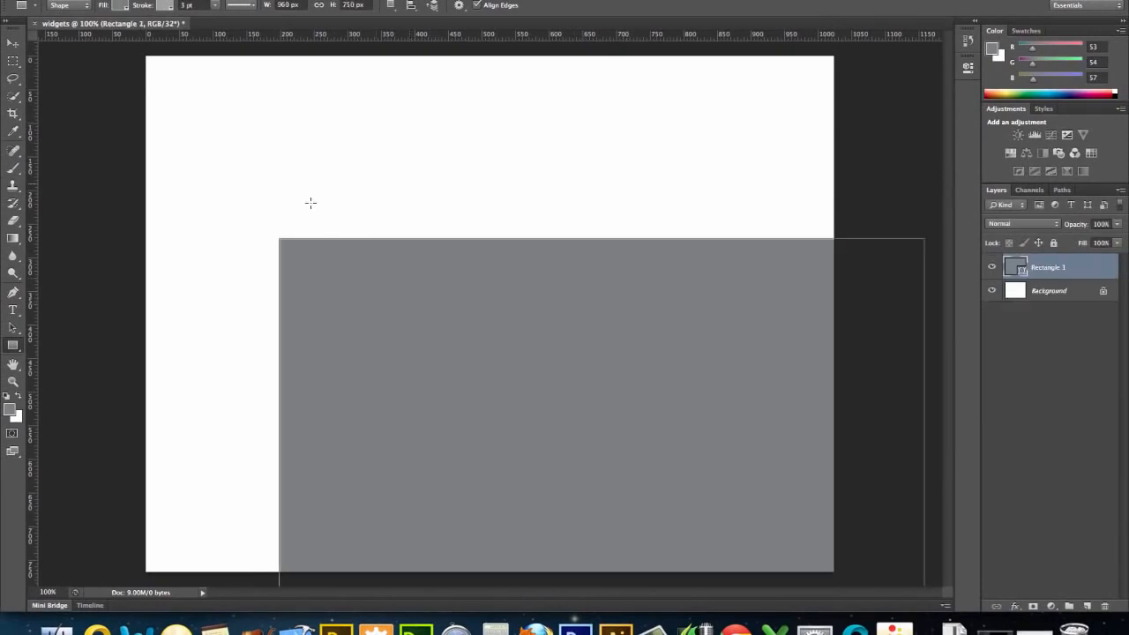
Move the gray rectangle so it is centered horizontally on the canvas, with its upper edge just below the canvas's upper edge.
{"action": "left_click", "coordinate": [13, 43]}
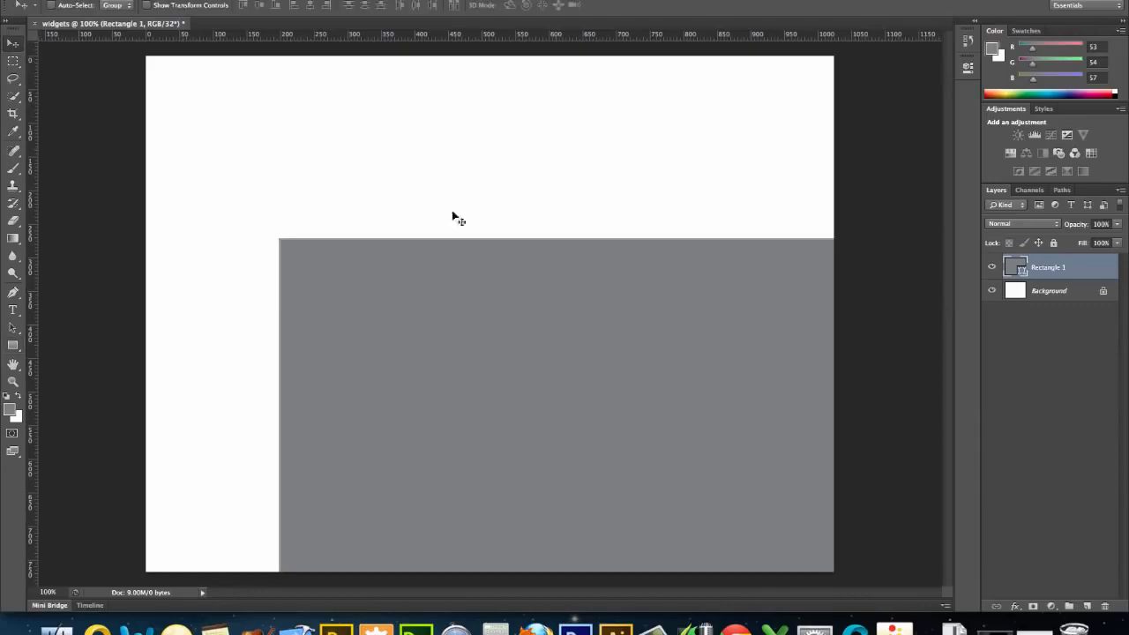
{"action": "left_click_drag", "start_coordinate": [570, 321], "coordinate": [465, 145]}
{"action": "key", "text": "Up"}
{"action": "key", "text": "Up"}
{"action": "key", "text": "Up"}
{"action": "key", "text": "Up"}
{"action": "key", "text": "Up"}
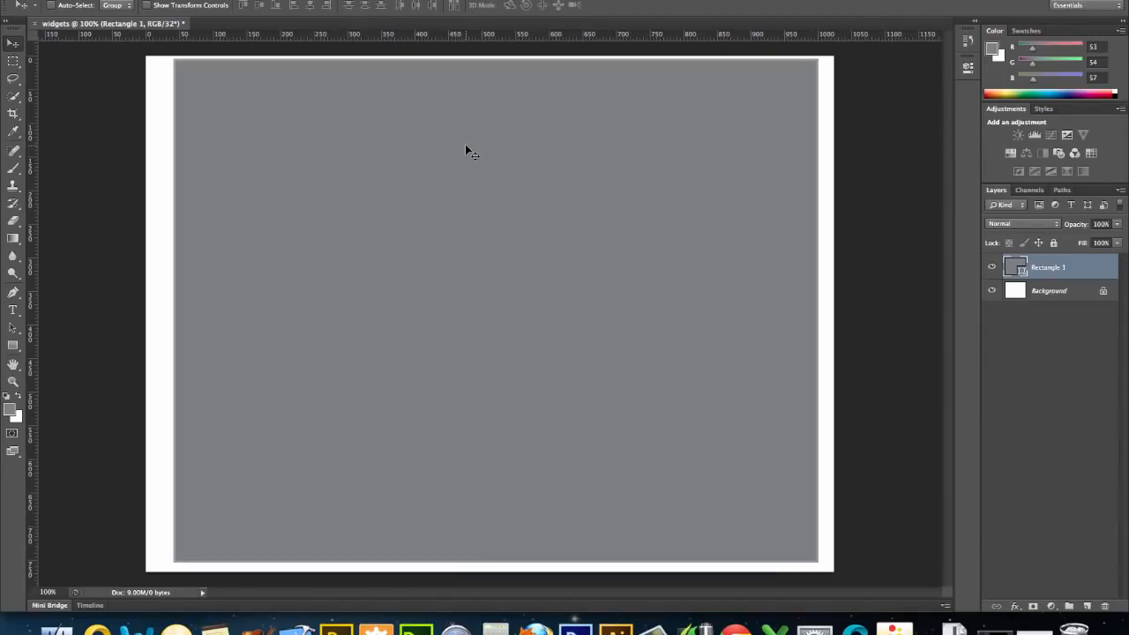
{"action": "key", "text": "Left"}
{"action": "key", "text": "Left"}
{"action": "key", "text": "Left"}
{"action": "key", "text": "Left"}
{"action": "key", "text": "Left"}
{"action": "key", "text": "Left"}
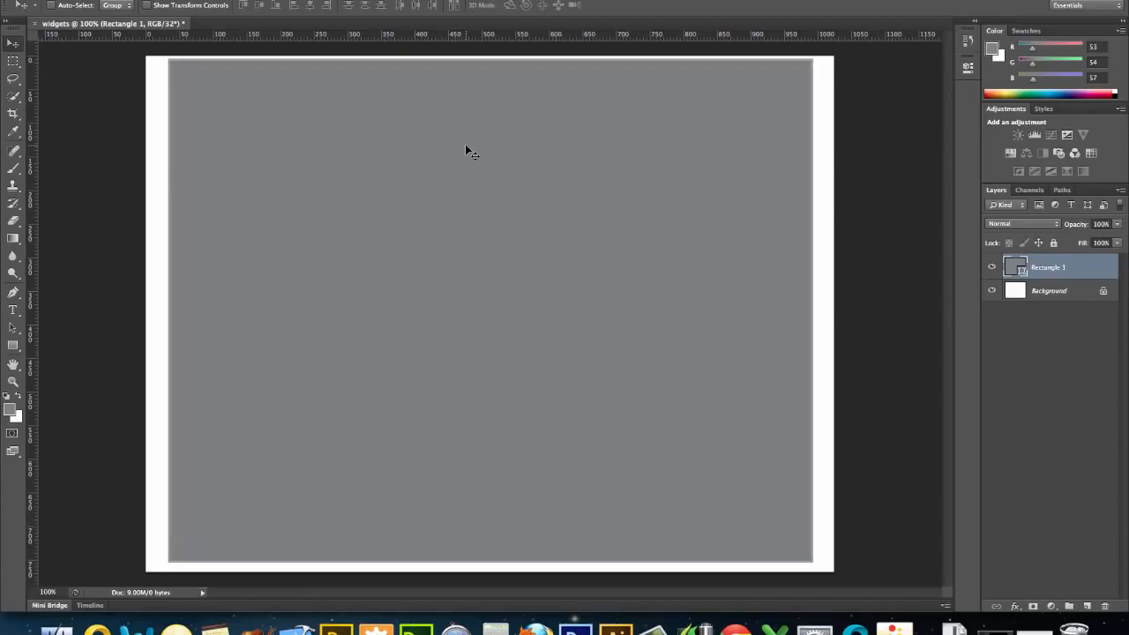
{"action": "key", "text": "Left"}
{"action": "key", "text": "Right"}
Rename the rectangle's layer as "Container".
{"action": "double_click", "coordinate": [1058, 267]}
{"action": "type", "text": "Cintainer"}
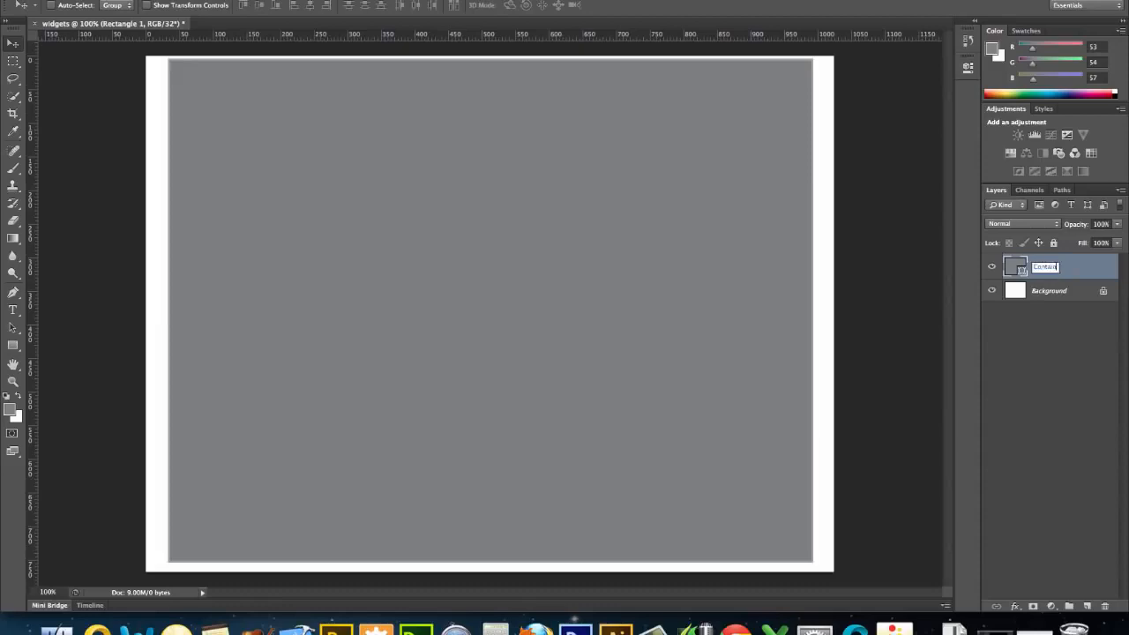
{"action": "key", "text": "Return"}
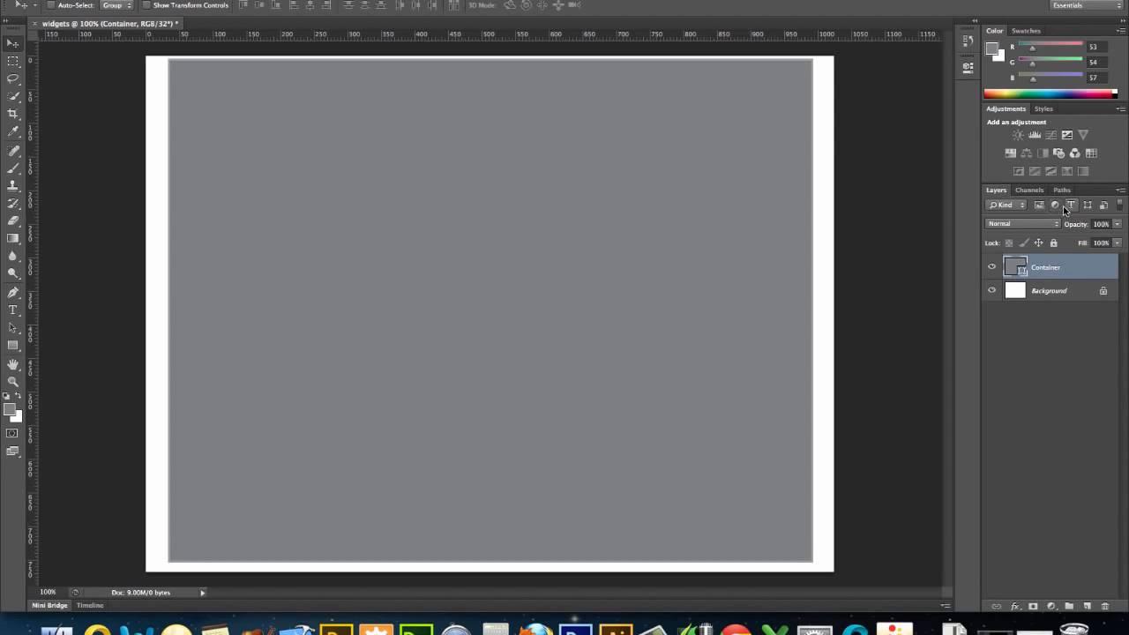
Lock the Container layer completely, and brighten the foreground color to white using an intensity of +3.00 stops.
{"action": "left_click", "coordinate": [1053, 242]}
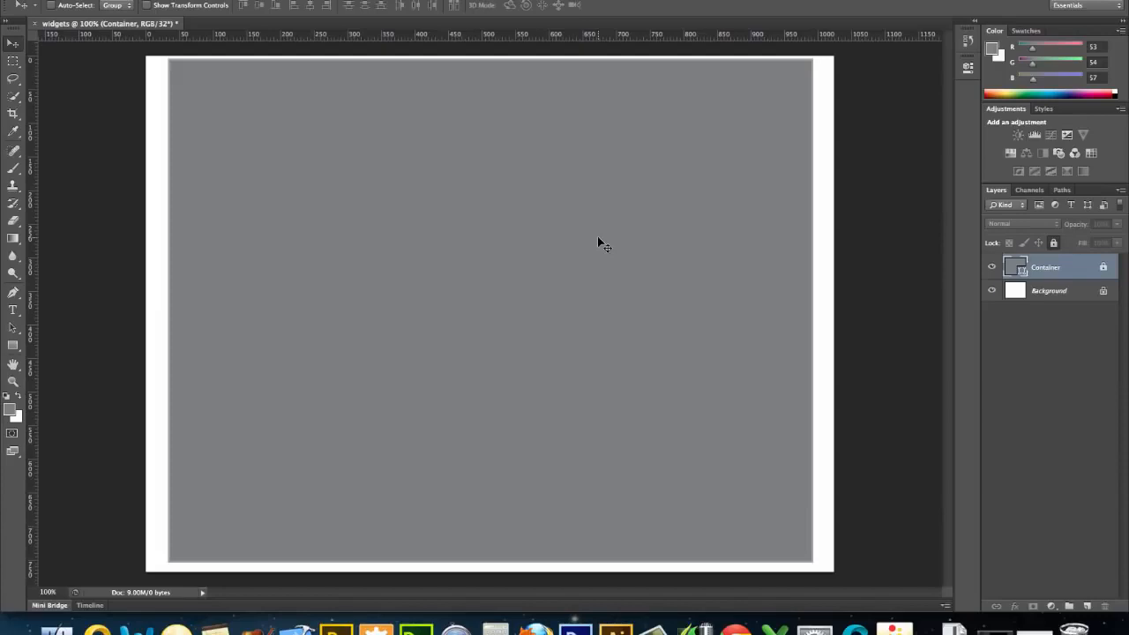
{"action": "left_click", "coordinate": [10, 408]}
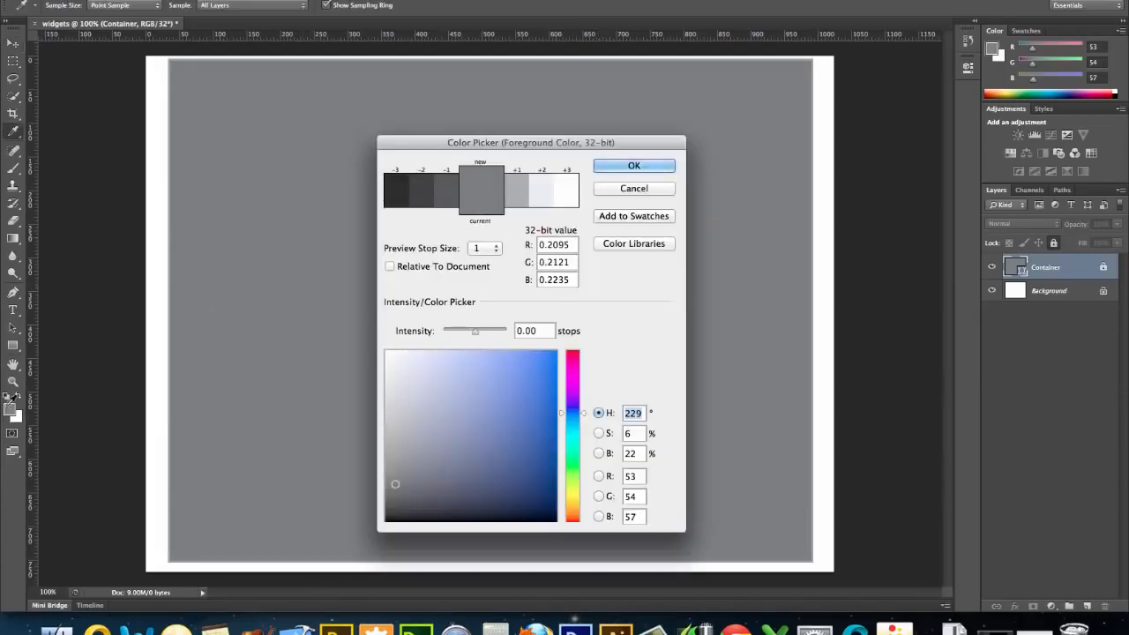
{"action": "left_click", "coordinate": [544, 194]}
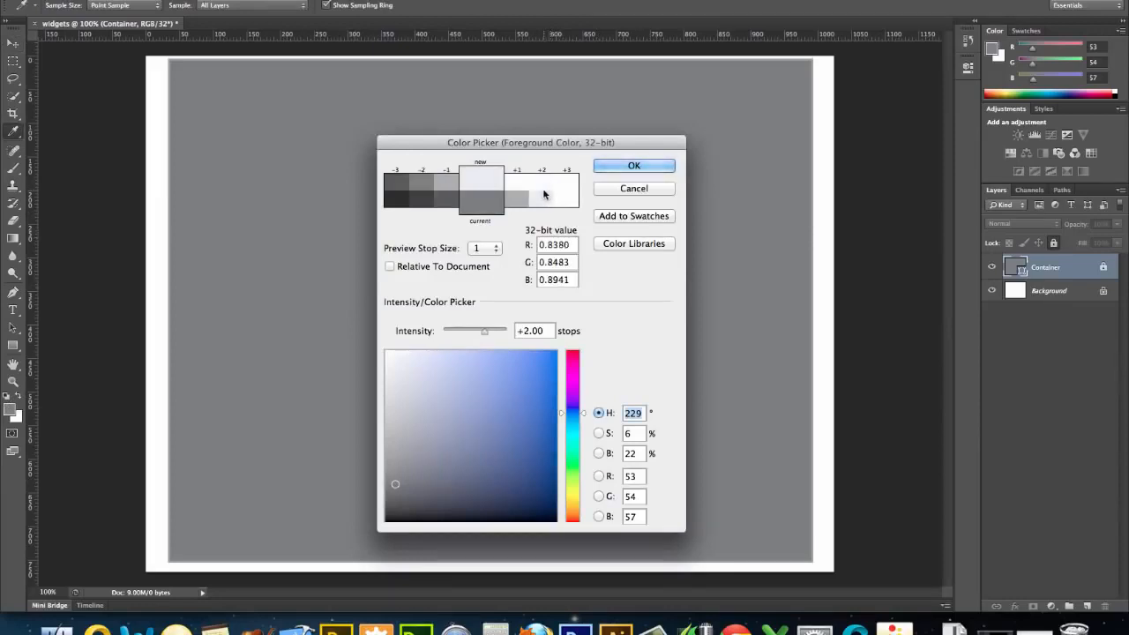
{"action": "left_click", "coordinate": [544, 194]}
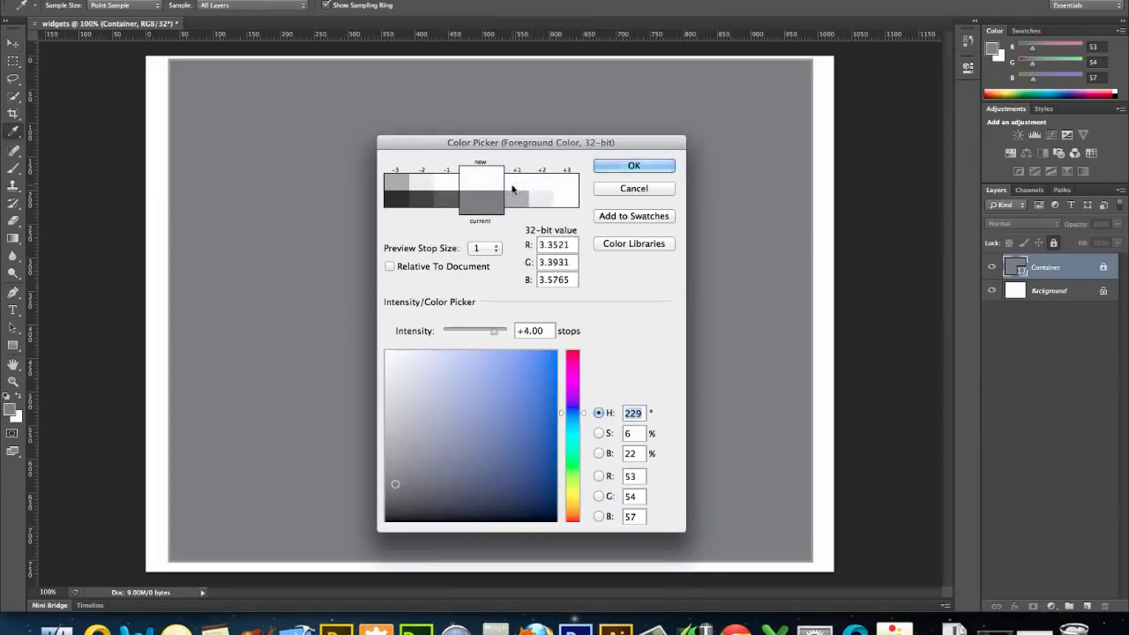
{"action": "left_click", "coordinate": [421, 191]}
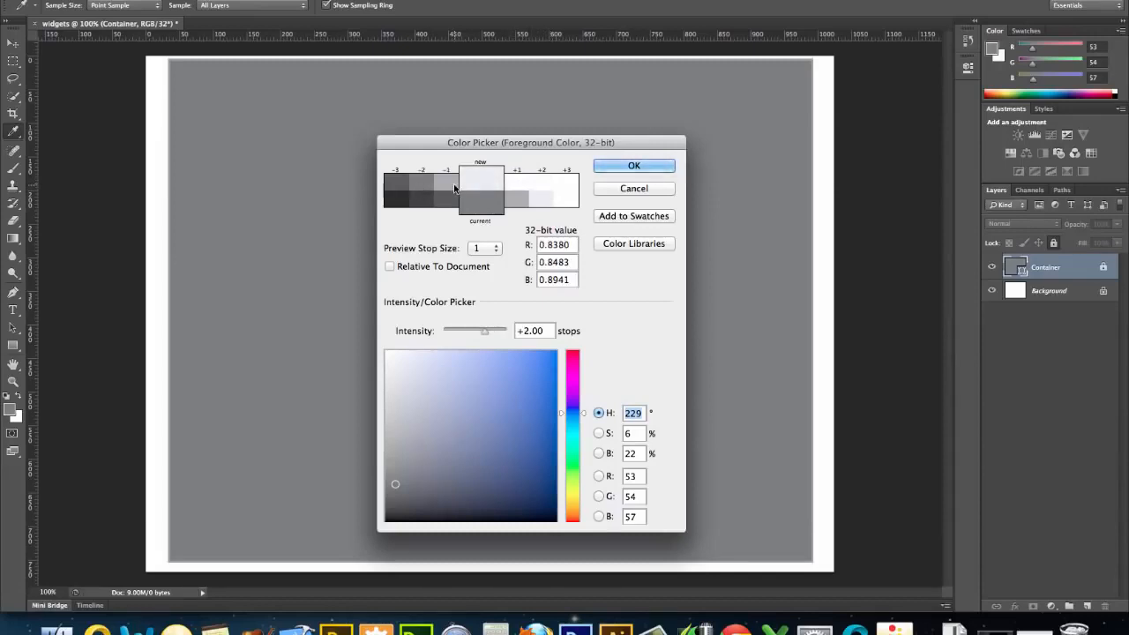
{"action": "left_click", "coordinate": [516, 188]}
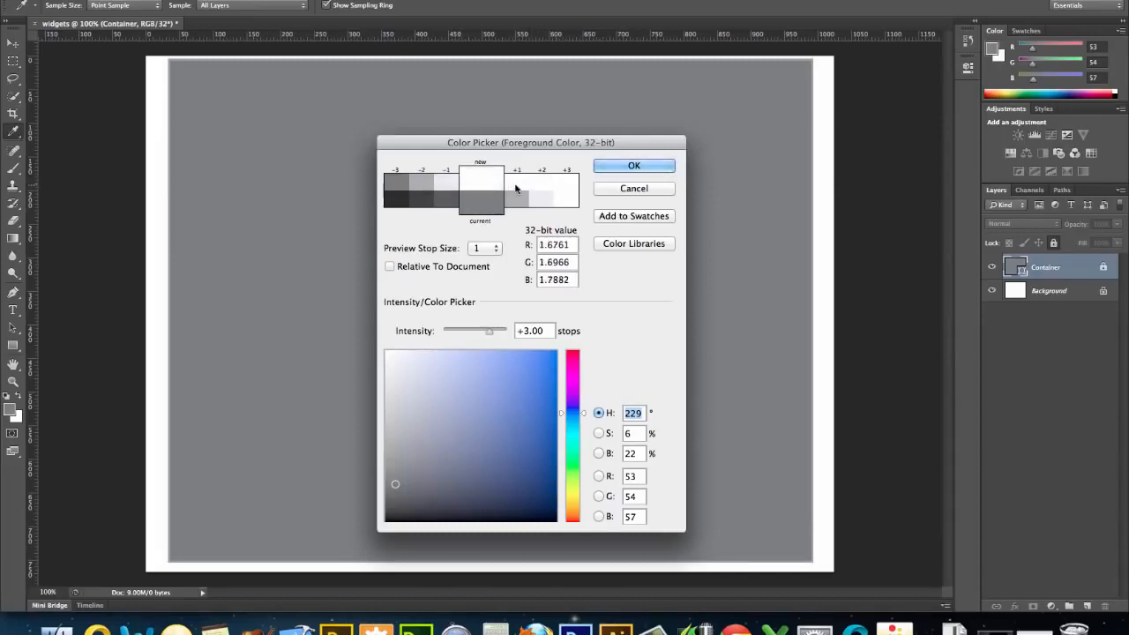
{"action": "left_click", "coordinate": [617, 170]}
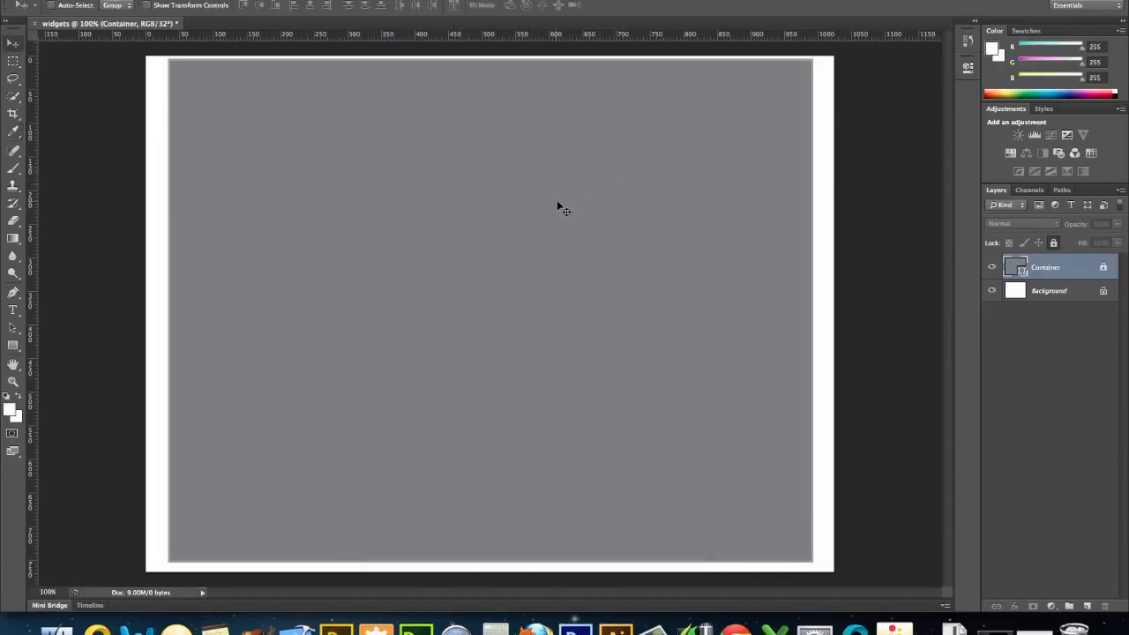
Create a rectangle shape 950 px wide and 120 px high over the container.
{"action": "left_click", "coordinate": [15, 347]}
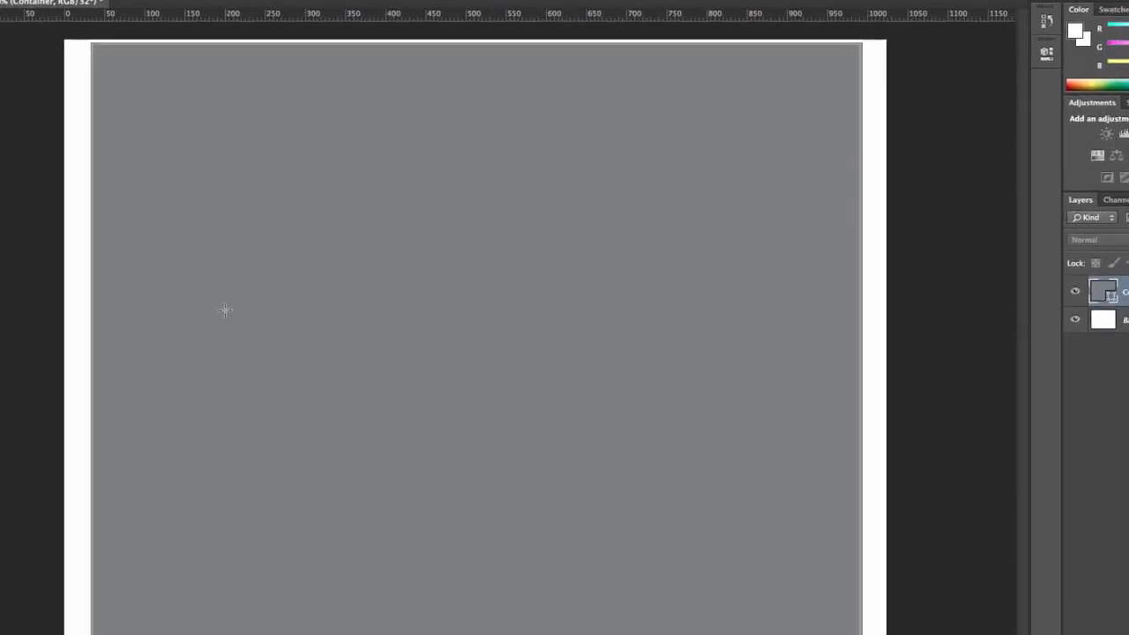
{"action": "left_click", "coordinate": [273, 177]}
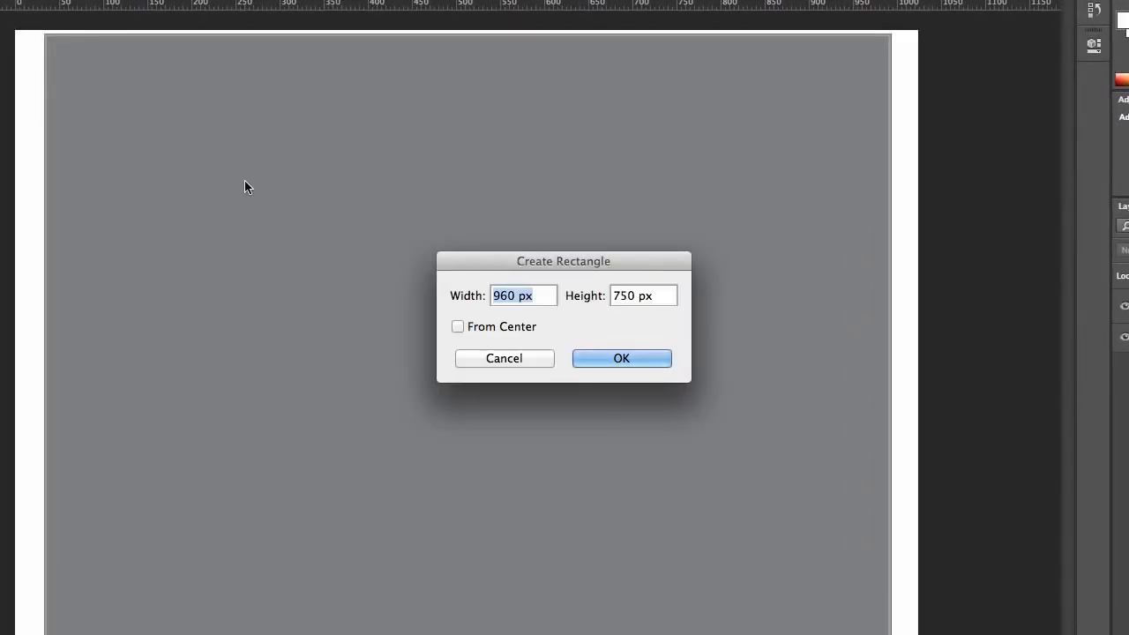
{"action": "type", "text": "950"}
{"action": "key", "text": "Tab"}
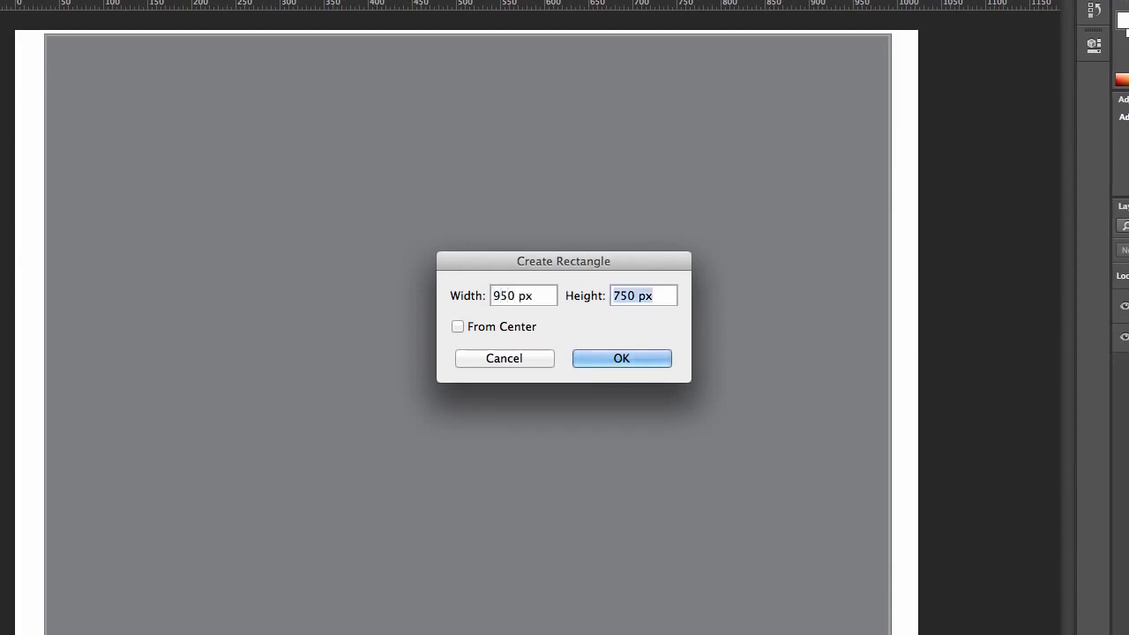
{"action": "type", "text": "120"}
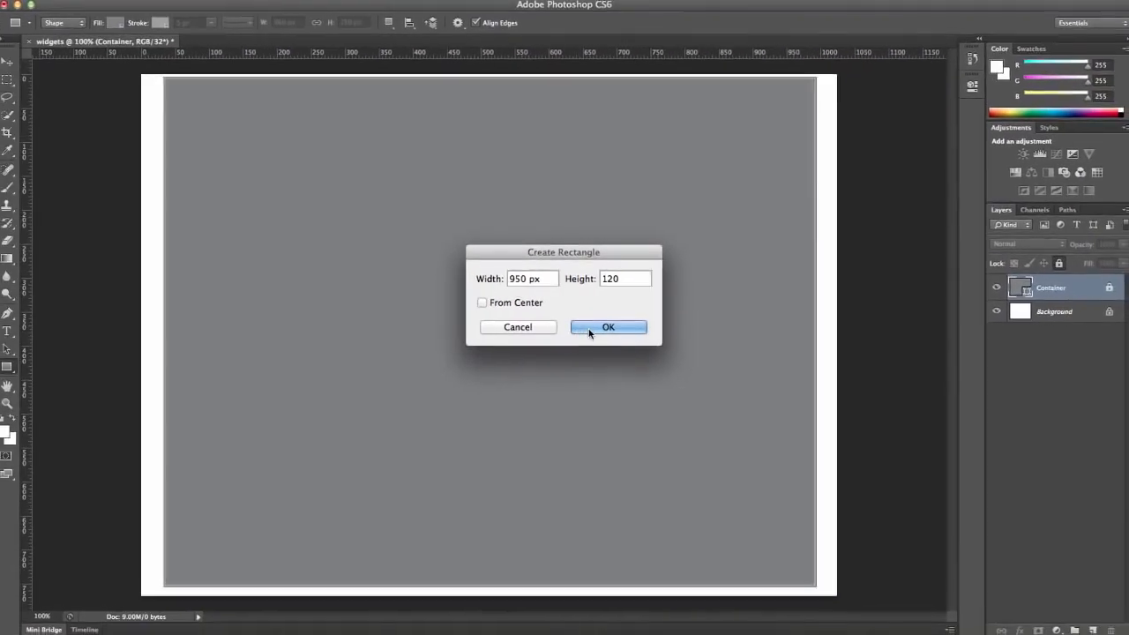
{"action": "left_click", "coordinate": [600, 359]}
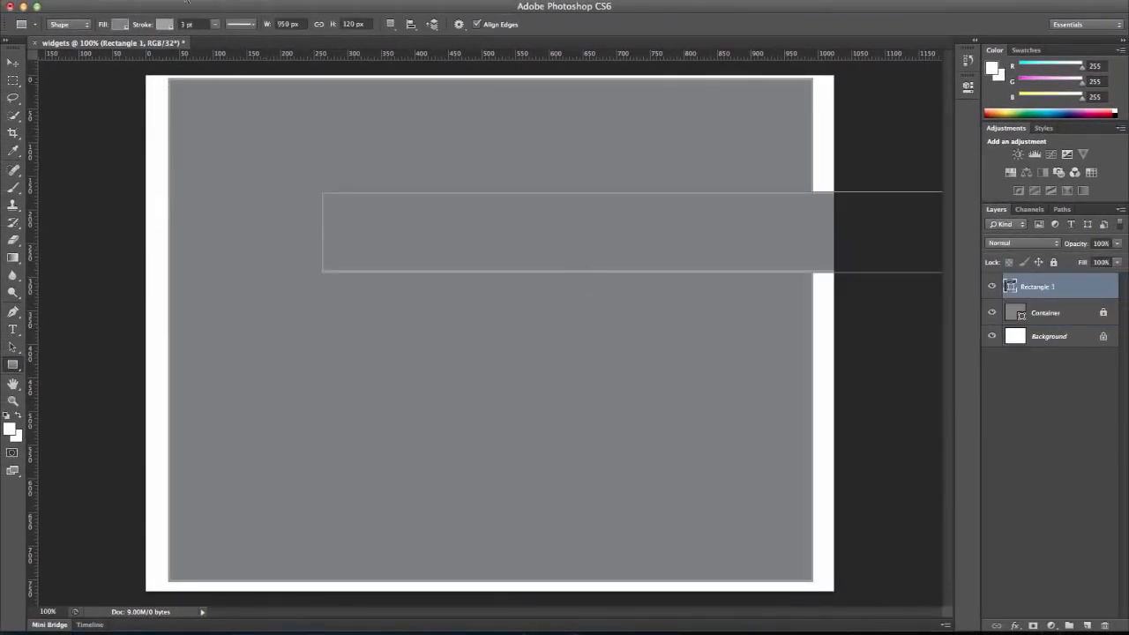
Fill the new rectangle with light gray and center it horizontally inside the container, just below the container's upper edge.
{"action": "left_click", "coordinate": [122, 24]}
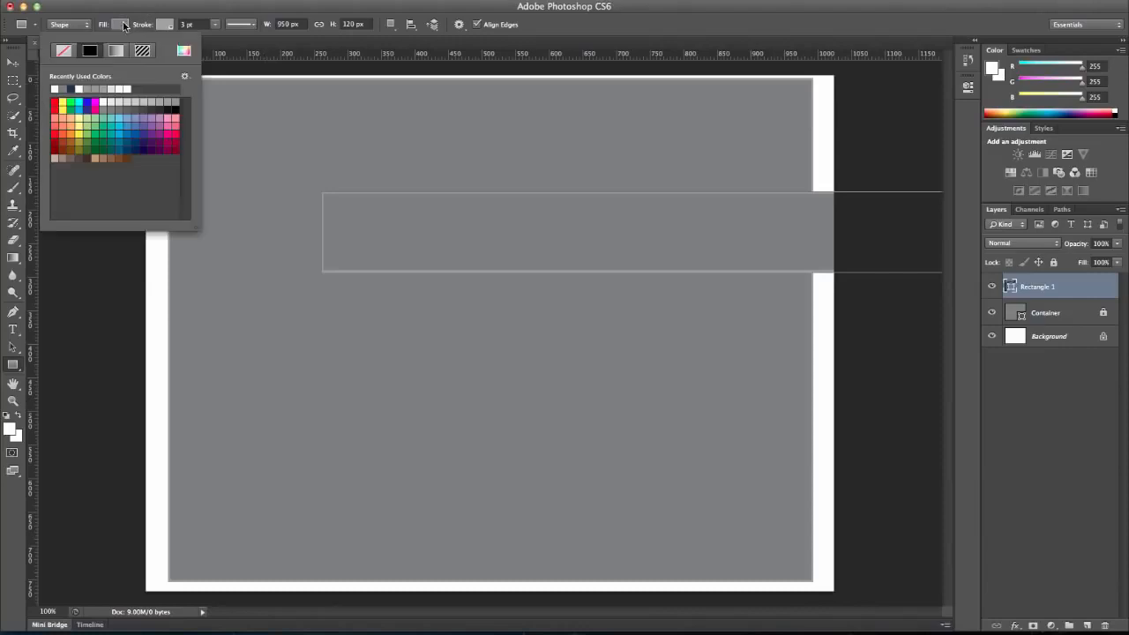
{"action": "left_click", "coordinate": [122, 100]}
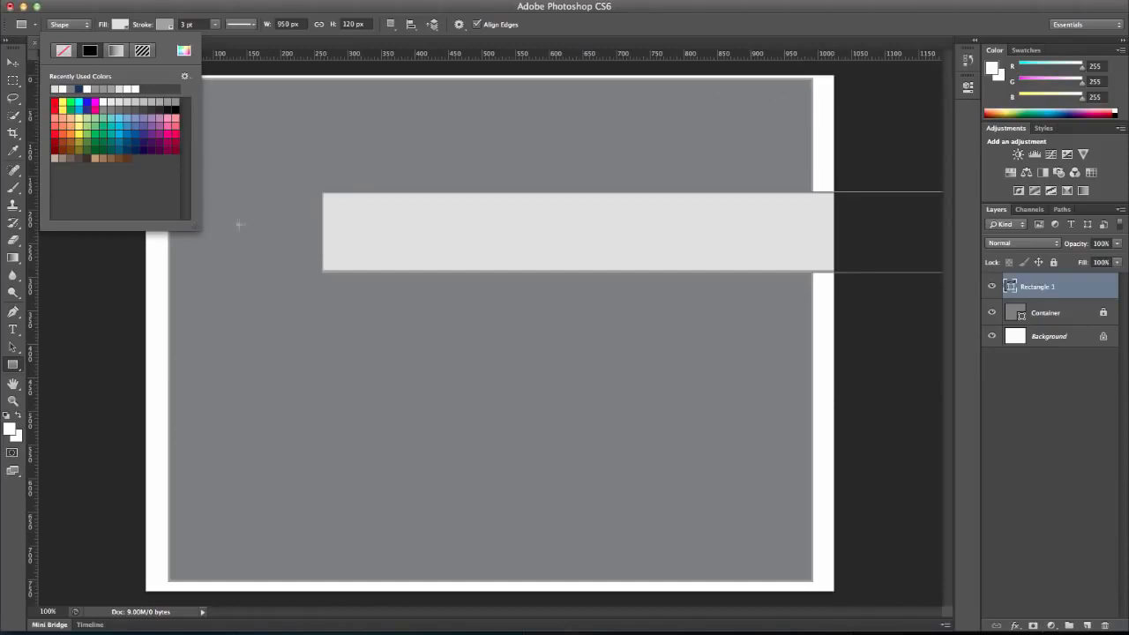
{"action": "left_click", "coordinate": [13, 62]}
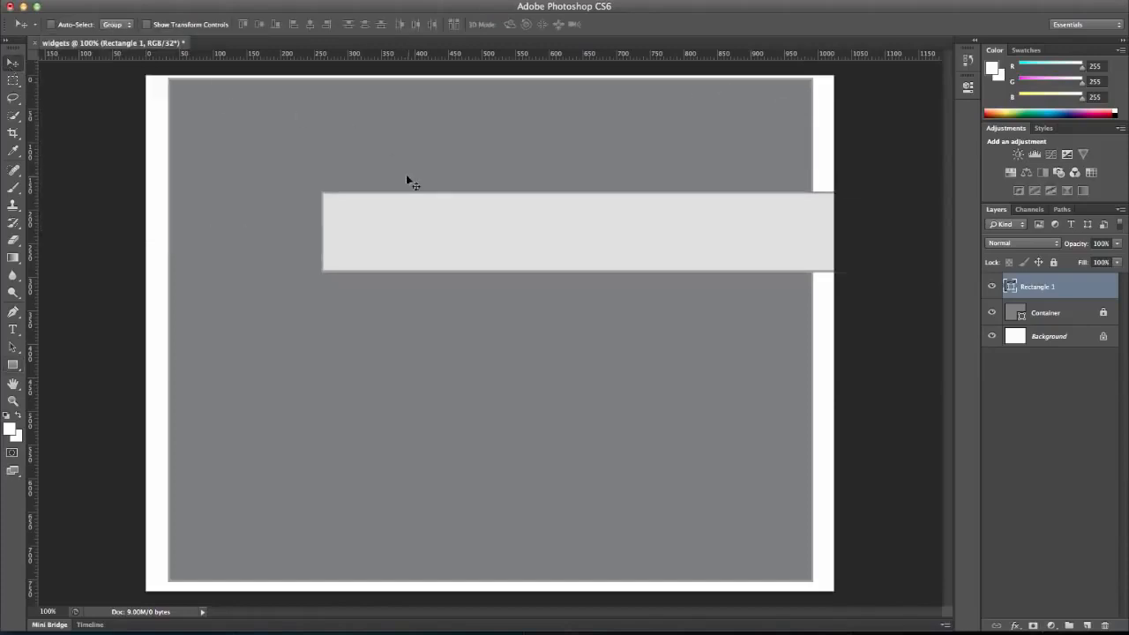
{"action": "left_click_drag", "start_coordinate": [421, 219], "coordinate": [262, 107]}
{"action": "key", "text": "Right"}
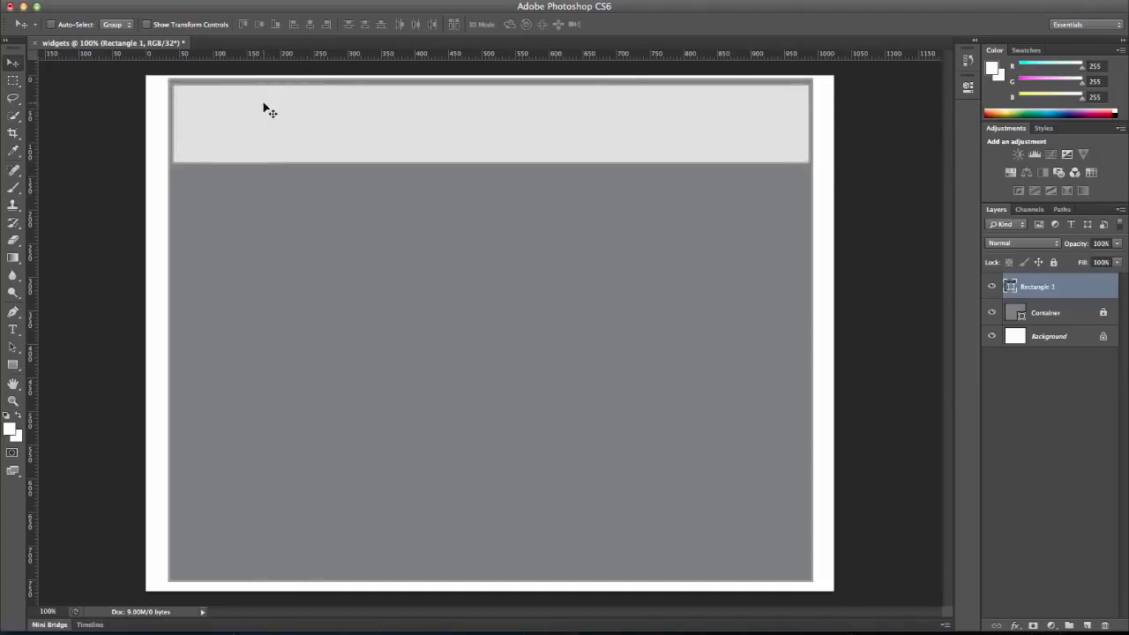
{"action": "key", "text": "Left"}
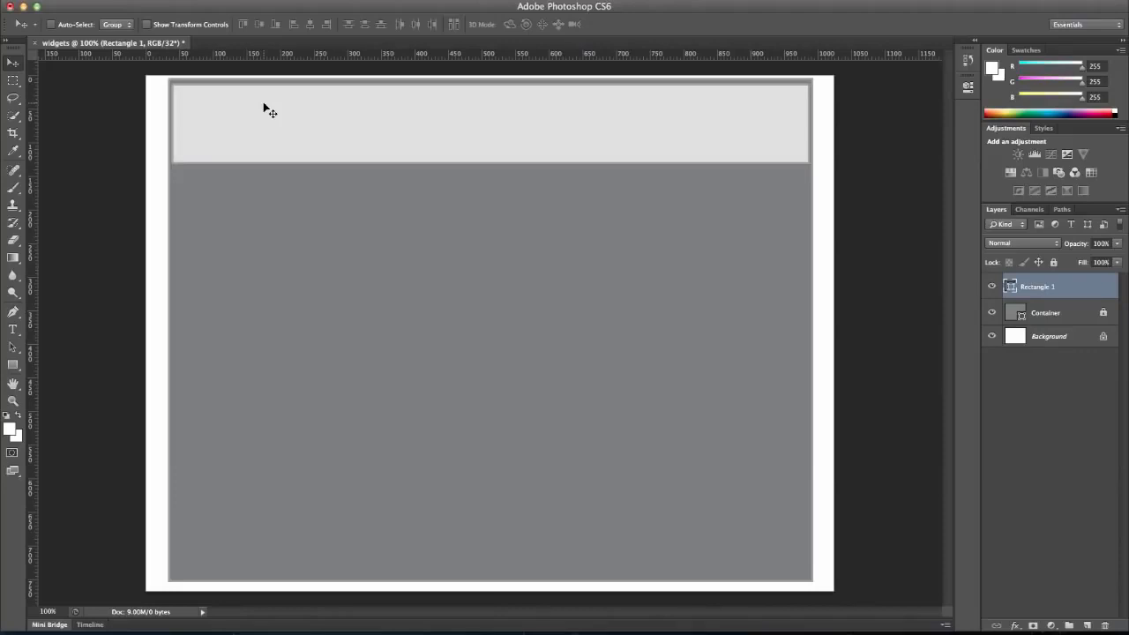
Rename the light gray rectangle's layer as "Header" and lock it completely.
{"action": "double_click", "coordinate": [1041, 288]}
{"action": "type", "text": "Header"}
{"action": "key", "text": "Return"}
{"action": "left_click", "coordinate": [1053, 264]}
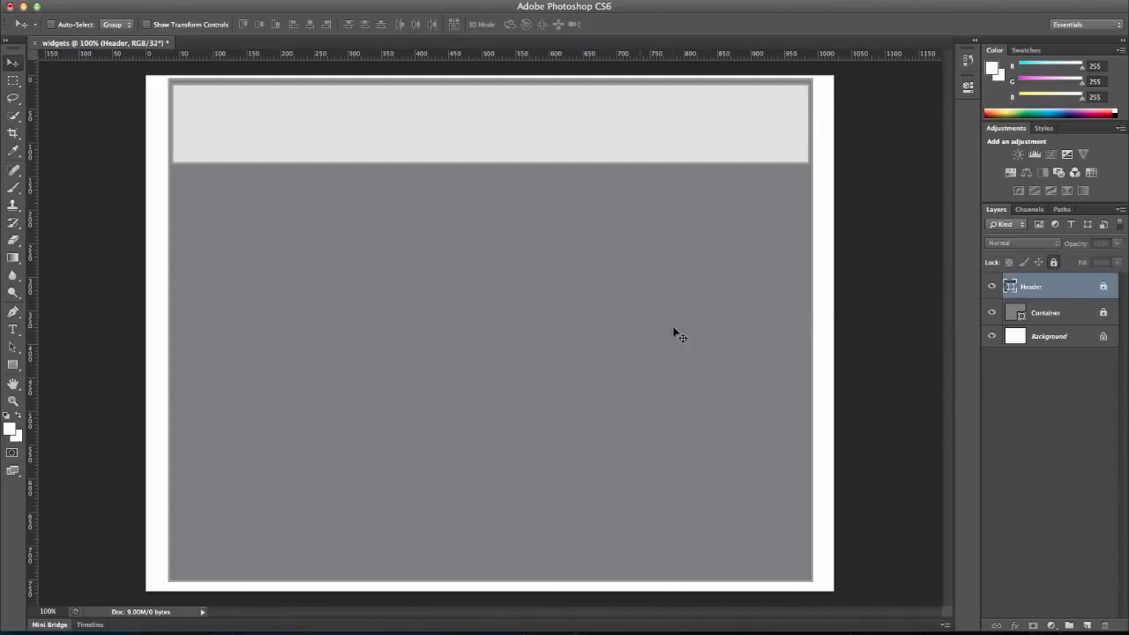
Create a second light gray rectangle shape, 950 px wide and 90 px high, below the header.
{"action": "left_click", "coordinate": [12, 365]}
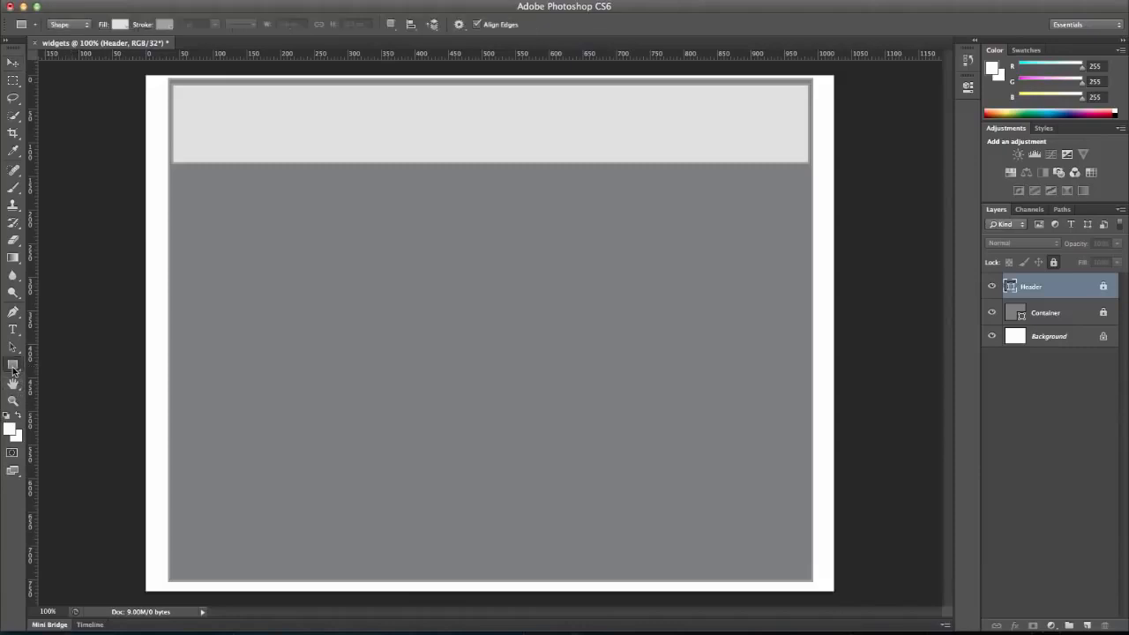
{"action": "left_click", "coordinate": [300, 413]}
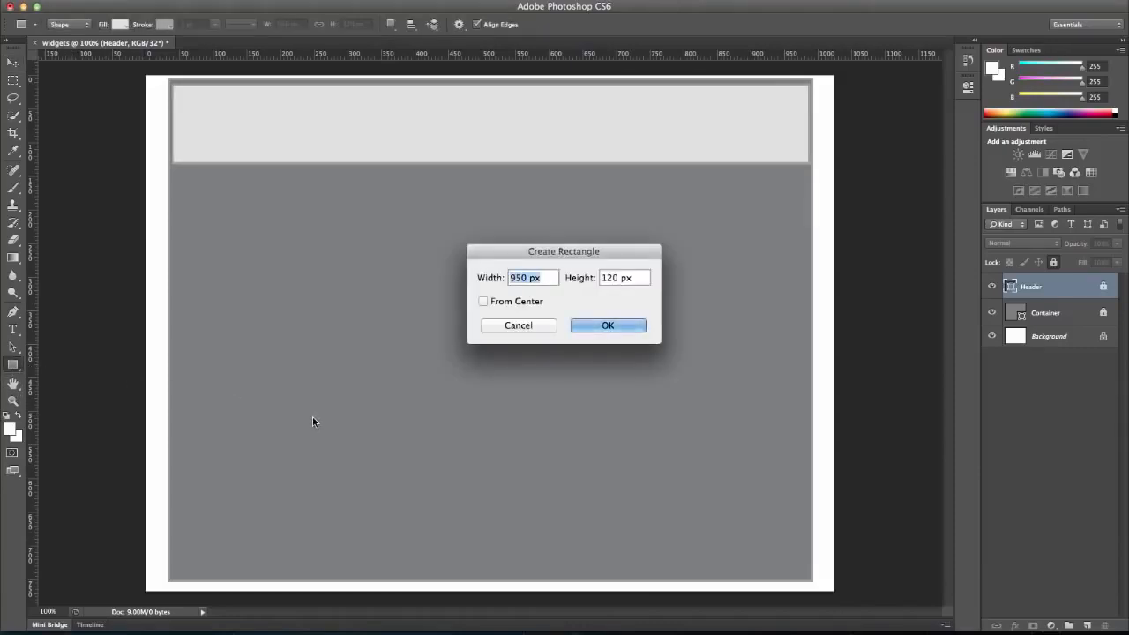
{"action": "key", "text": "Tab"}
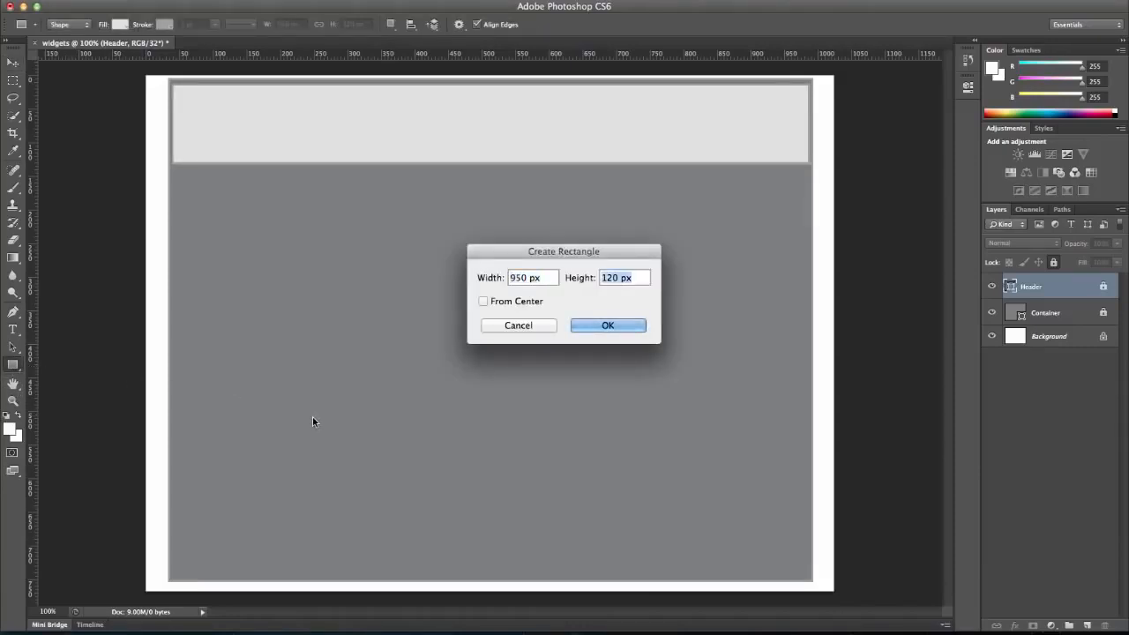
{"action": "type", "text": "90"}
{"action": "left_click", "coordinate": [579, 327]}
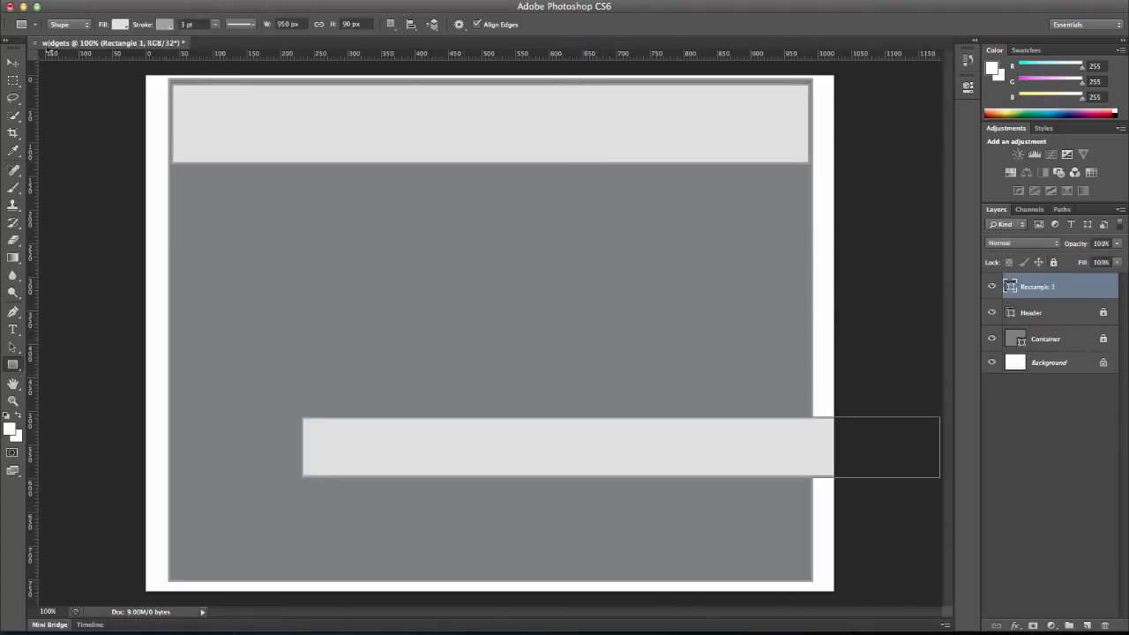
Move the 90 px high rectangle to the bottom of the container, aligning its sides with the header and leaving a narrow margin below.
{"action": "left_click", "coordinate": [18, 62]}
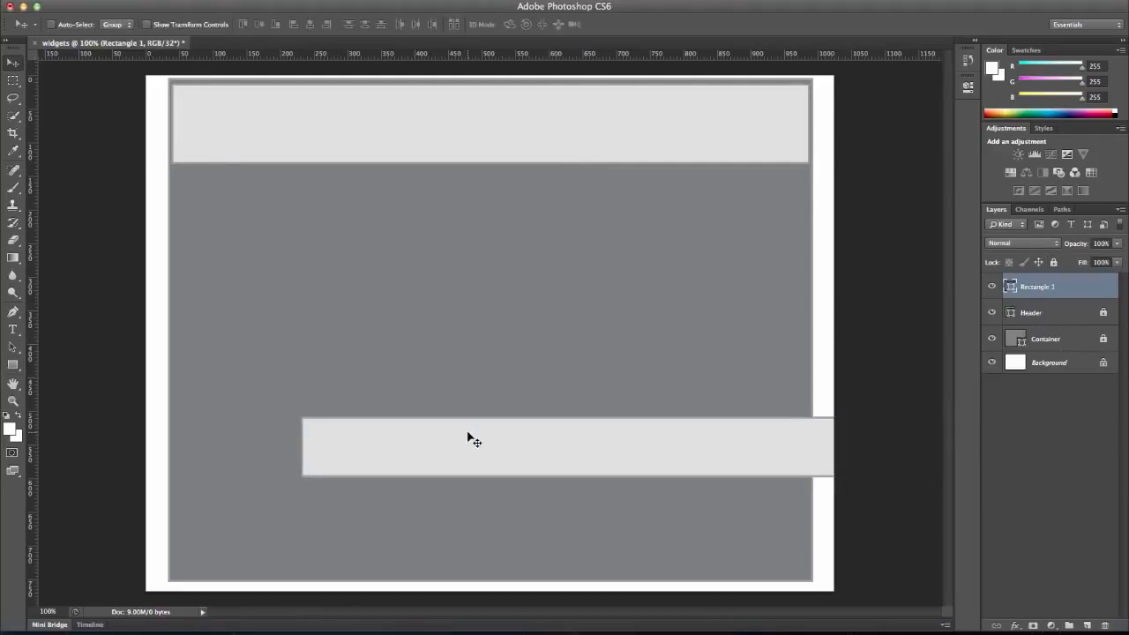
{"action": "left_click_drag", "start_coordinate": [467, 433], "coordinate": [346, 521]}
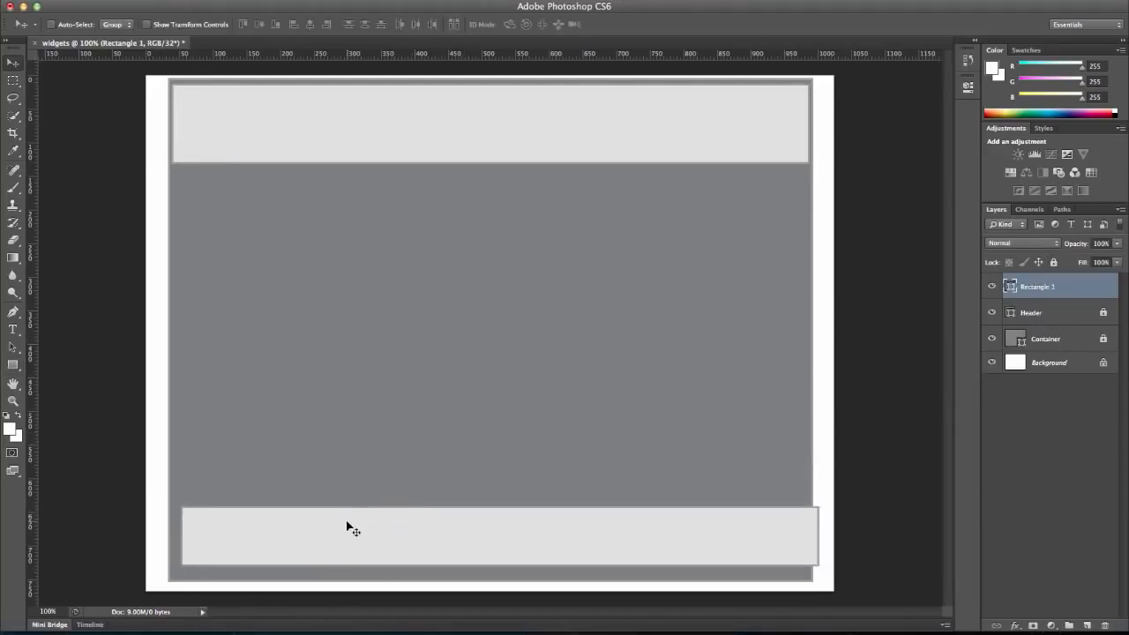
{"action": "key", "text": "Left"}
{"action": "key", "text": "Left"}
{"action": "key", "text": "Left"}
{"action": "key", "text": "Left"}
{"action": "key", "text": "Left"}
{"action": "key", "text": "Left"}
{"action": "key", "text": "Left"}
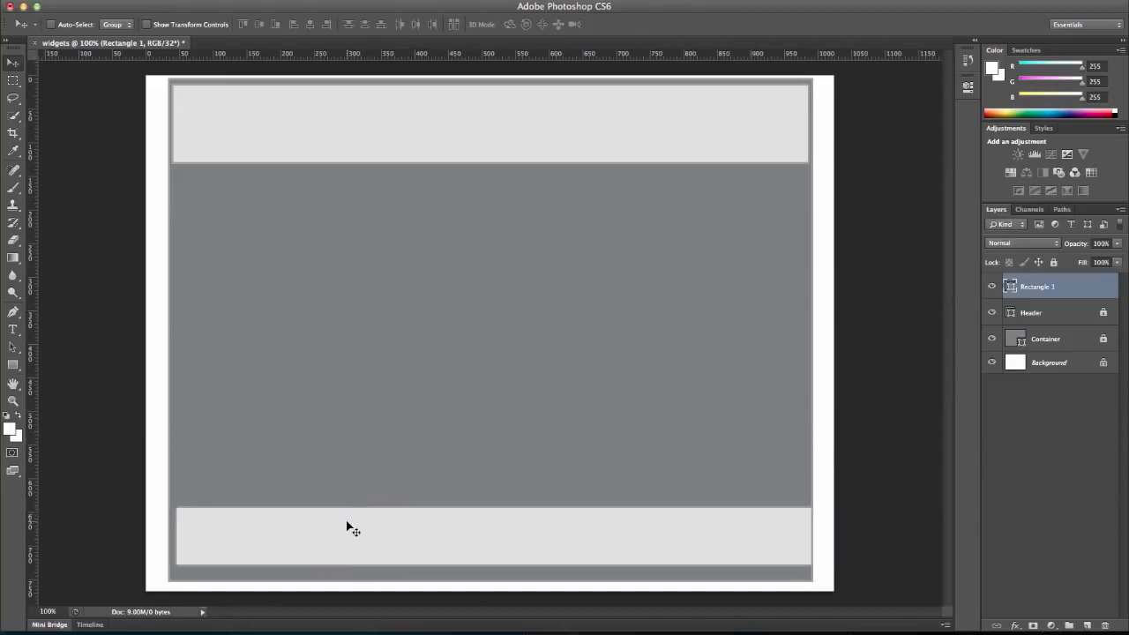
{"action": "key", "text": "Left"}
{"action": "key", "text": "Left"}
{"action": "key", "text": "Left"}
{"action": "key", "text": "Left"}
{"action": "key", "text": "Down"}
{"action": "key", "text": "Down"}
{"action": "key", "text": "Down"}
{"action": "key", "text": "Down"}
{"action": "key", "text": "Down"}
{"action": "key", "text": "Down"}
{"action": "key", "text": "Down"}
{"action": "key", "text": "Down"}
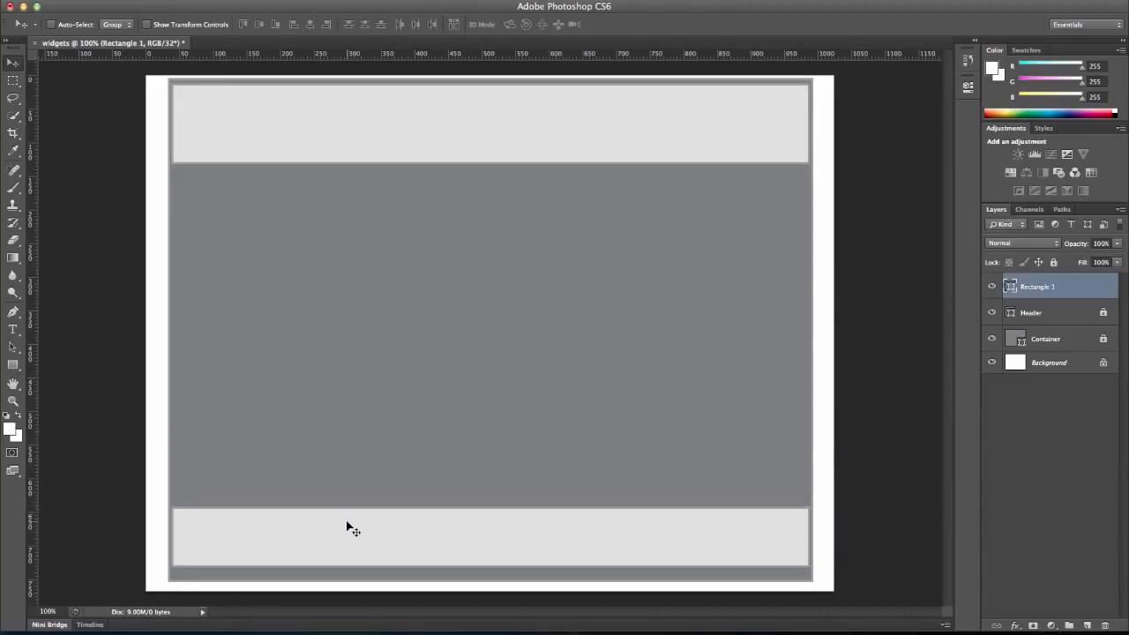
{"action": "key", "text": "Down"}
{"action": "key", "text": "Down"}
{"action": "key", "text": "Down"}
{"action": "key", "text": "Down"}
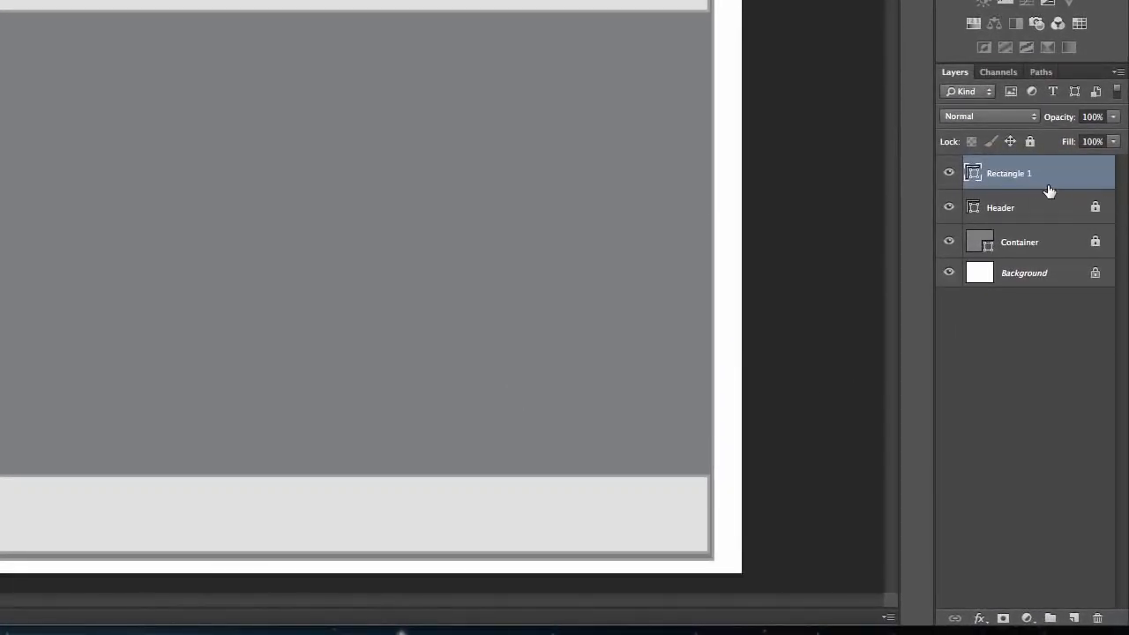
Rename the bottom rectangle's layer as "footer" and nudge the shape slightly closer to the container's lower edge.
{"action": "double_click", "coordinate": [1019, 173]}
{"action": "type", "text": "Footer"}
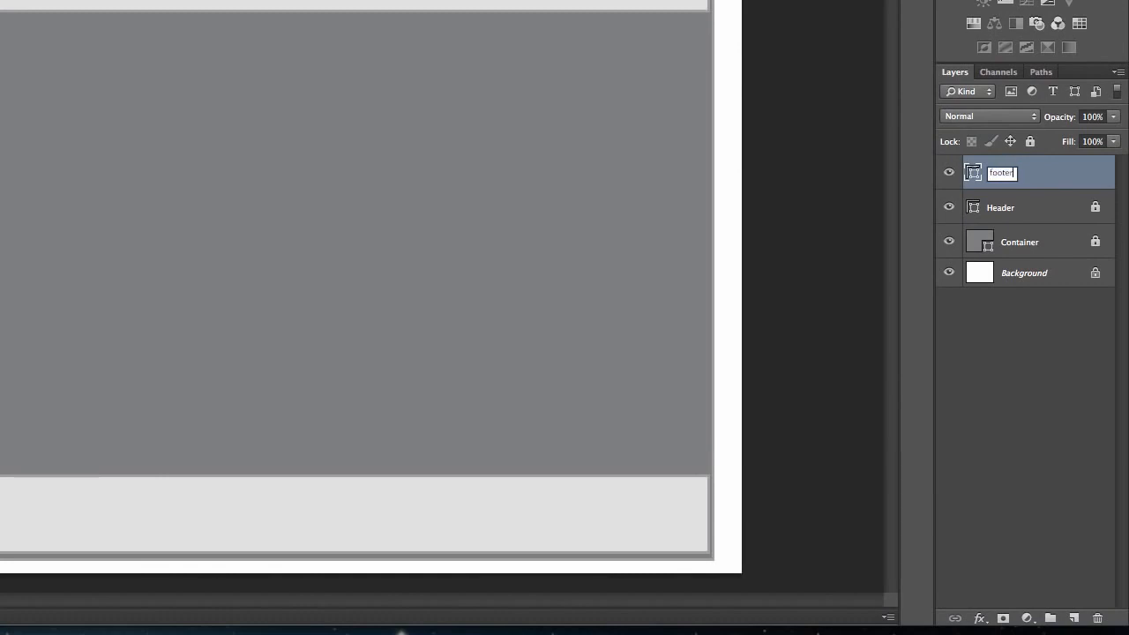
{"action": "key", "text": "Return"}
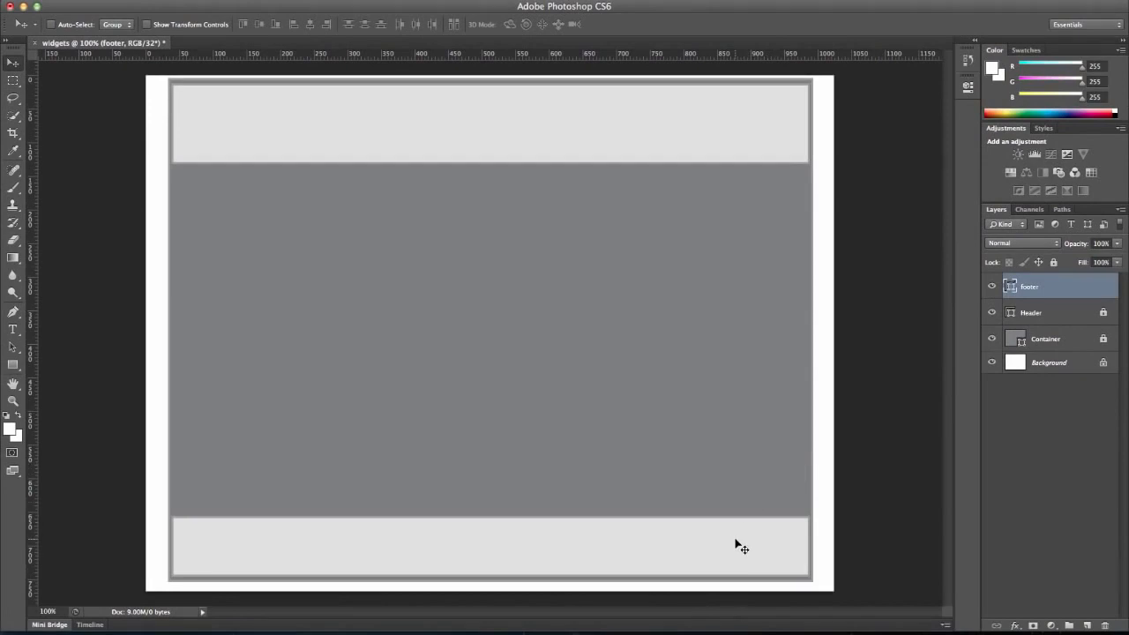
{"action": "key", "text": "Down"}
{"action": "key", "text": "Down"}
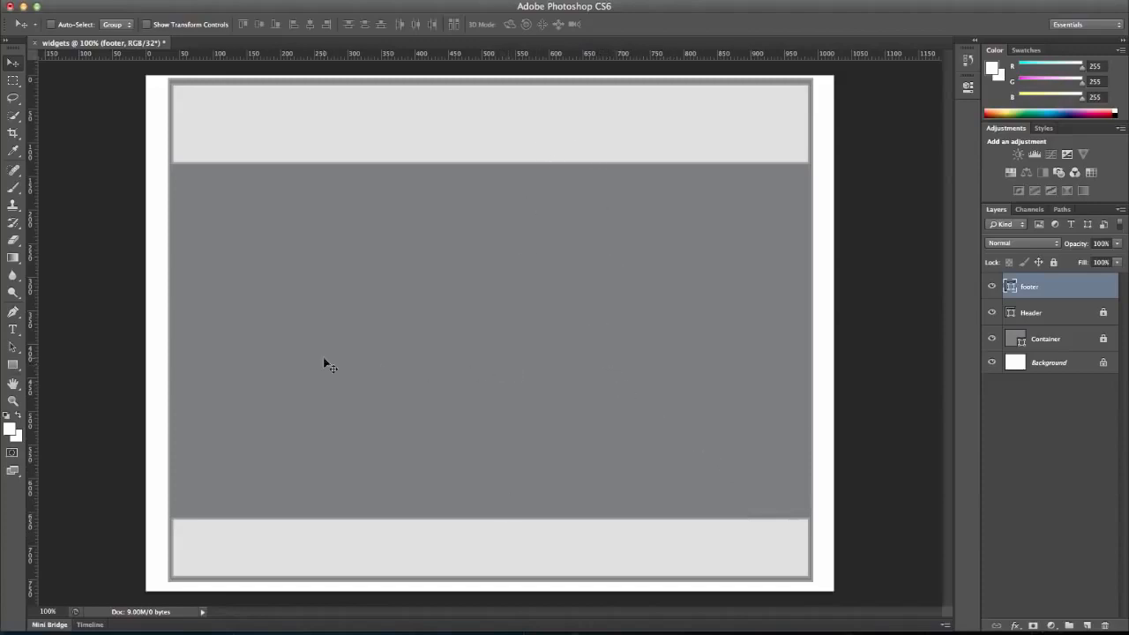
Create a vertical rectangle shape 160 px wide and 600 px high between the header and footer.
{"action": "left_click", "coordinate": [12, 364]}
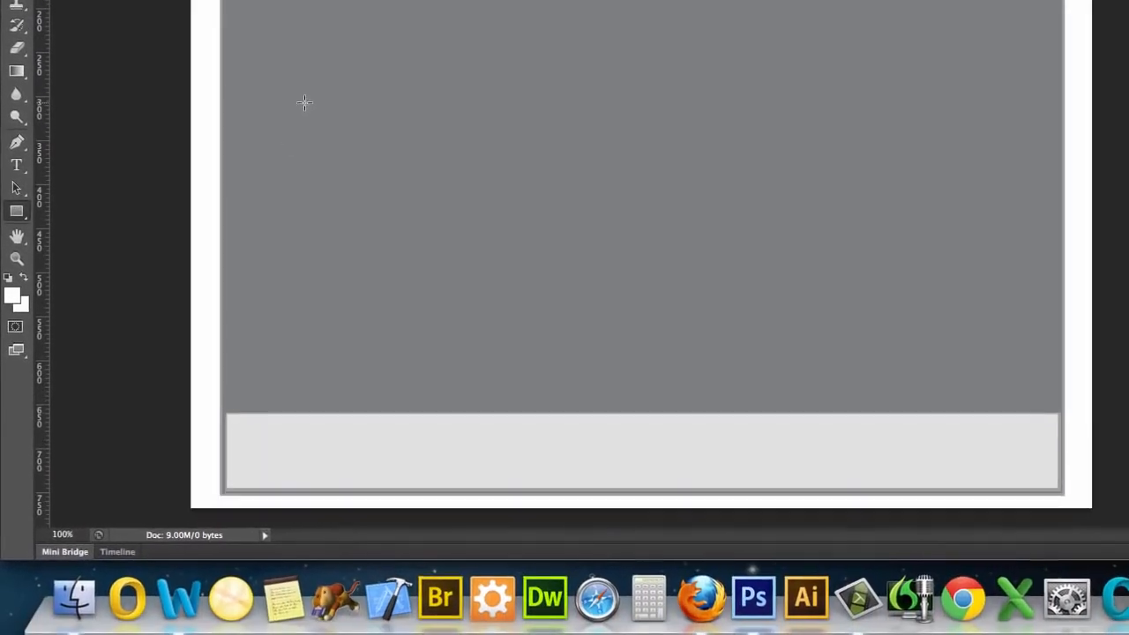
{"action": "left_click", "coordinate": [259, 224]}
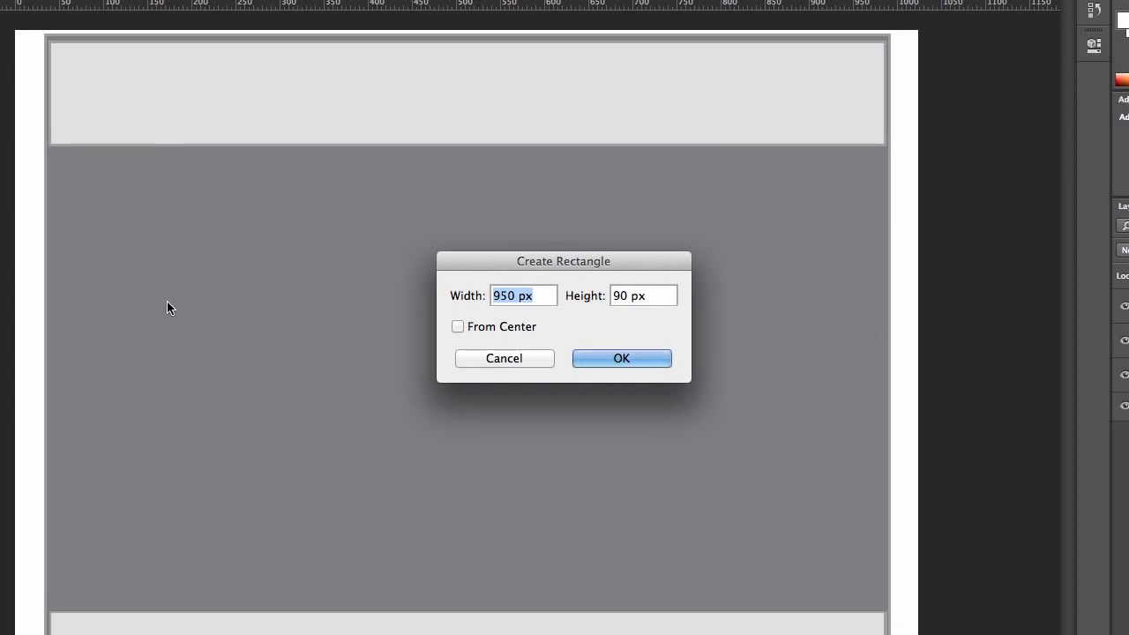
{"action": "type", "text": "160"}
{"action": "key", "text": "Tab"}
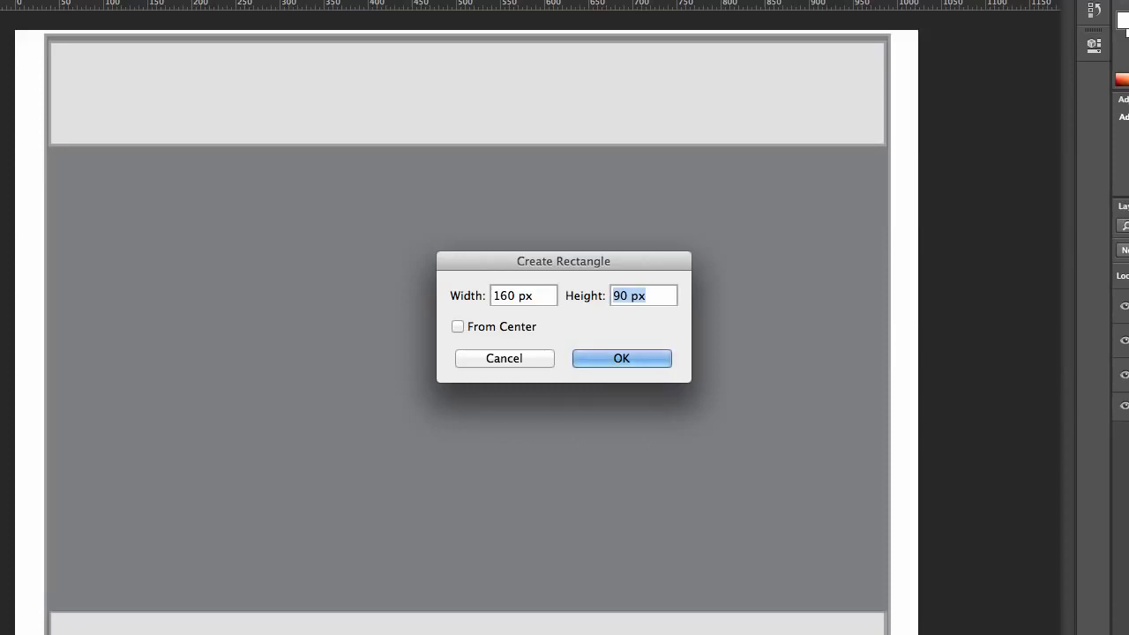
{"action": "type", "text": "600"}
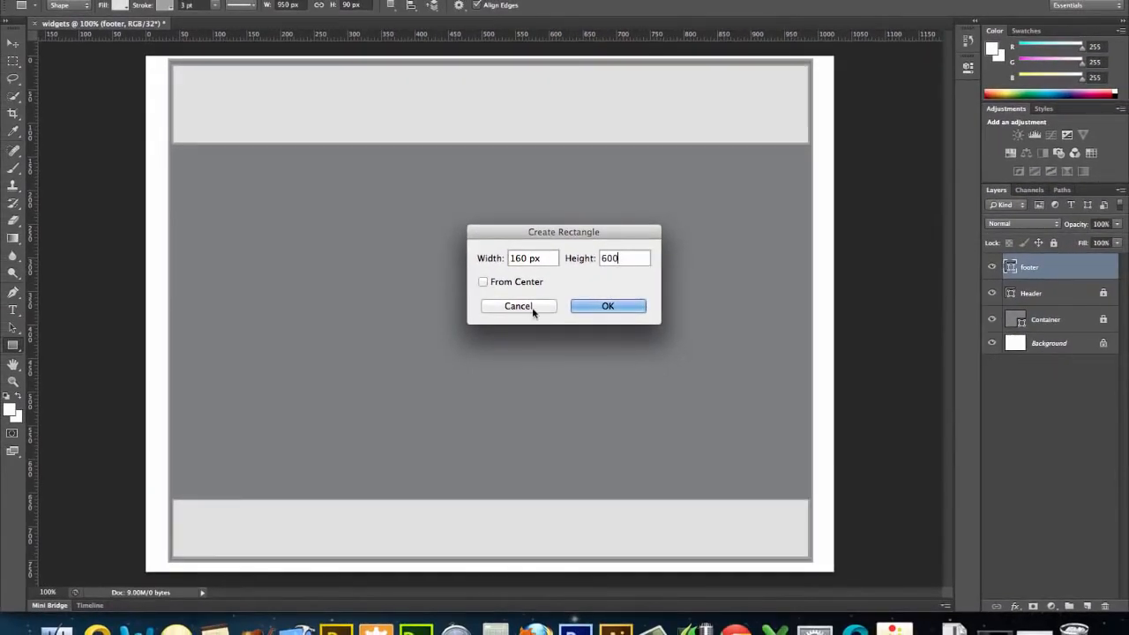
{"action": "left_click", "coordinate": [597, 305]}
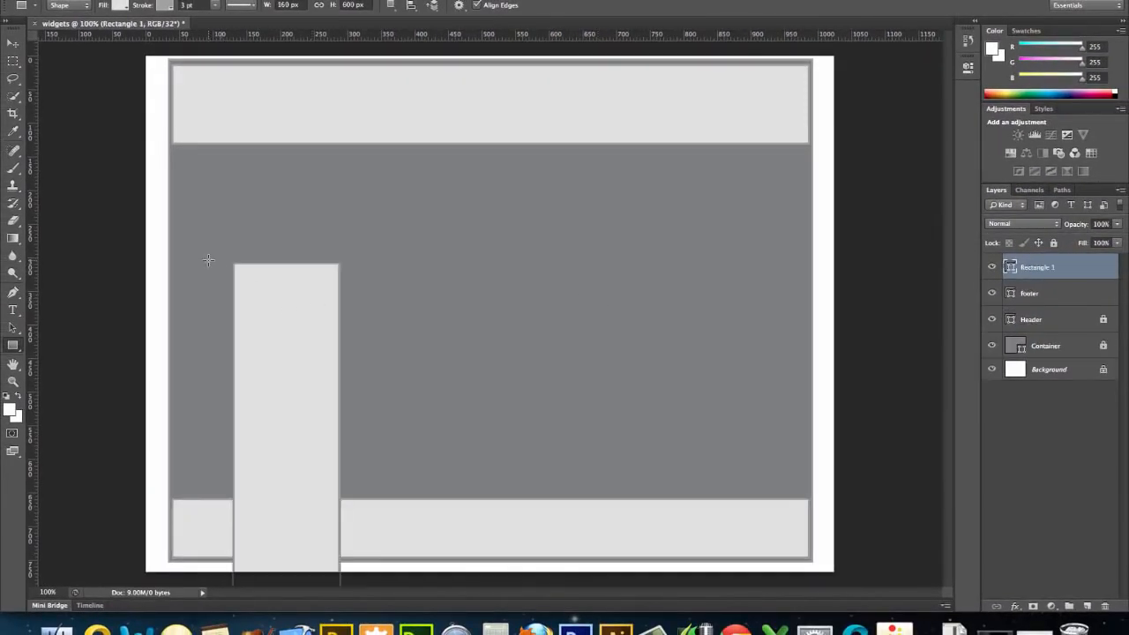
Move the 160 px wide rectangle against the container's left side directly below the header and shorten it to end at the footer.
{"action": "left_click", "coordinate": [12, 44]}
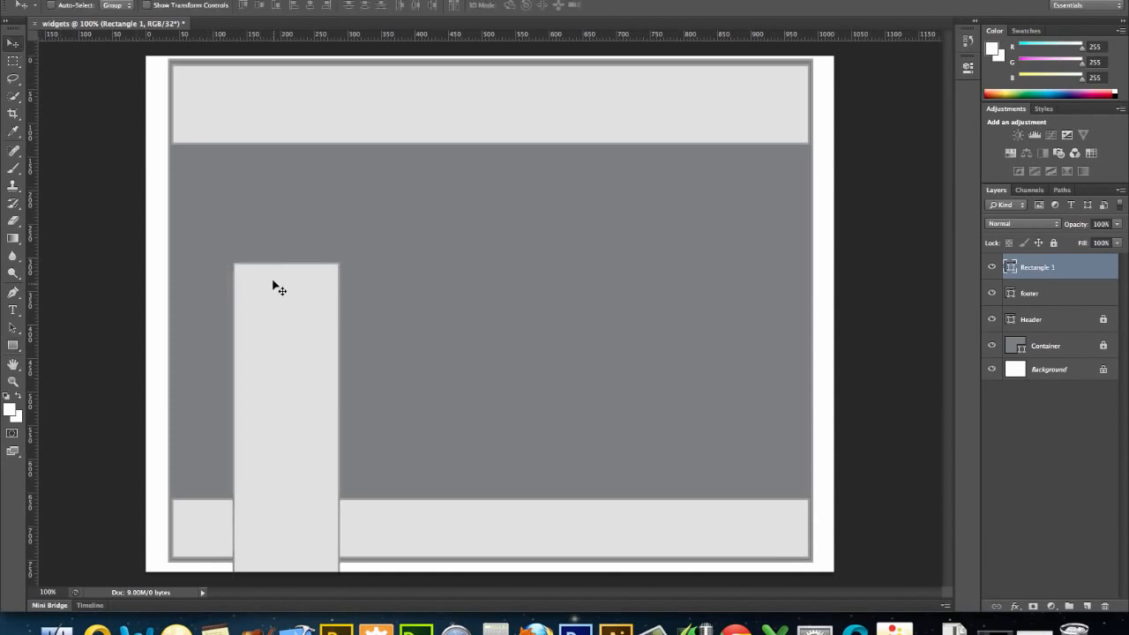
{"action": "left_click_drag", "start_coordinate": [270, 280], "coordinate": [216, 167]}
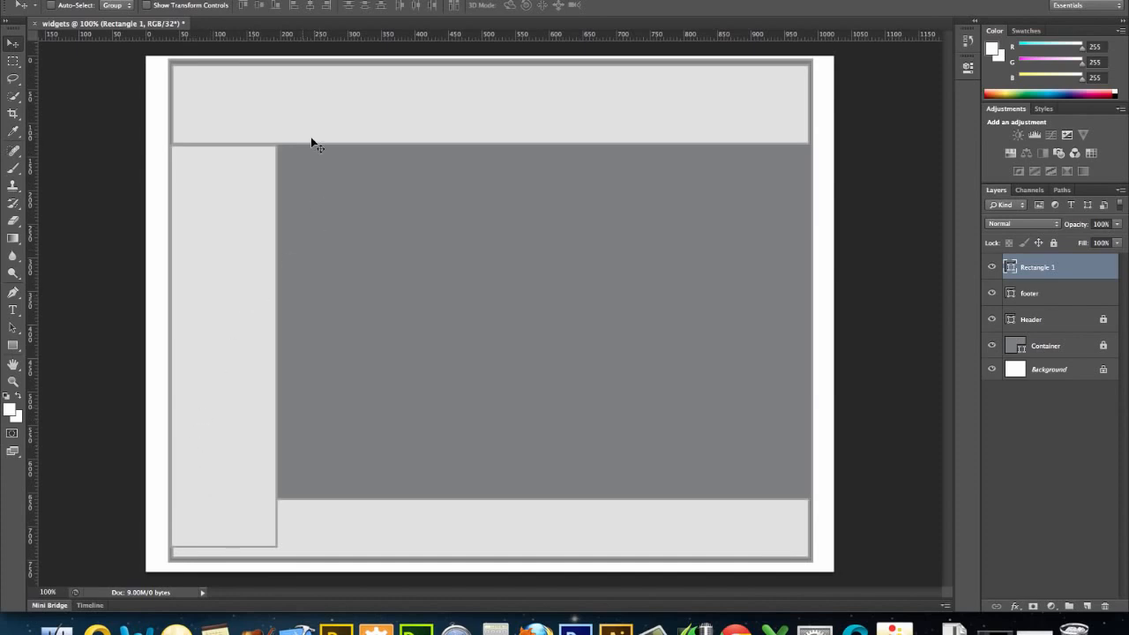
{"action": "left_click", "coordinate": [203, 4]}
{"action": "left_click_drag", "start_coordinate": [224, 546], "coordinate": [224, 496]}
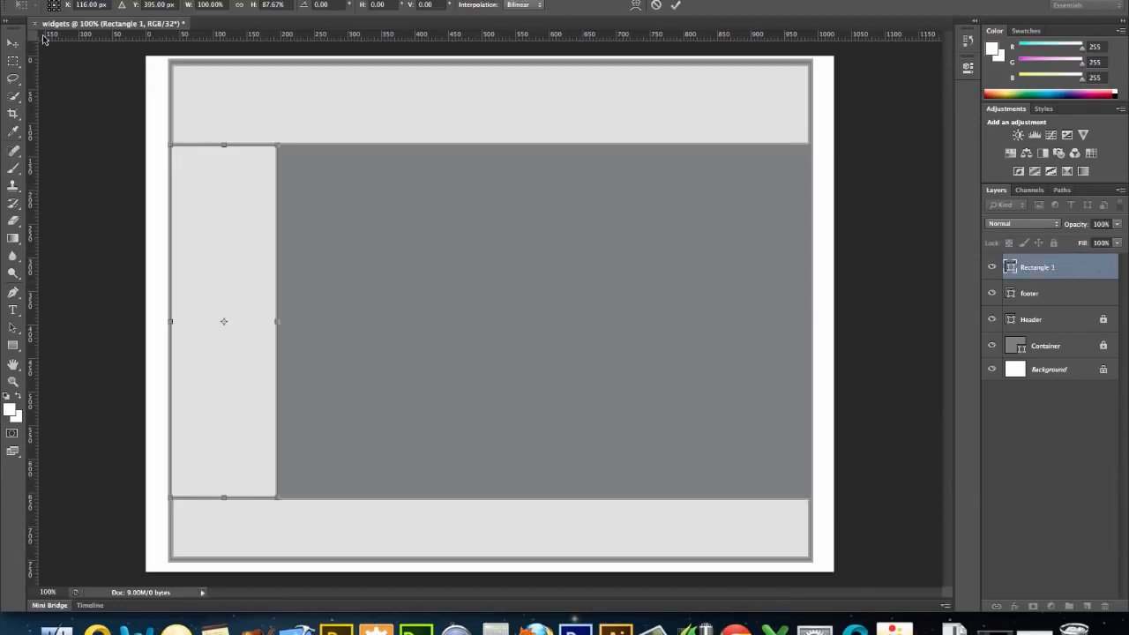
{"action": "left_click", "coordinate": [13, 42]}
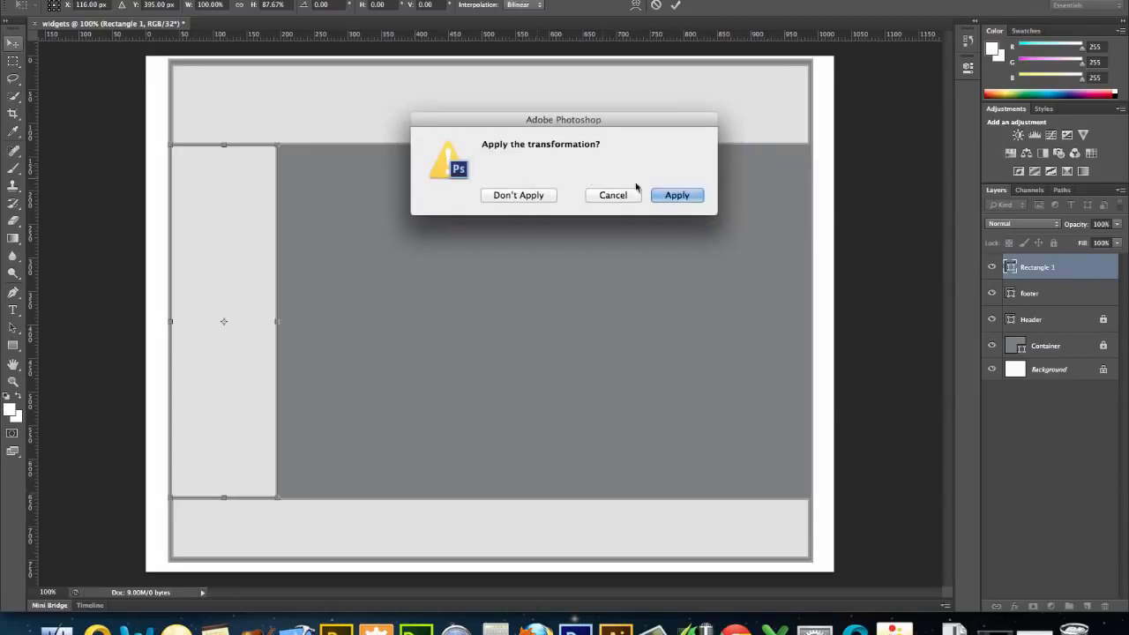
{"action": "left_click", "coordinate": [670, 196]}
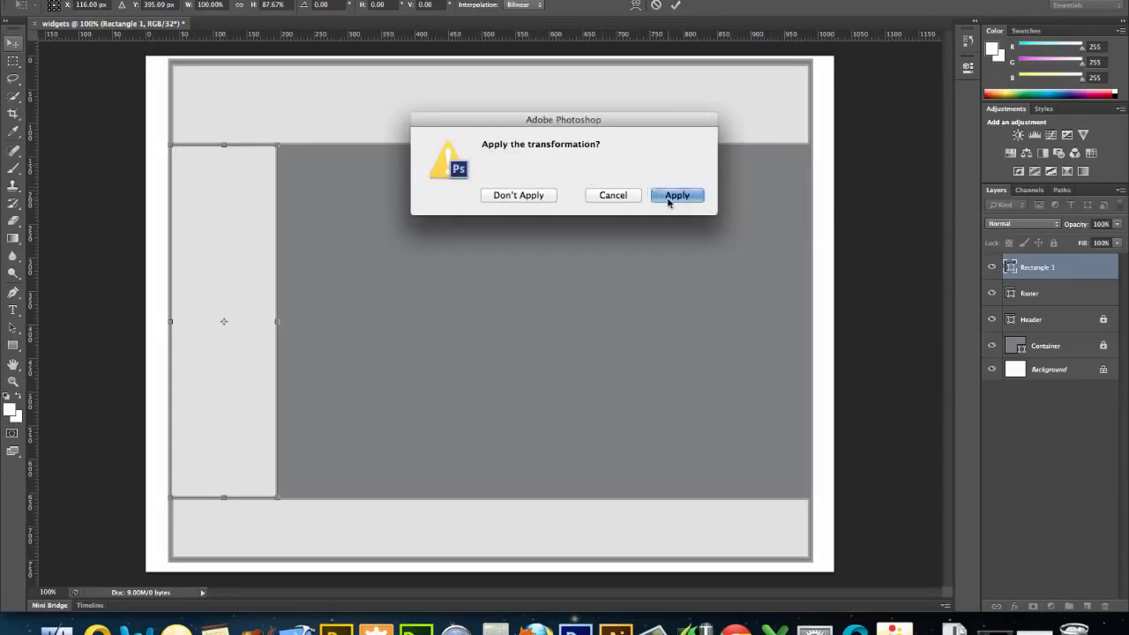
Rename the vertical rectangle's layer as "sidebar" and lock both the sidebar and footer layers.
{"action": "double_click", "coordinate": [1037, 266]}
{"action": "type", "text": "s"}
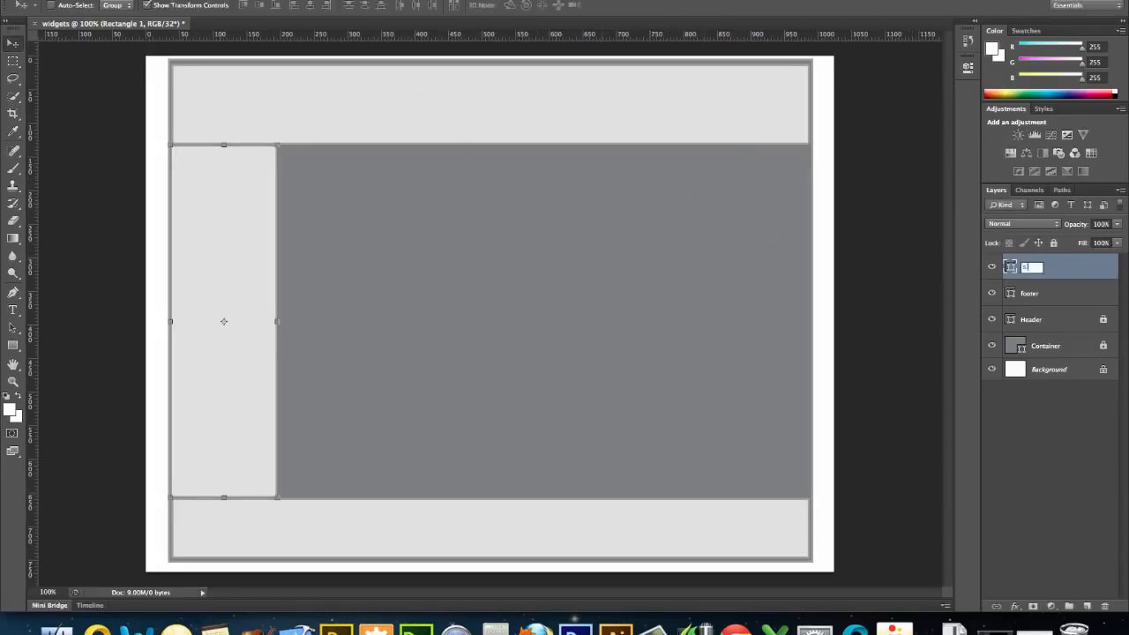
{"action": "type", "text": "idebar"}
{"action": "key", "text": "Return"}
{"action": "left_click", "coordinate": [1054, 244]}
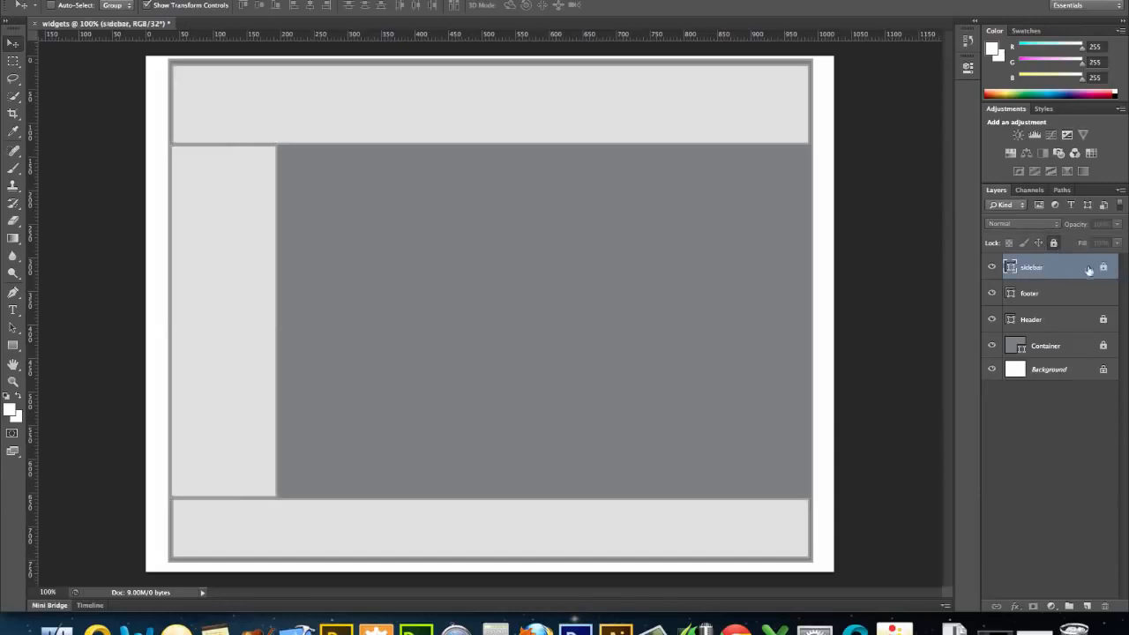
{"action": "left_click", "coordinate": [1098, 292]}
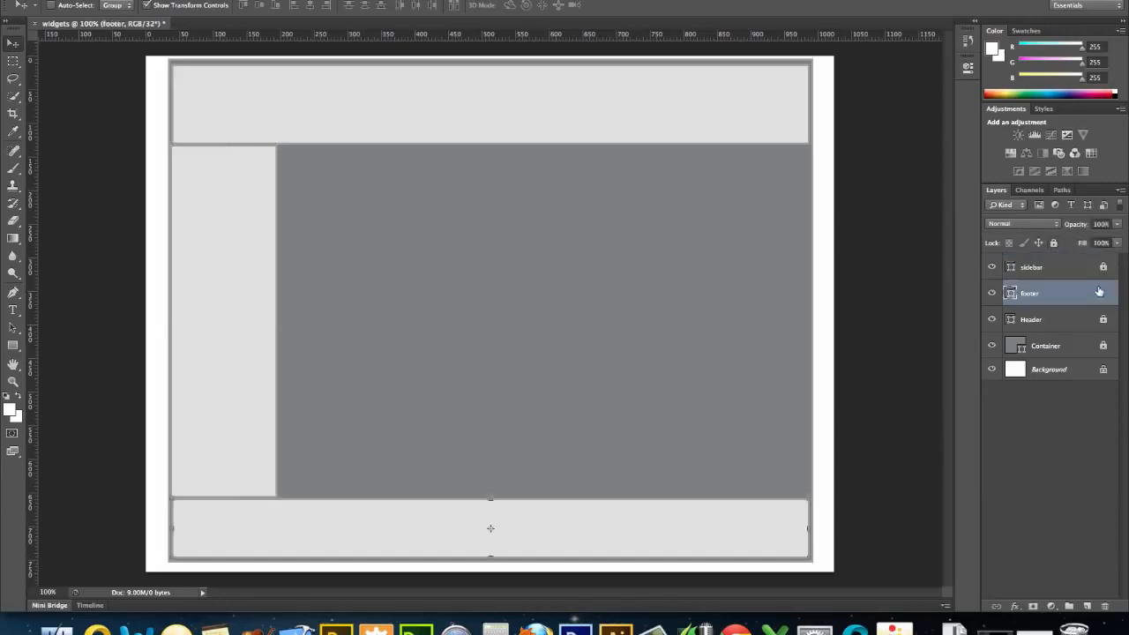
{"action": "left_click", "coordinate": [1053, 244]}
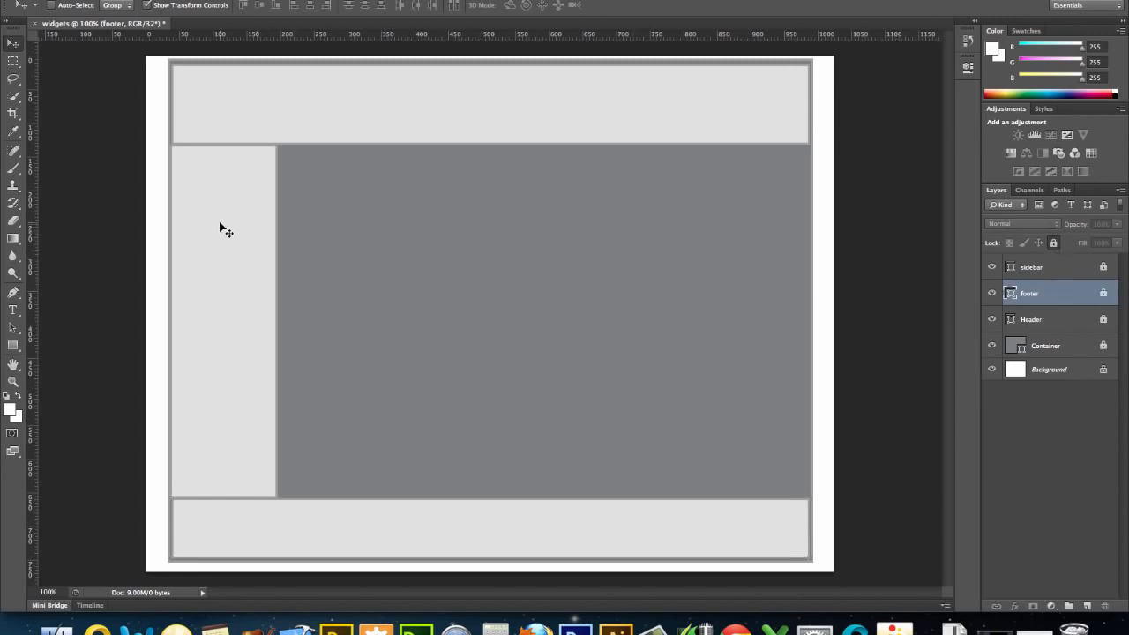
Create a rectangle shape 820 px wide and 570 px high for the content area beside the sidebar.
{"action": "left_click", "coordinate": [14, 344]}
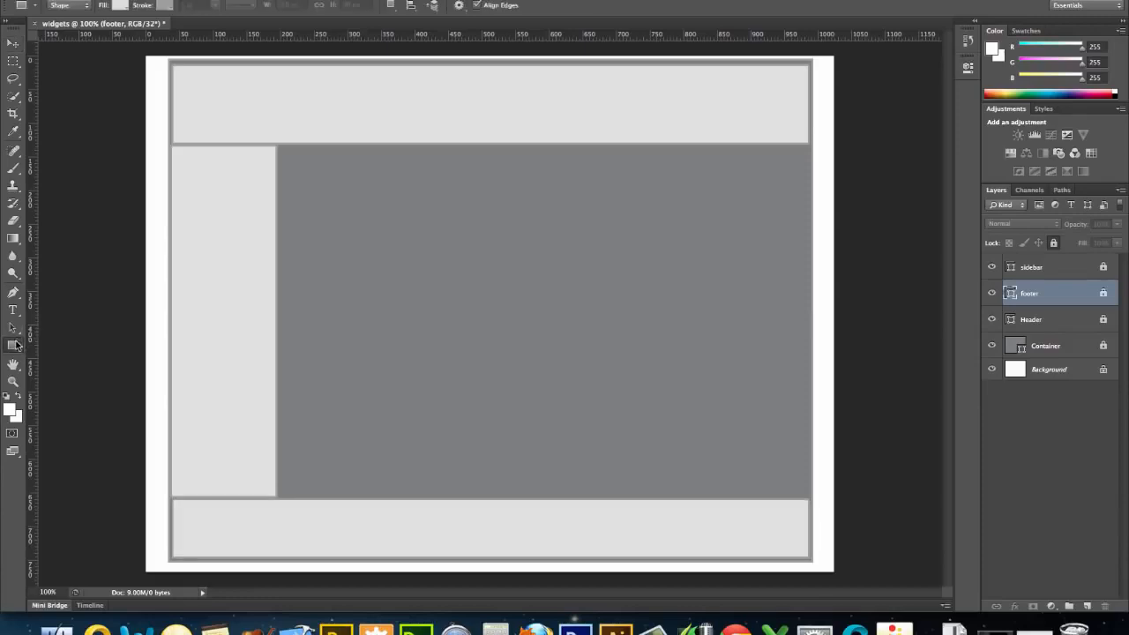
{"action": "left_click", "coordinate": [336, 261]}
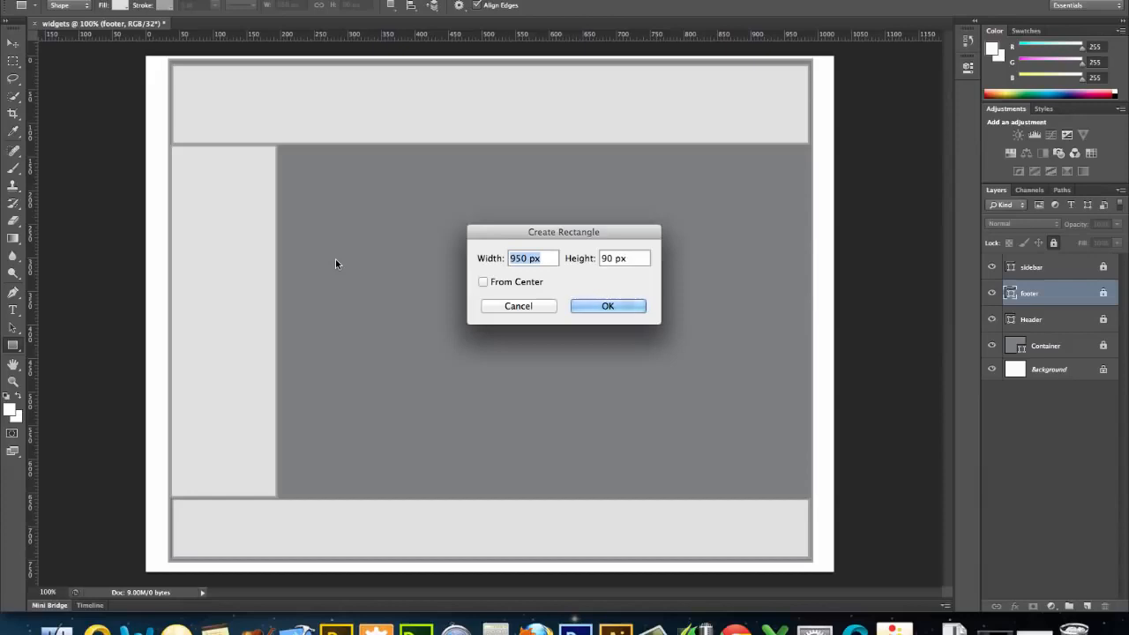
{"action": "type", "text": "820"}
{"action": "key", "text": "Tab"}
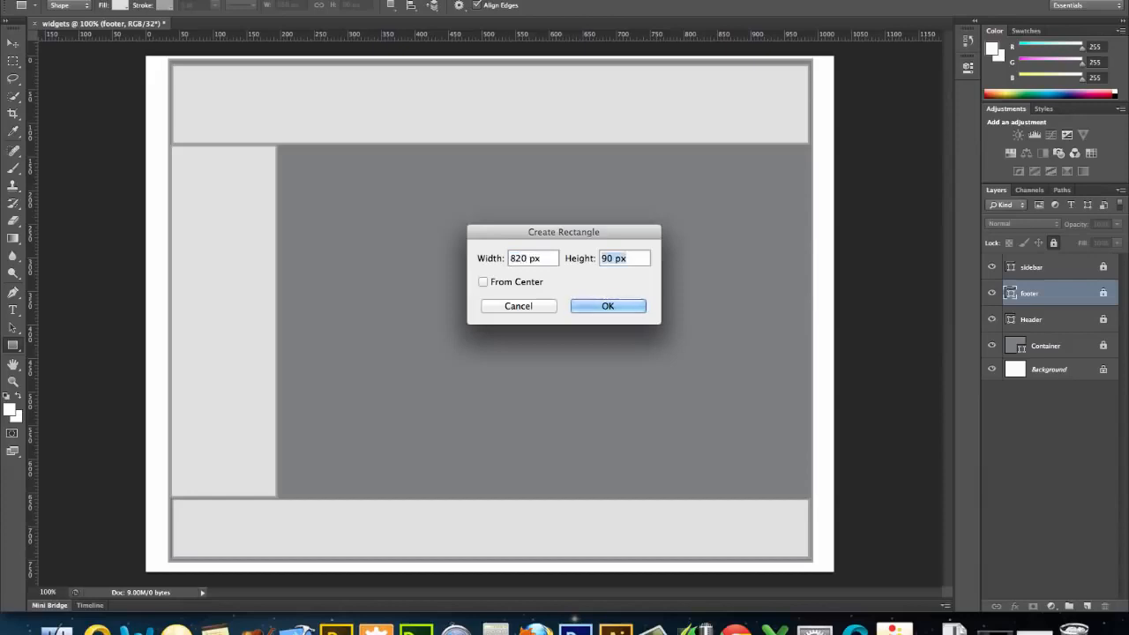
{"action": "type", "text": "570"}
{"action": "left_click", "coordinate": [596, 306]}
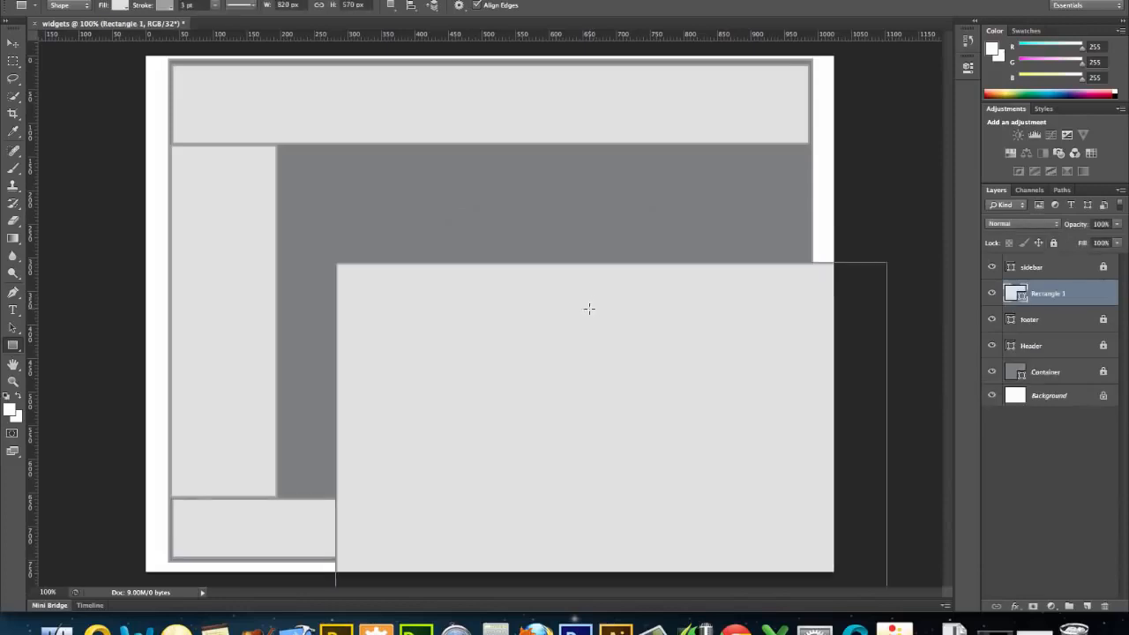
Move the 820 px wide rectangle below the header beside the sidebar and scale it down to fit the container and meet the footer.
{"action": "left_click", "coordinate": [12, 43]}
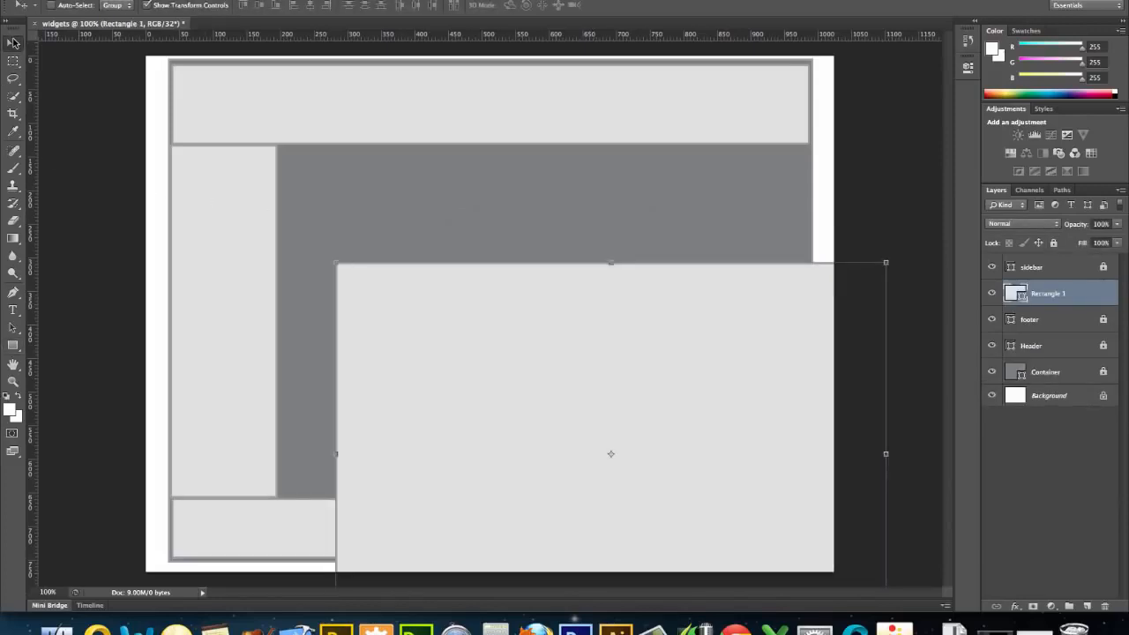
{"action": "left_click_drag", "start_coordinate": [368, 290], "coordinate": [310, 169]}
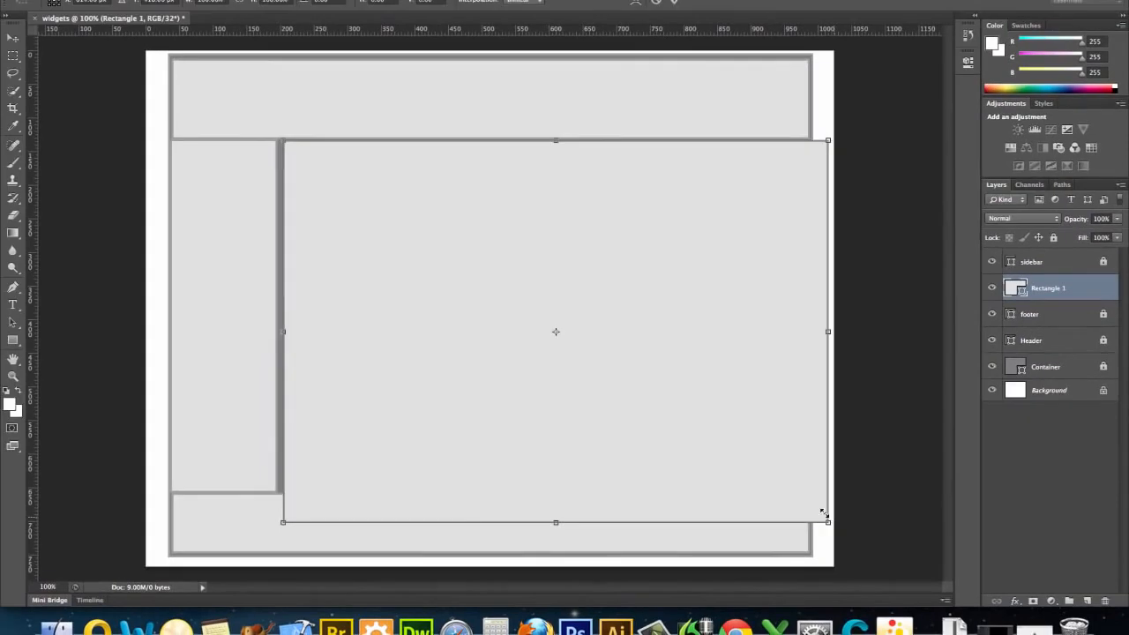
{"action": "left_click_drag", "start_coordinate": [787, 517], "coordinate": [803, 486]}
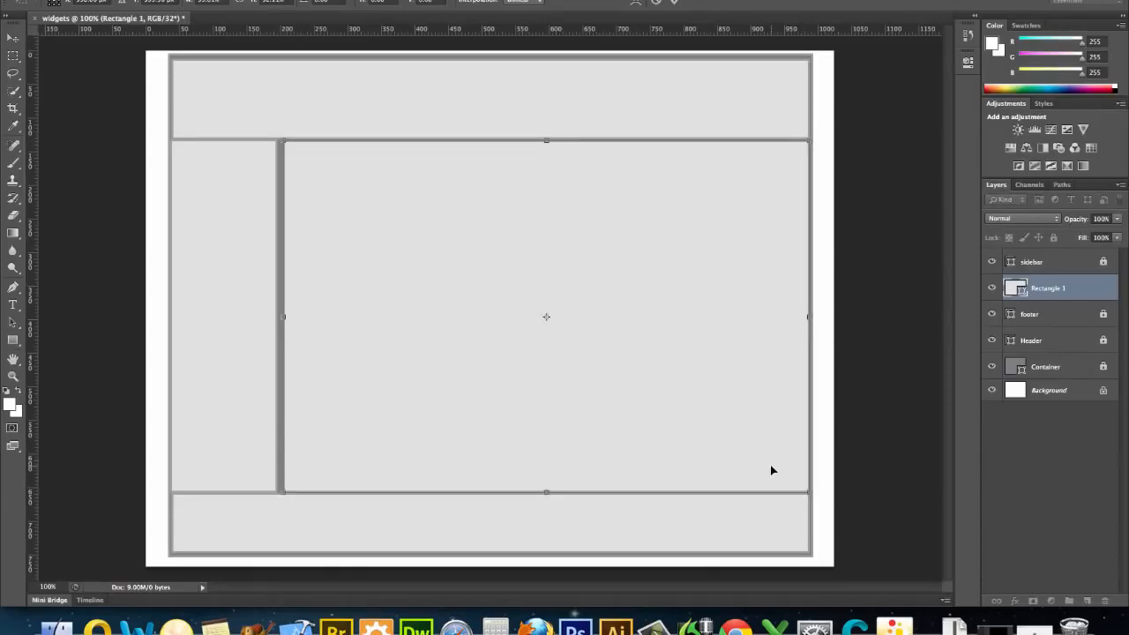
Nudge the content rectangle closer to the sidebar, stretch its right edge to align with the header's right edge, and apply the transformation.
{"action": "key", "text": "Left"}
{"action": "key", "text": "Left"}
{"action": "key", "text": "Left"}
{"action": "key", "text": "Left"}
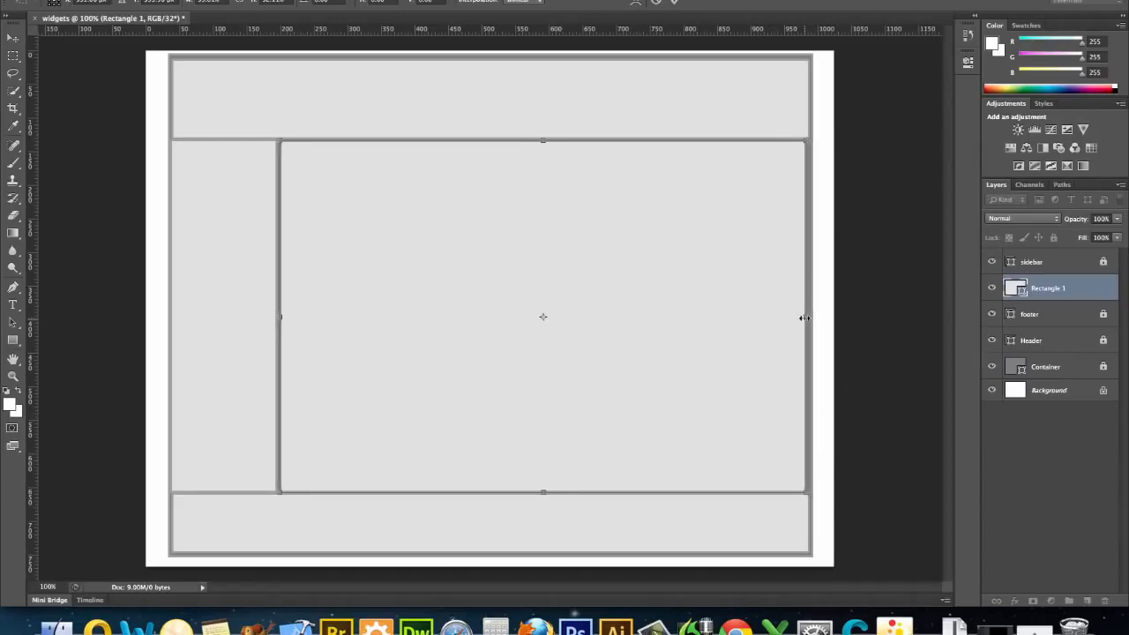
{"action": "left_click_drag", "start_coordinate": [803, 317], "coordinate": [808, 318]}
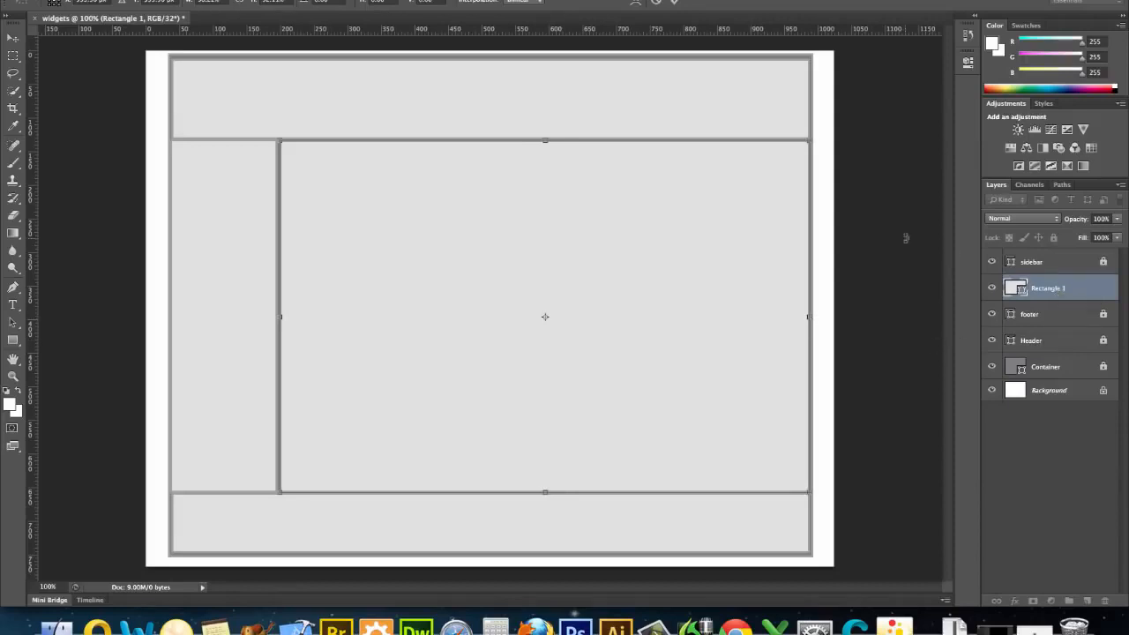
{"action": "key", "text": "Return"}
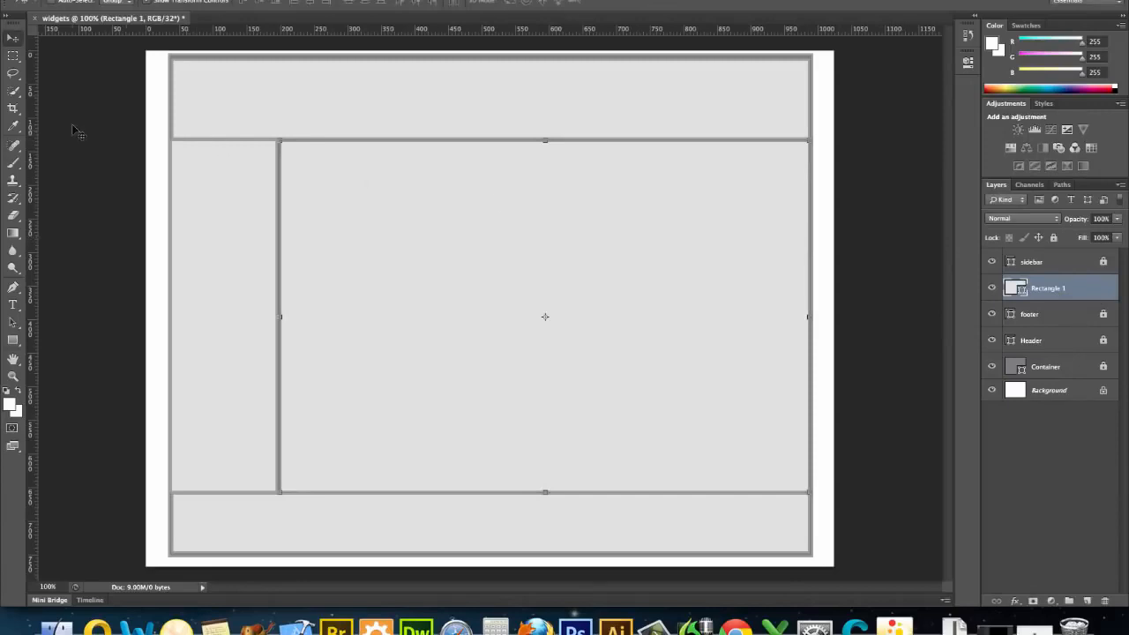
{"action": "left_click", "coordinate": [13, 56]}
{"action": "left_click", "coordinate": [14, 36]}
Rename the content rectangle's layer as "main" and briefly toggle the sidebar layer's visibility off and on.
{"action": "double_click", "coordinate": [1054, 290]}
{"action": "type", "text": "main"}
{"action": "key", "text": "Return"}
{"action": "left_click", "coordinate": [992, 262]}
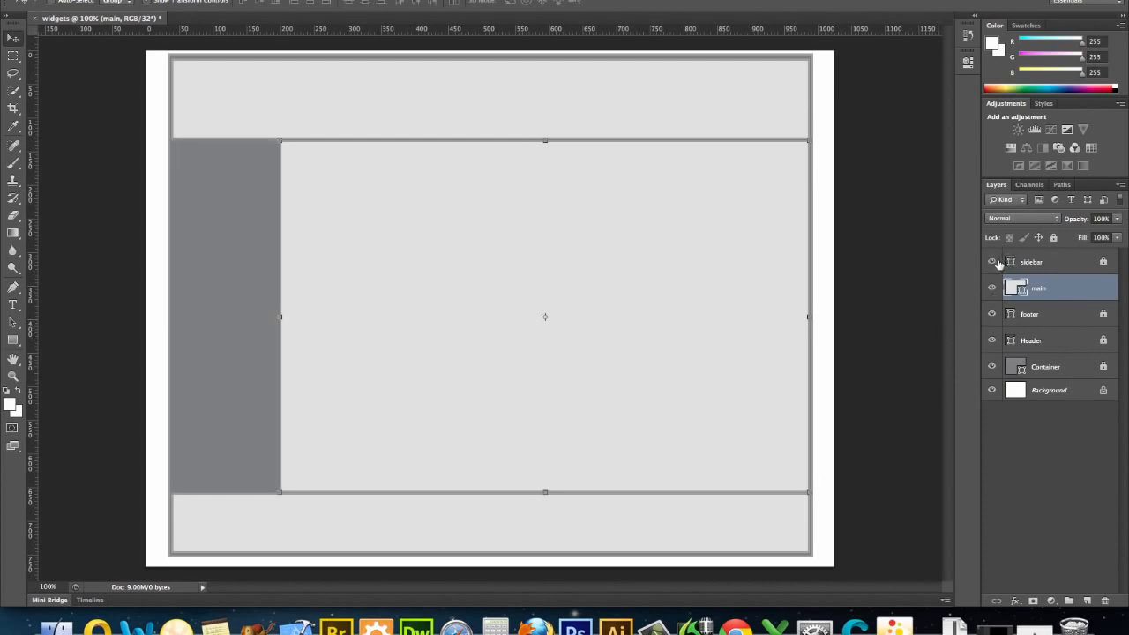
{"action": "left_click", "coordinate": [992, 262]}
Select the sidebar, main, footer, Header and Container layers and create a new layer group above them.
{"action": "left_click", "coordinate": [1069, 262]}
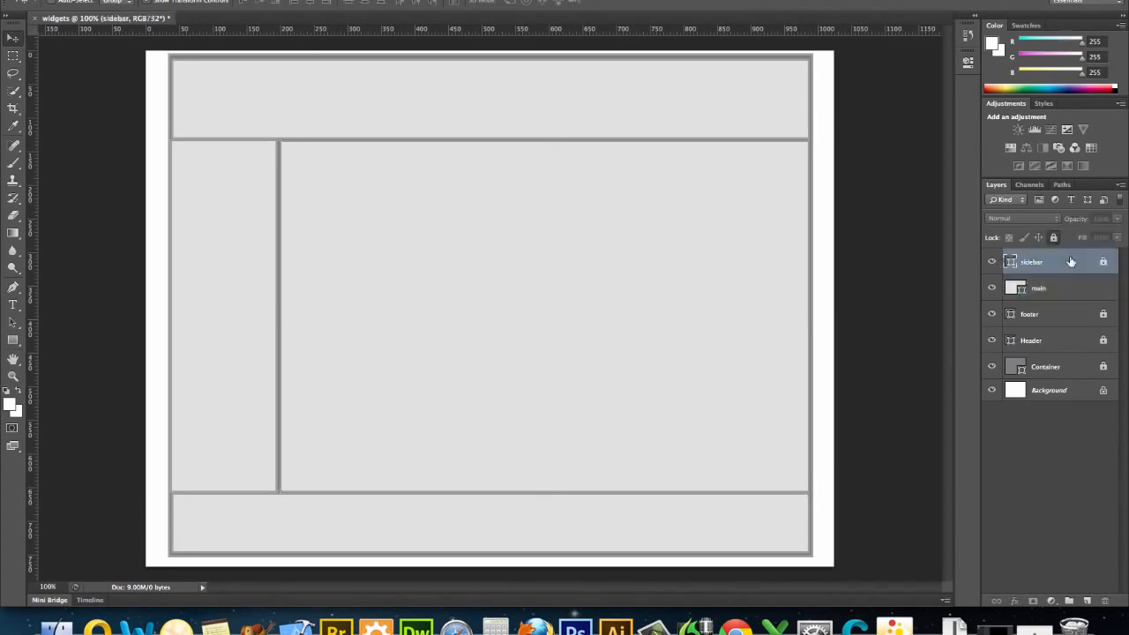
{"action": "left_click", "coordinate": [1074, 291], "text": "shift"}
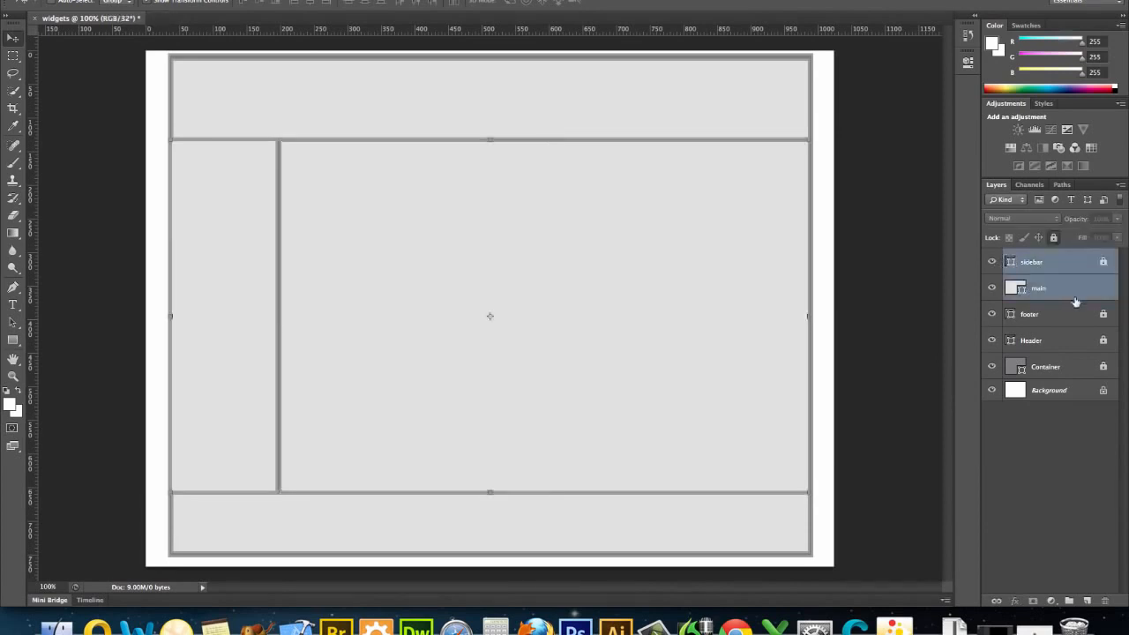
{"action": "left_click", "coordinate": [1075, 313], "text": "shift"}
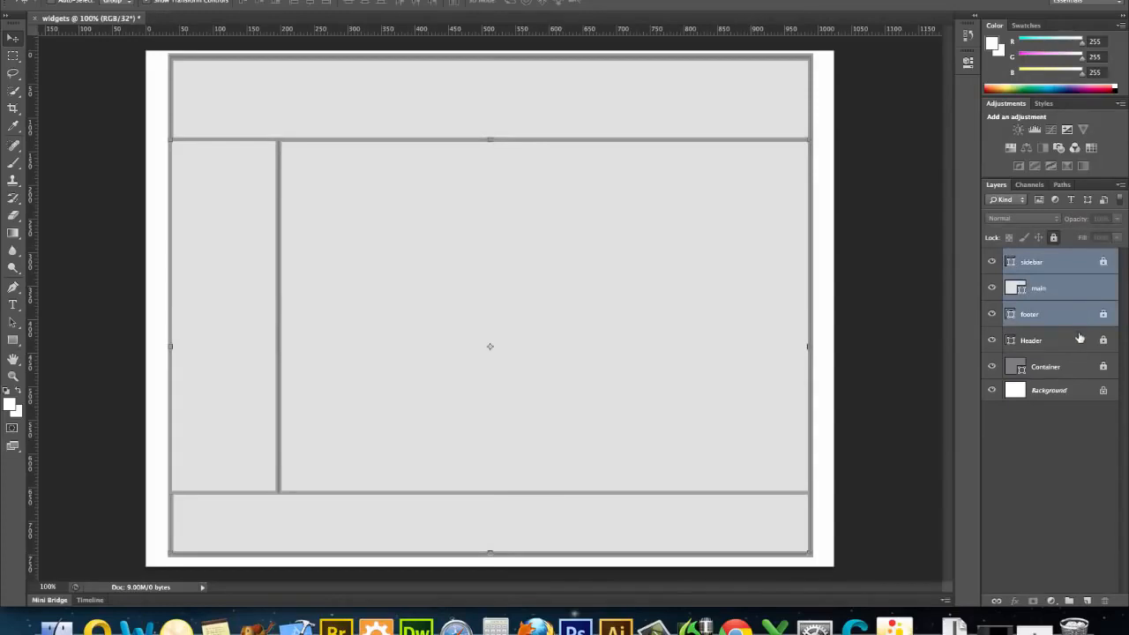
{"action": "left_click", "coordinate": [1077, 338], "text": "shift"}
{"action": "left_click", "coordinate": [1087, 369], "text": "shift"}
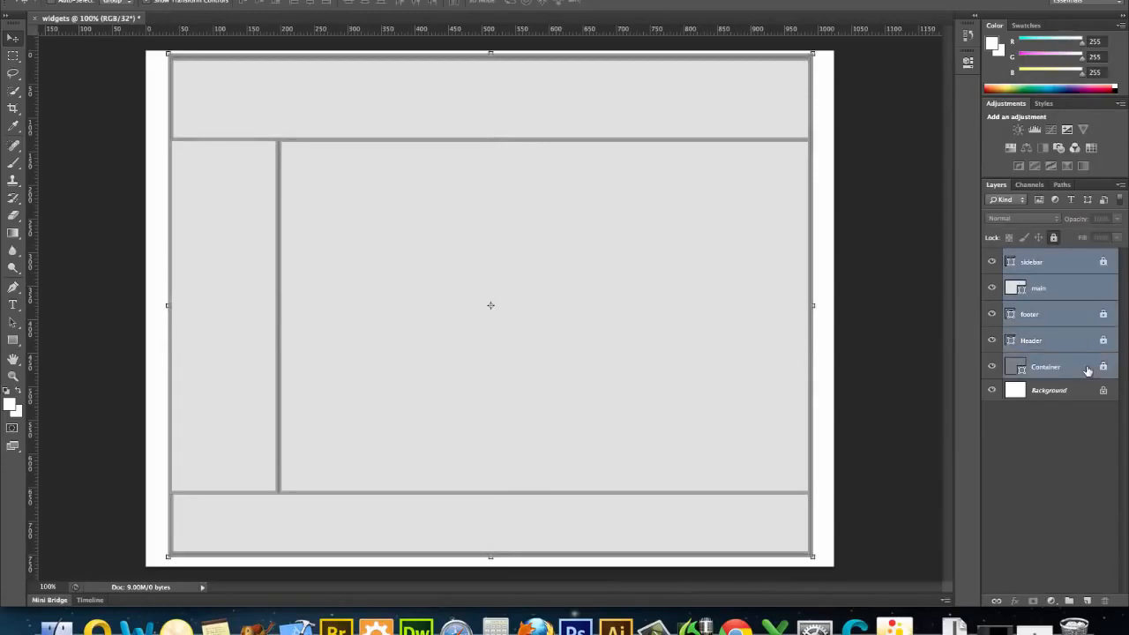
{"action": "left_click", "coordinate": [1068, 600]}
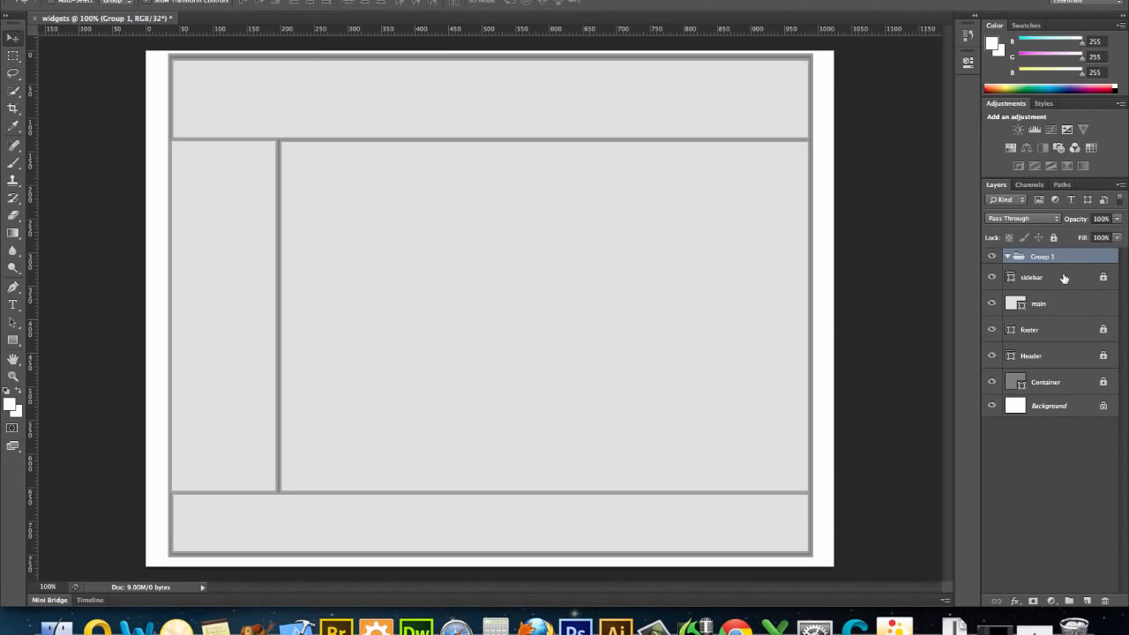
Move the sidebar, main, footer, Header and Container layers into the new group, keeping their stacking order.
{"action": "left_click_drag", "start_coordinate": [1063, 278], "coordinate": [1057, 256]}
{"action": "left_click", "coordinate": [1058, 305]}
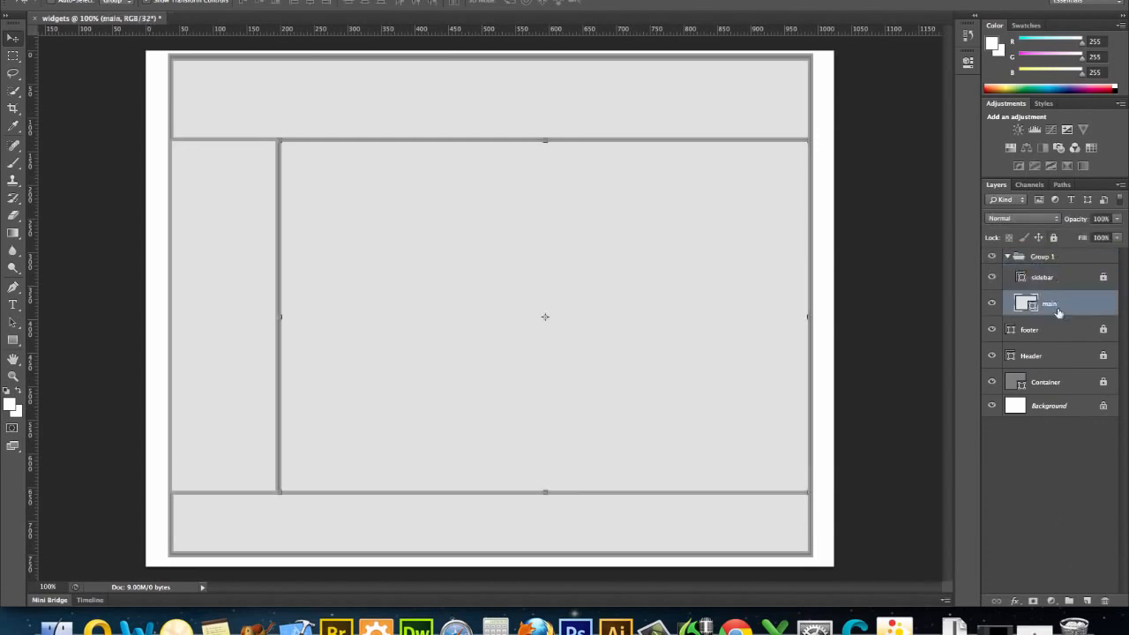
{"action": "left_click_drag", "start_coordinate": [1055, 325], "coordinate": [1051, 258]}
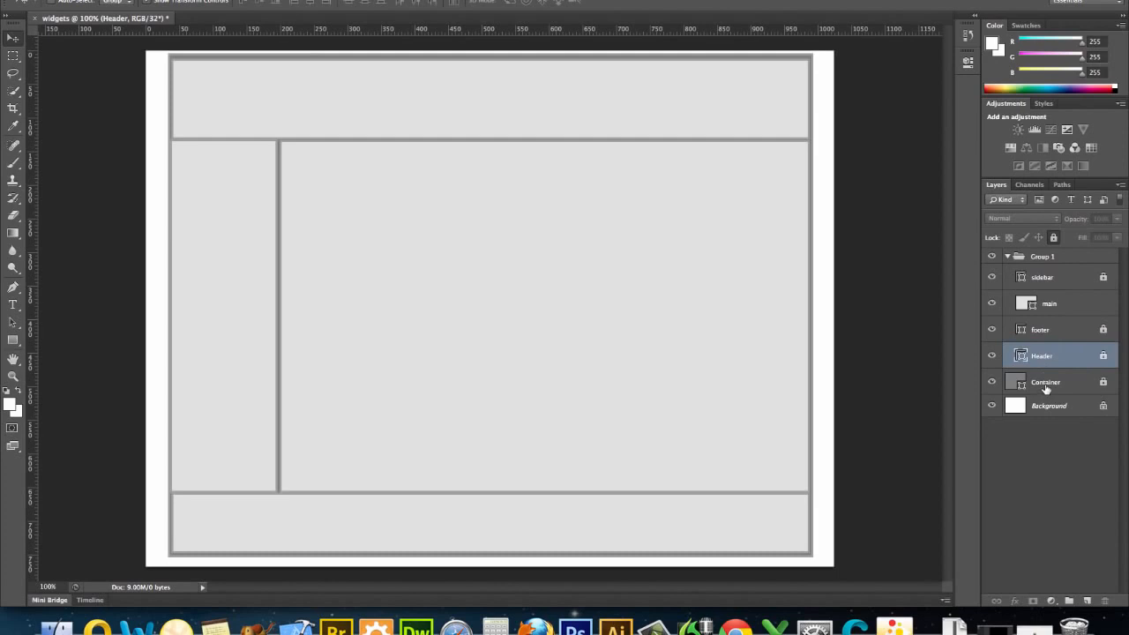
{"action": "left_click_drag", "start_coordinate": [1046, 386], "coordinate": [1044, 256]}
Rename the layer group as "divs" and collapse it.
{"action": "double_click", "coordinate": [1045, 256]}
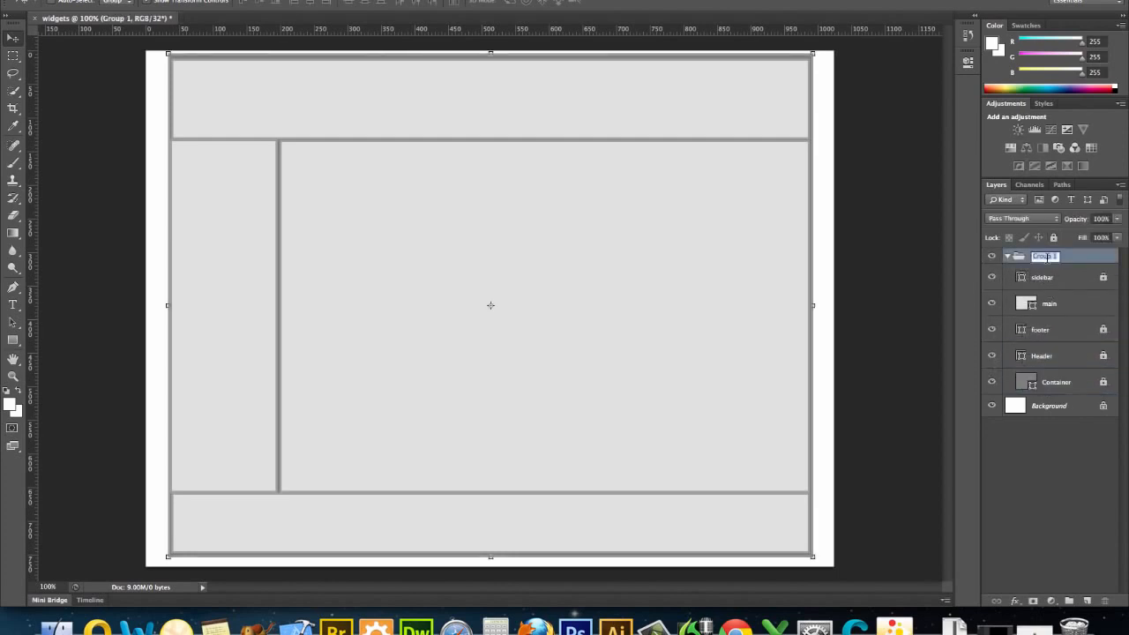
{"action": "type", "text": "divs"}
{"action": "key", "text": "Return"}
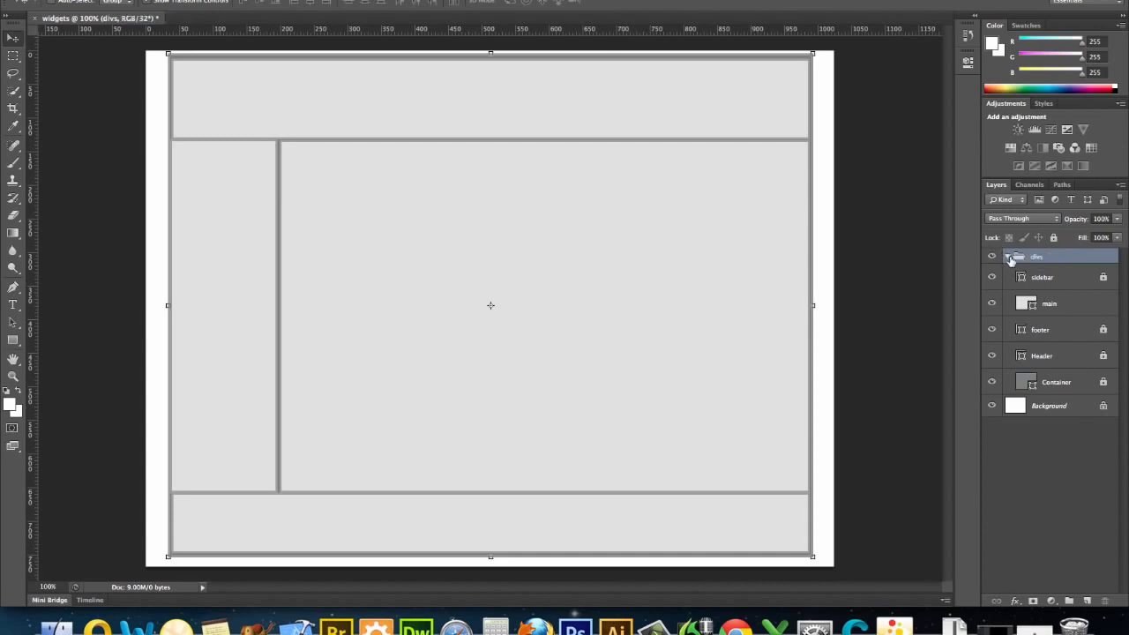
{"action": "left_click", "coordinate": [1008, 257]}
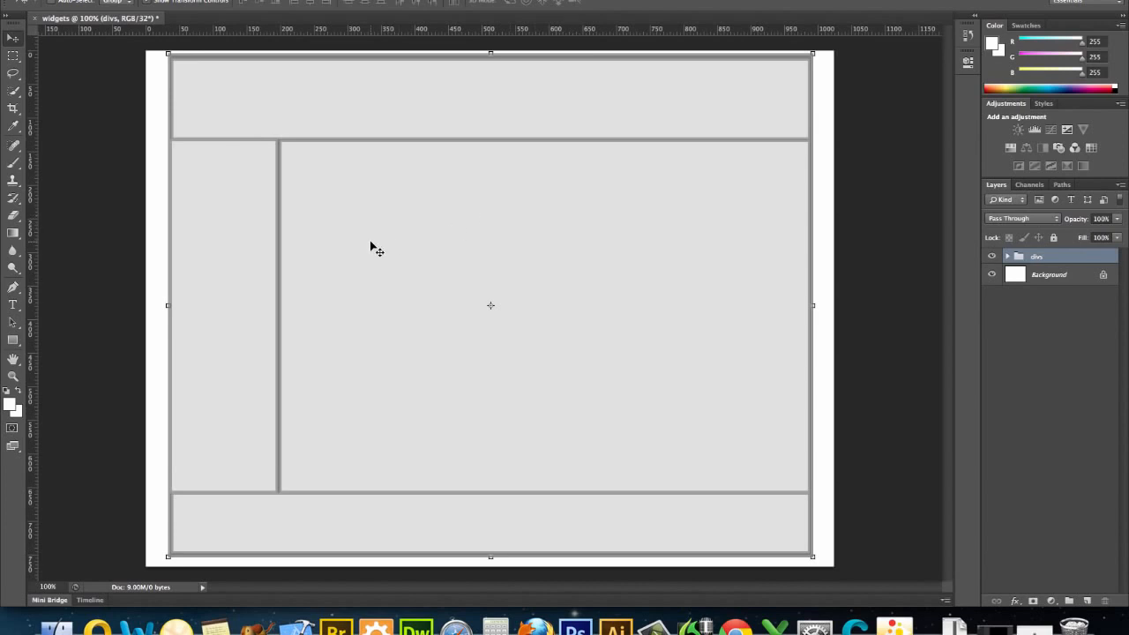
{"action": "left_click", "coordinate": [13, 340]}
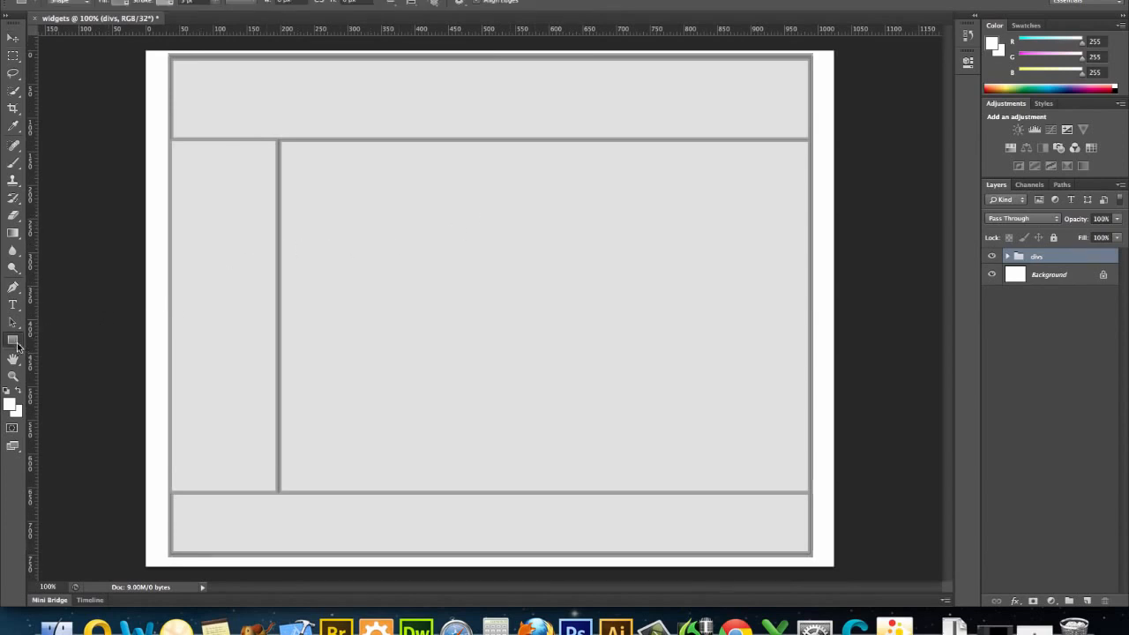
{"action": "right_click", "coordinate": [14, 342]}
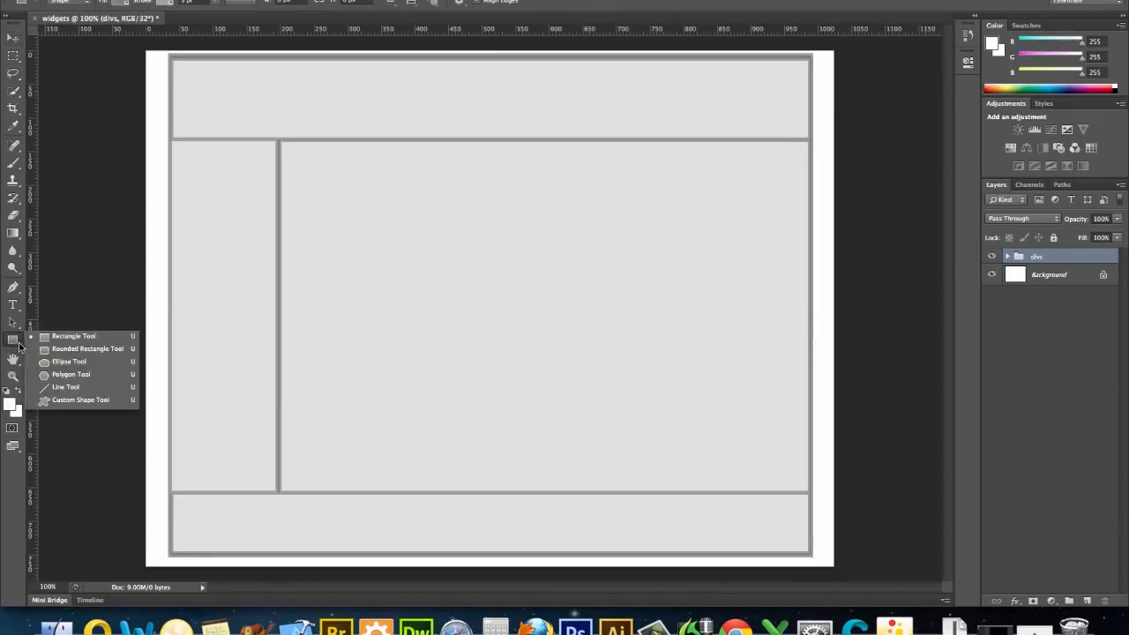
{"action": "left_click", "coordinate": [45, 387]}
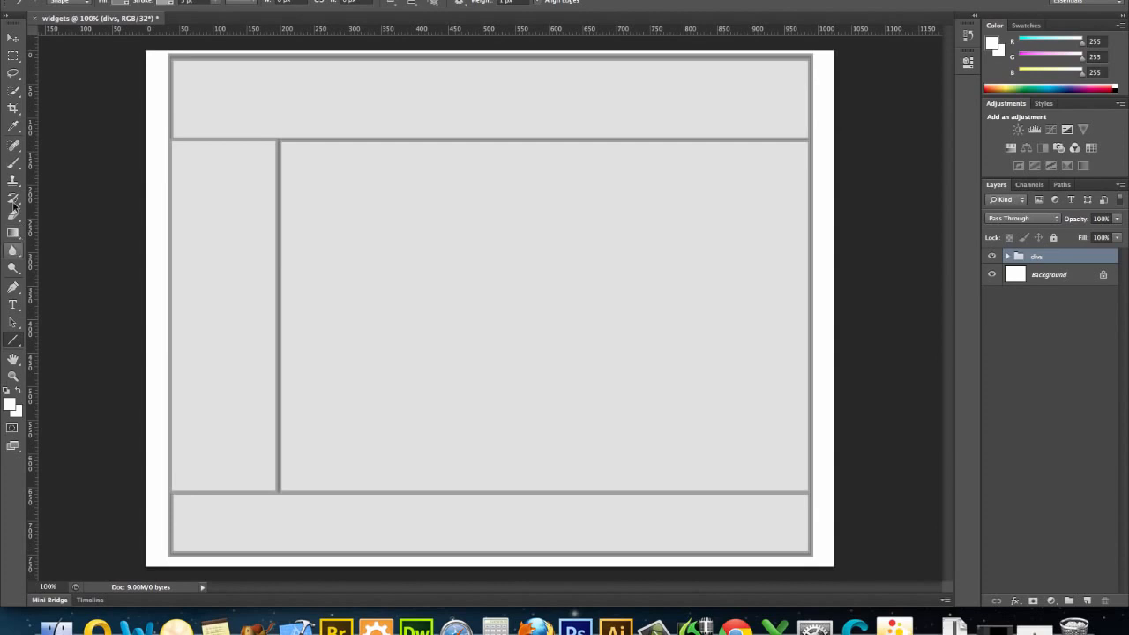
Set the Type tool's text to 48 pt Bold in Verdana.
{"action": "left_click", "coordinate": [13, 305]}
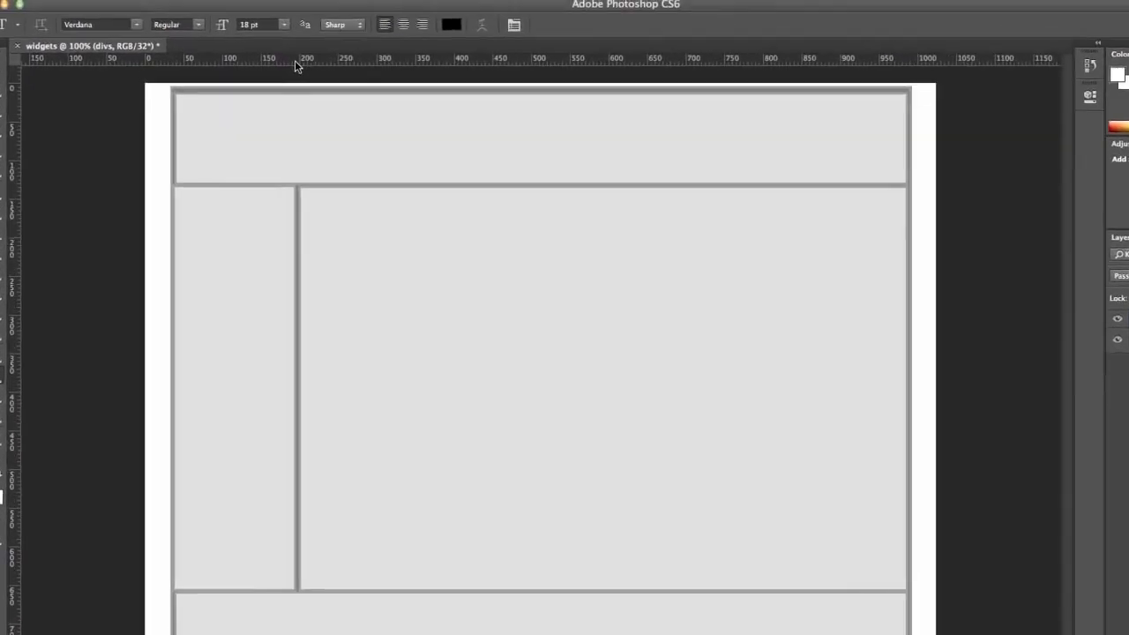
{"action": "left_click", "coordinate": [283, 25]}
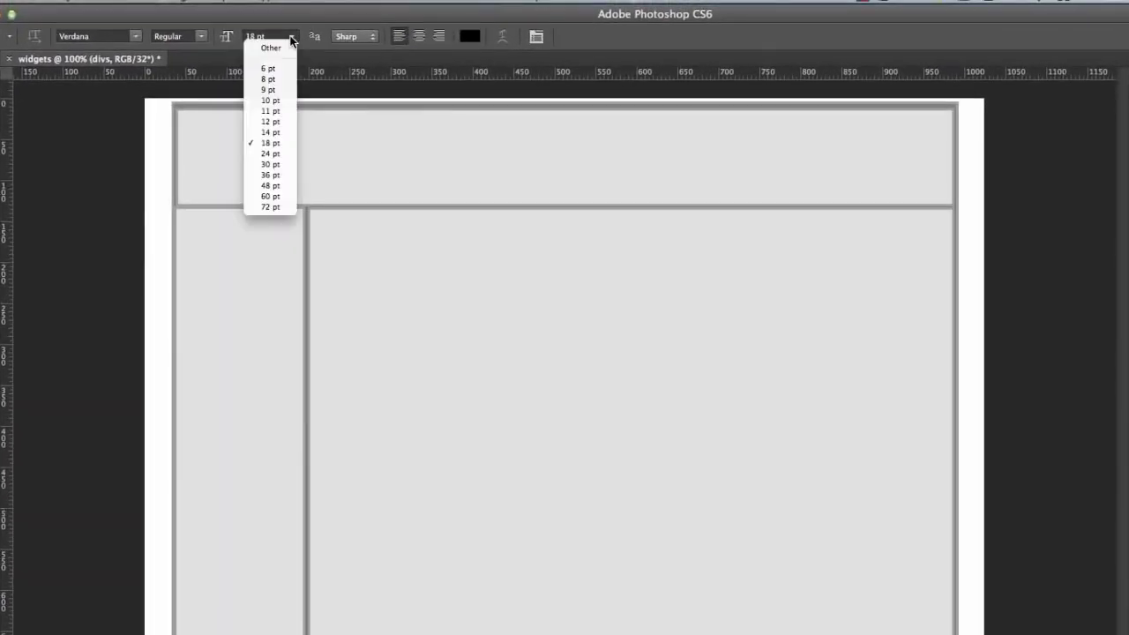
{"action": "left_click", "coordinate": [270, 185]}
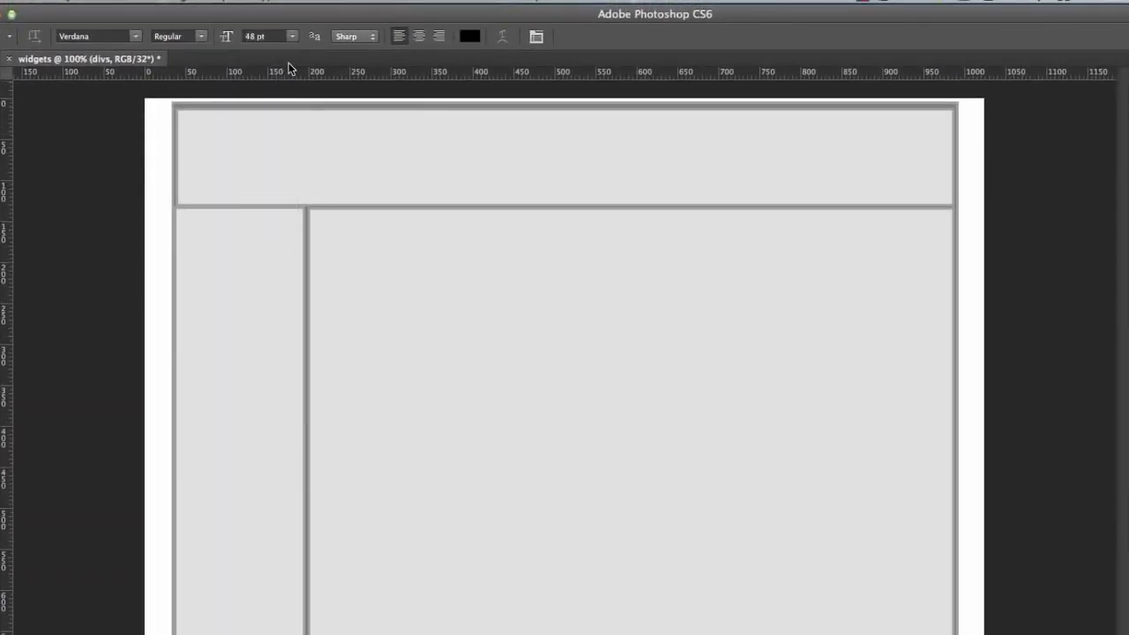
{"action": "left_click", "coordinate": [202, 35]}
{"action": "left_click", "coordinate": [202, 50]}
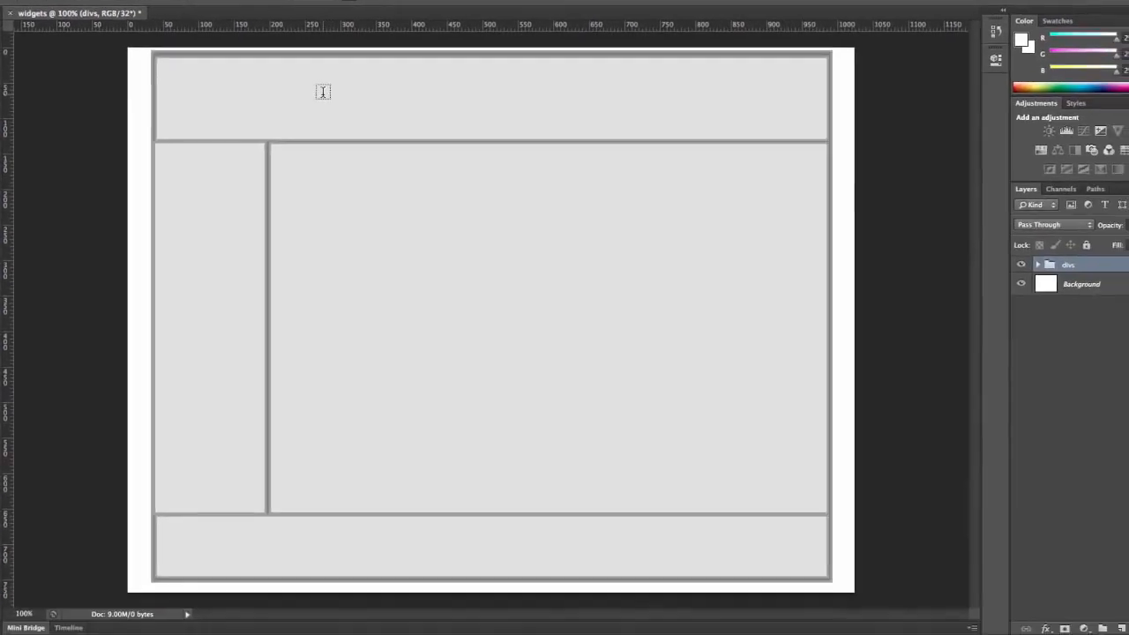
Add the title "Wally's Widgets" to the header and move it slightly right and up, near the header's upper edge.
{"action": "left_click", "coordinate": [323, 92]}
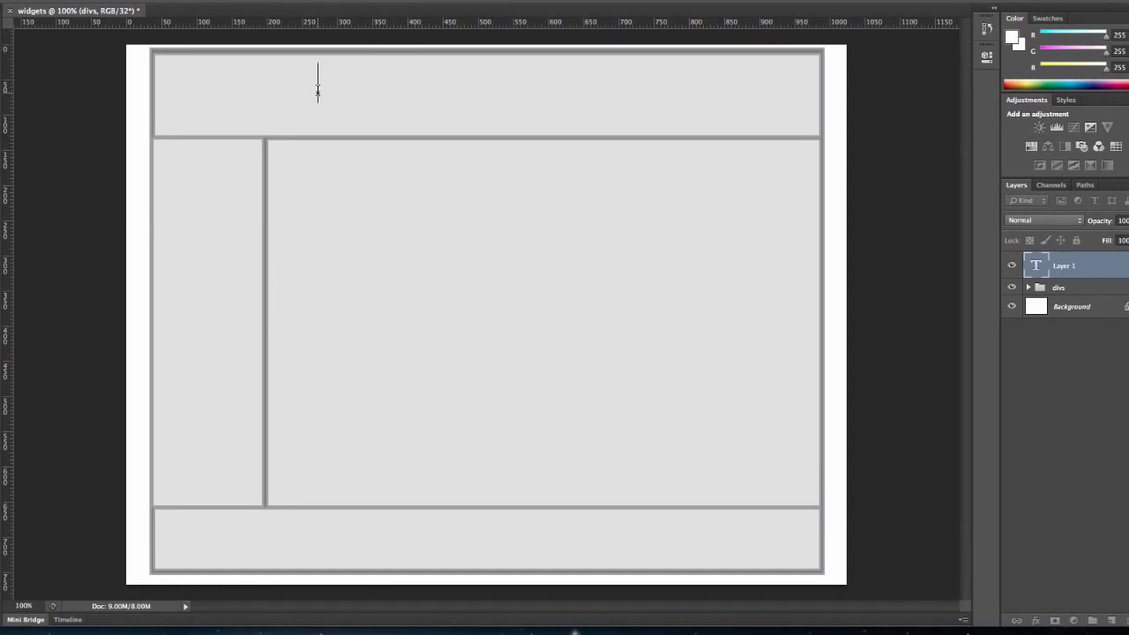
{"action": "type", "text": "Wally"}
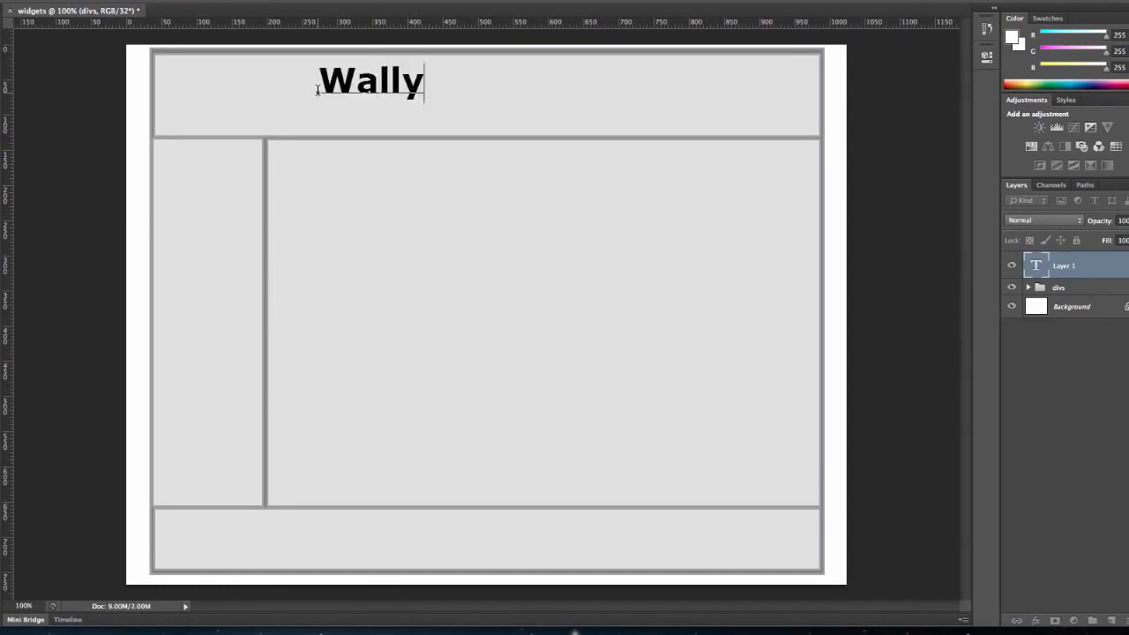
{"action": "type", "text": "'s Widge"}
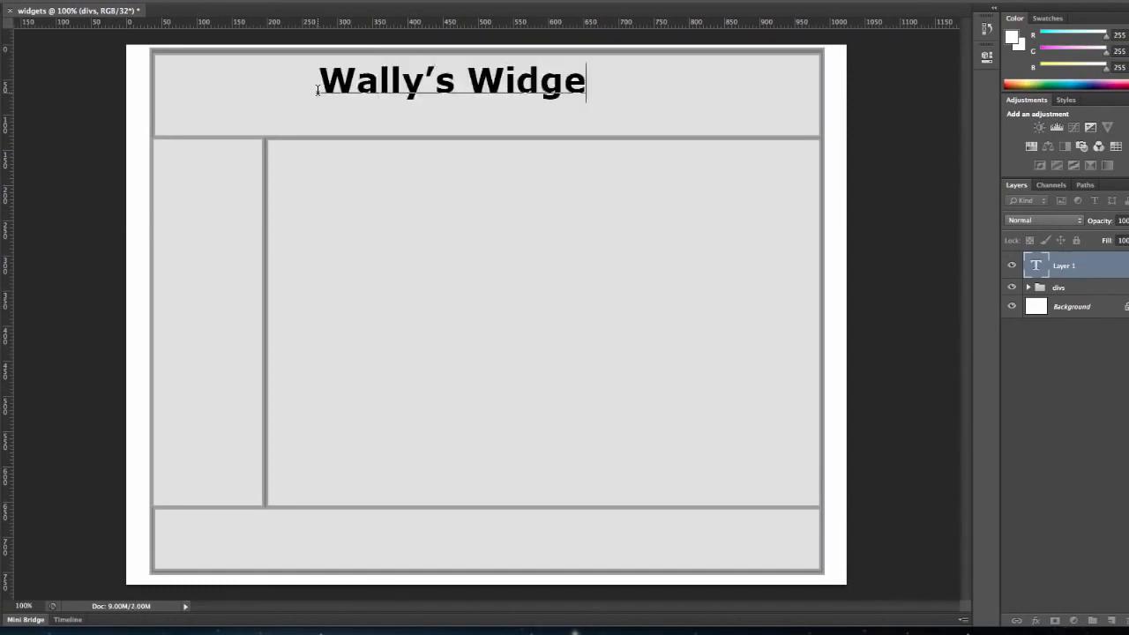
{"action": "type", "text": "ts"}
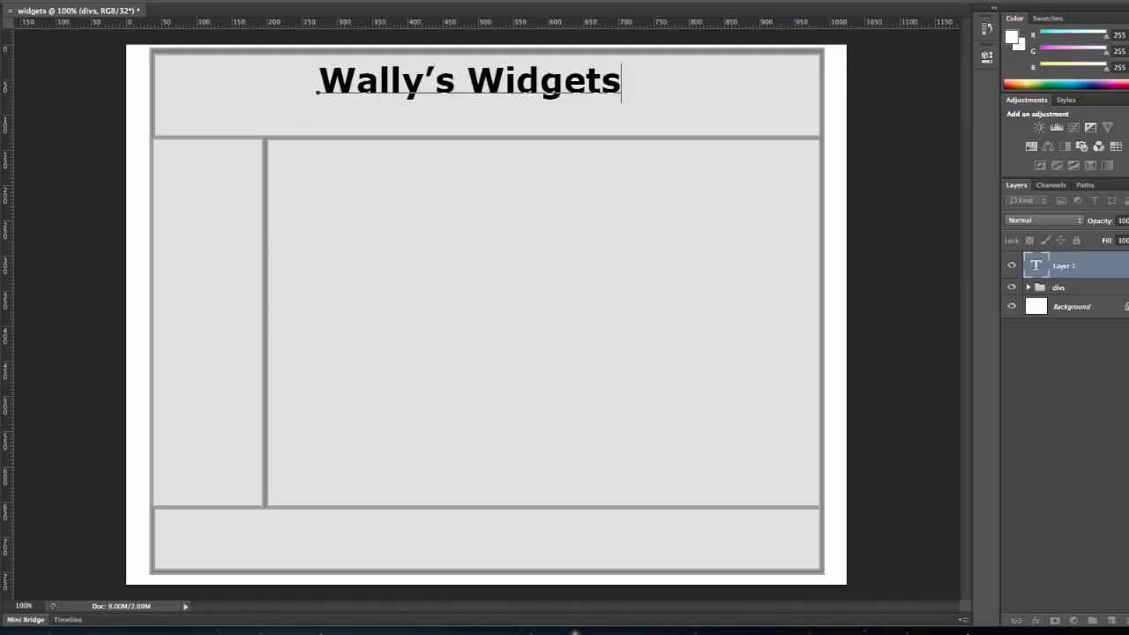
{"action": "key", "text": "ctrl+Return"}
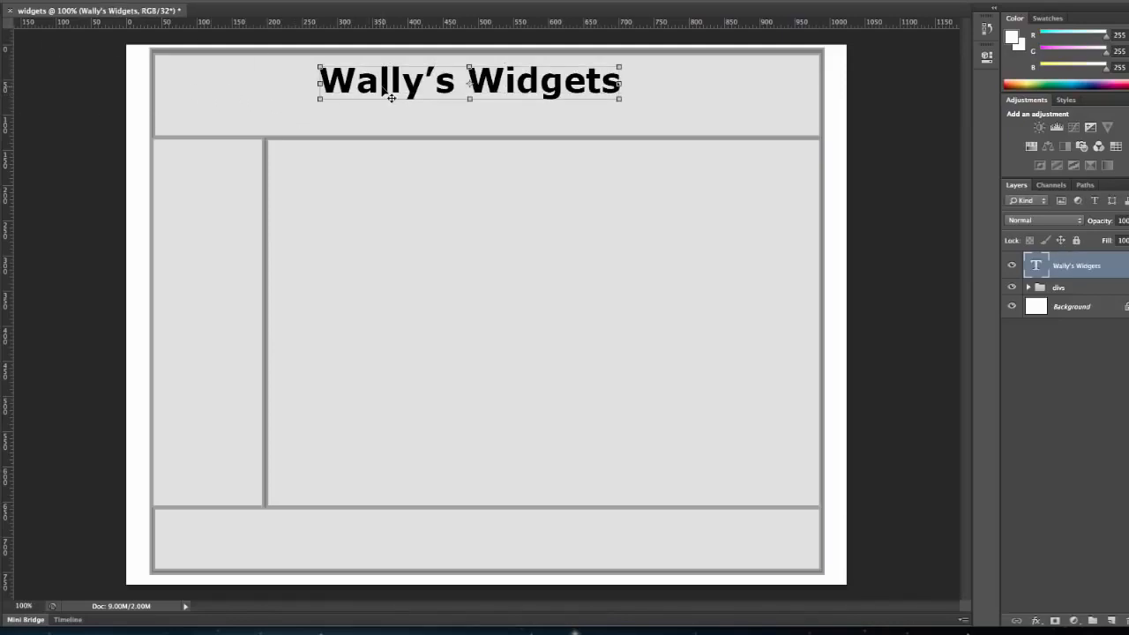
{"action": "left_click_drag", "start_coordinate": [387, 91], "coordinate": [420, 89]}
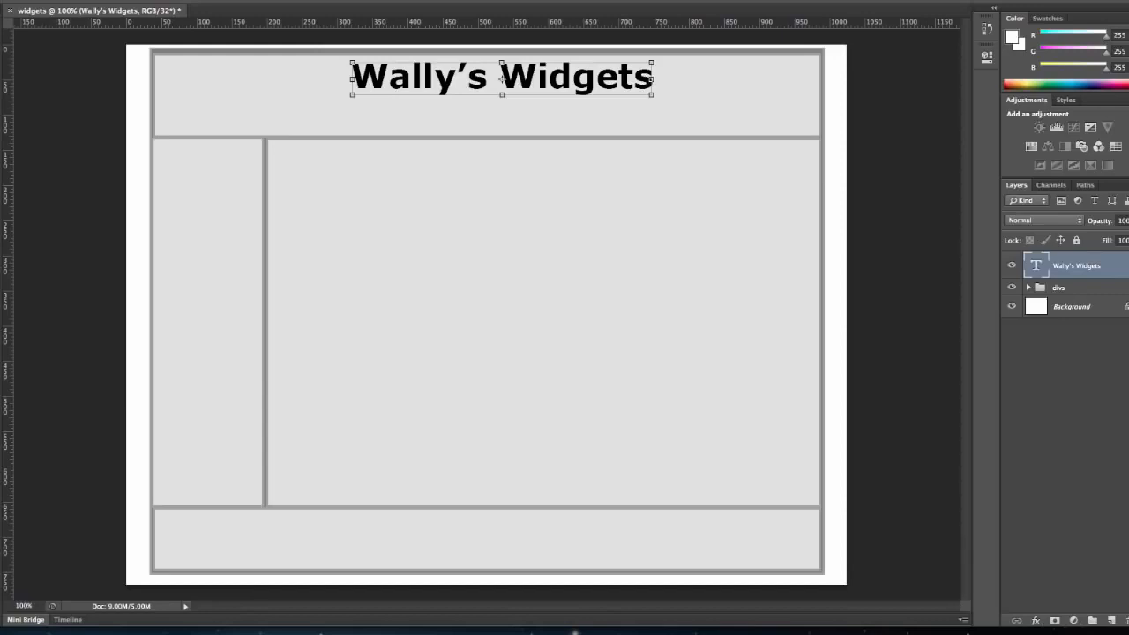
Draw a rounded rectangle button about 120 px wide and 25 px high along the header's lower edge, below the title.
{"action": "left_click", "coordinate": [0, 344]}
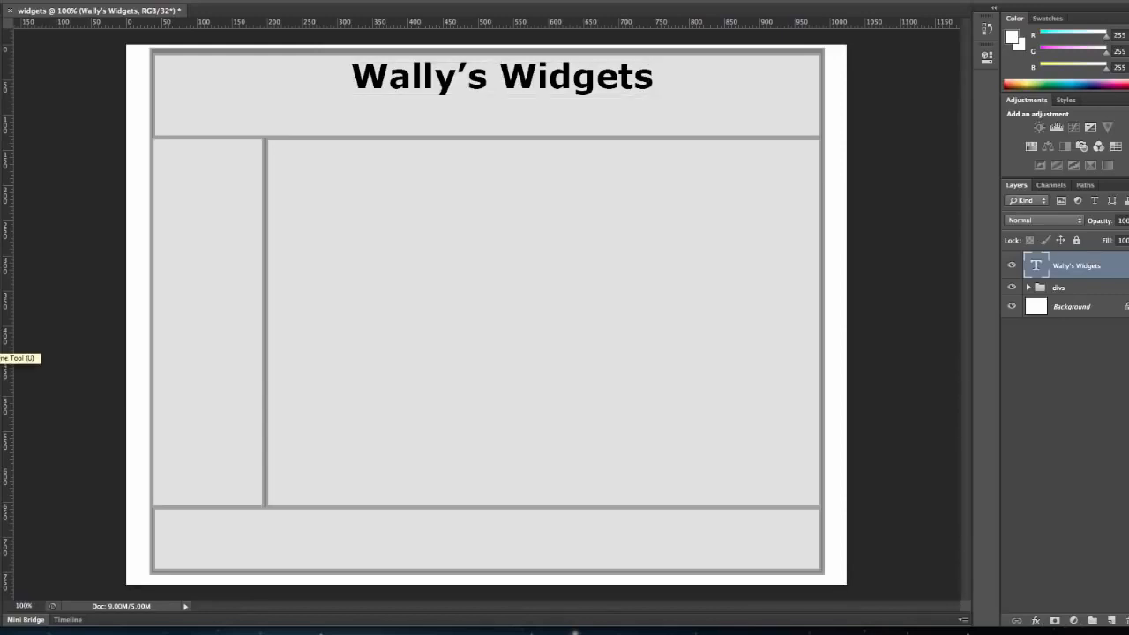
{"action": "left_click_drag", "start_coordinate": [0, 344], "coordinate": [23, 343]}
{"action": "left_click", "coordinate": [1, 358]}
{"action": "left_click", "coordinate": [30, 356]}
{"action": "left_click_drag", "start_coordinate": [274, 116], "coordinate": [358, 134]}
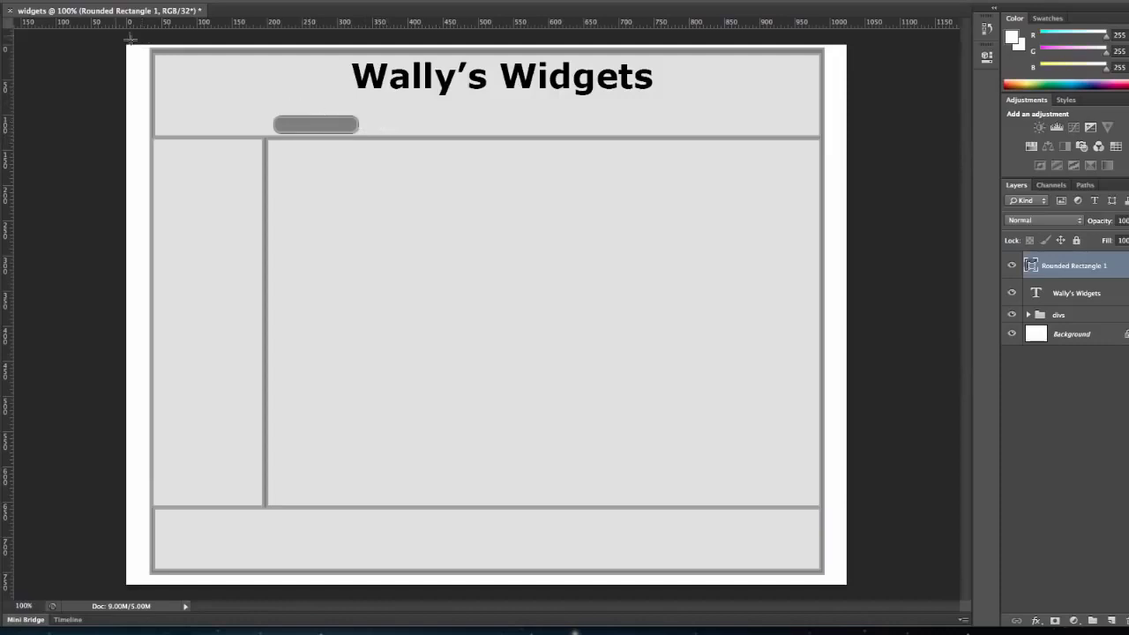
Duplicate the rounded rectangle twice and place the copies side by side in a row to the right of the original.
{"action": "left_click", "coordinate": [1, 41]}
{"action": "key", "text": "ctrl+j"}
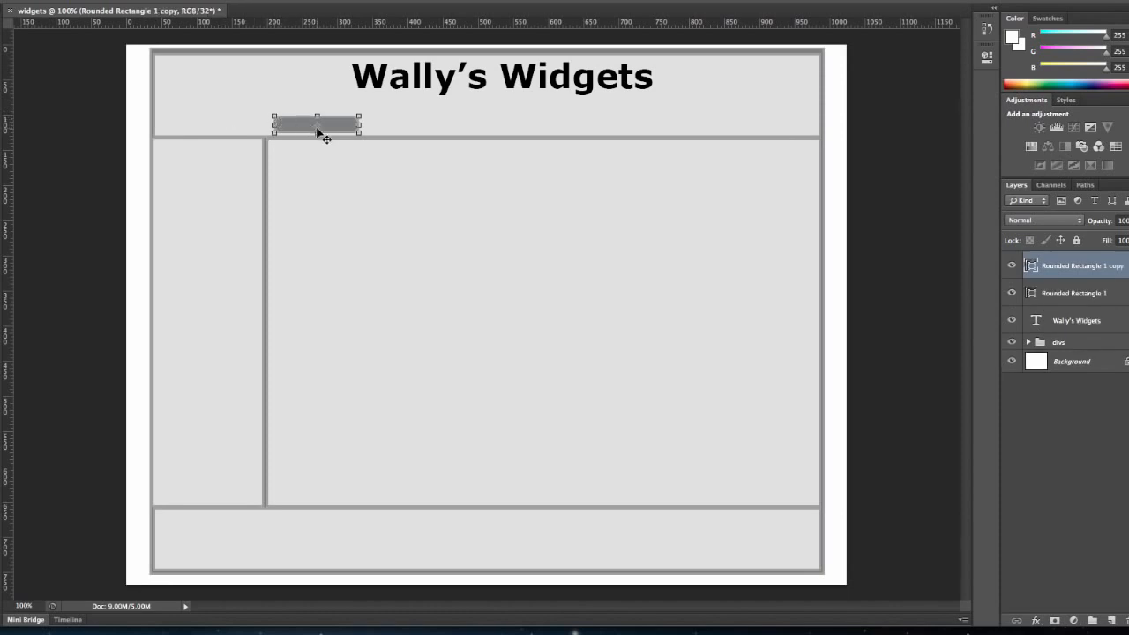
{"action": "left_click_drag", "start_coordinate": [318, 131], "coordinate": [403, 134]}
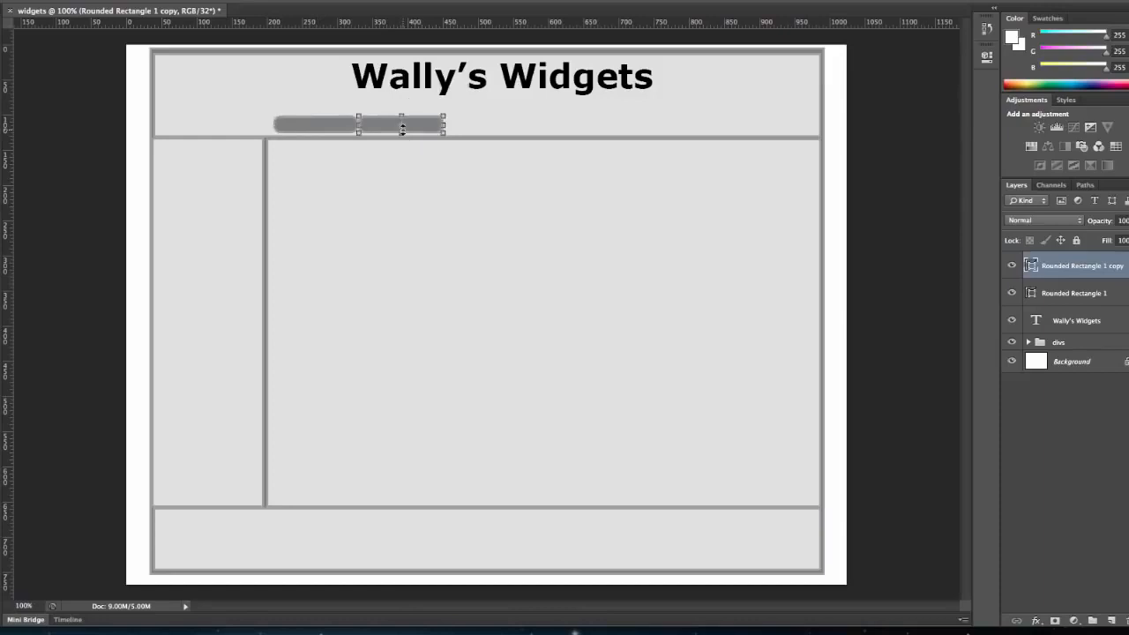
{"action": "key", "text": "ctrl+j"}
{"action": "left_click_drag", "start_coordinate": [422, 133], "coordinate": [503, 127]}
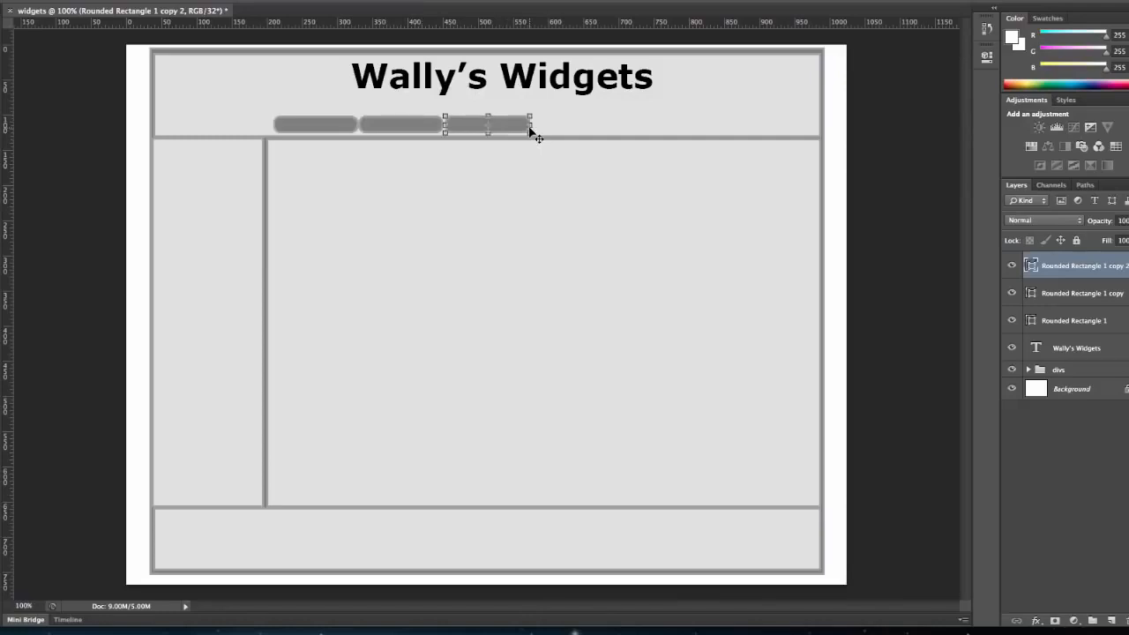
Duplicate the third rounded rectangle and move the copy along the same row to near the header's right edge.
{"action": "key", "text": "alt+Right"}
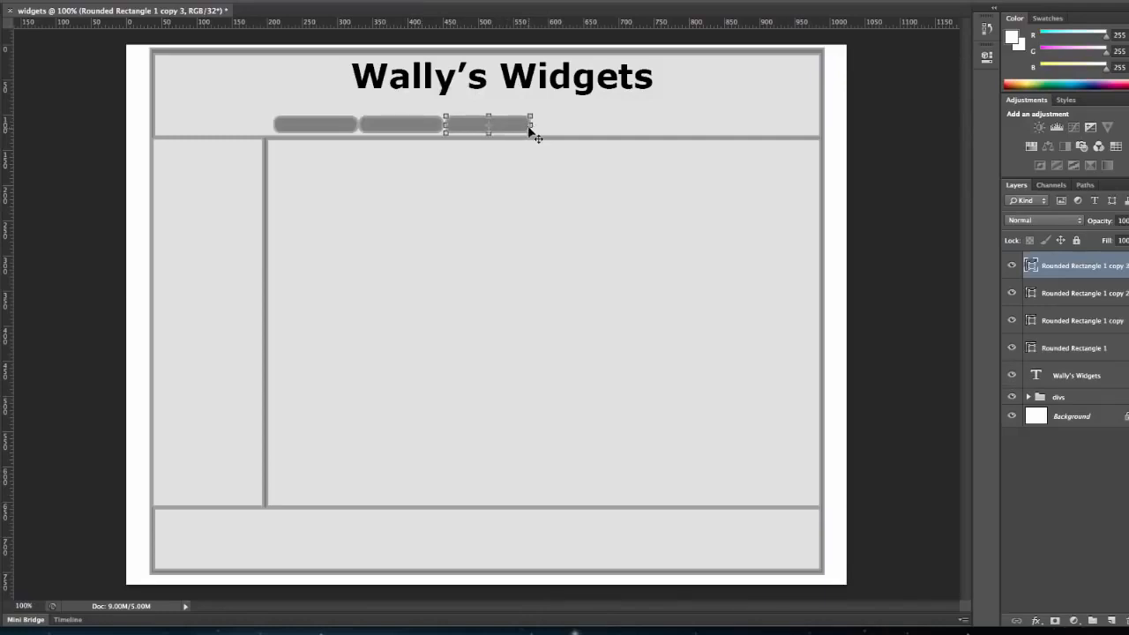
{"action": "left_click_drag", "start_coordinate": [517, 130], "coordinate": [737, 130]}
{"action": "key", "text": "shift+Right"}
{"action": "key", "text": "shift+Right"}
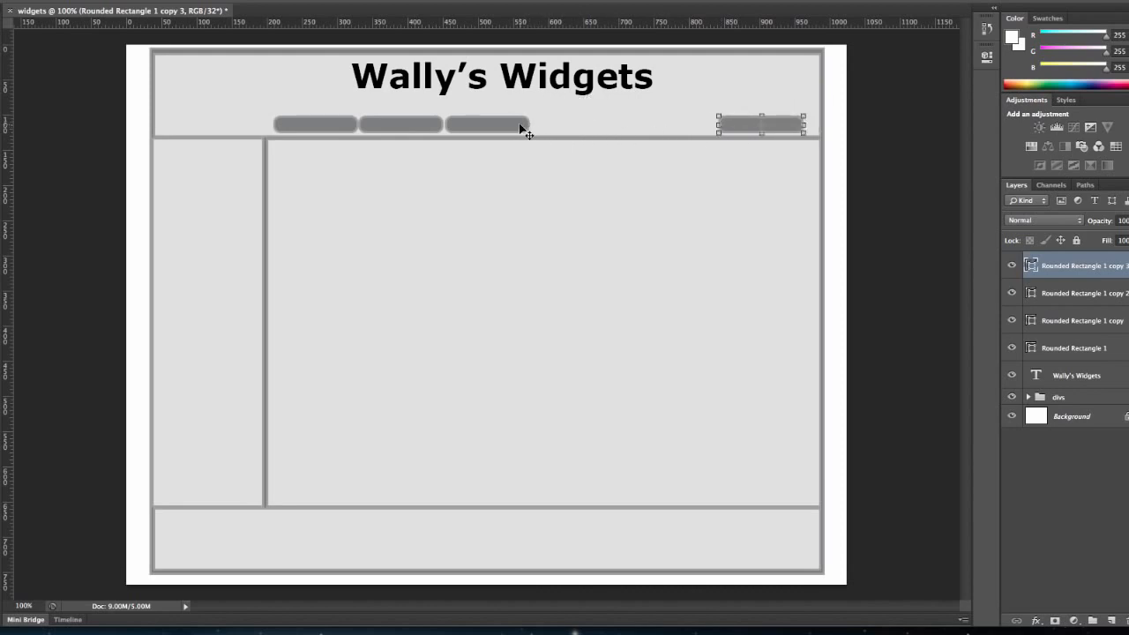
Move the other three rounded rectangles right along the row, leaving even gaps between all four buttons.
{"action": "left_click", "coordinate": [1074, 304]}
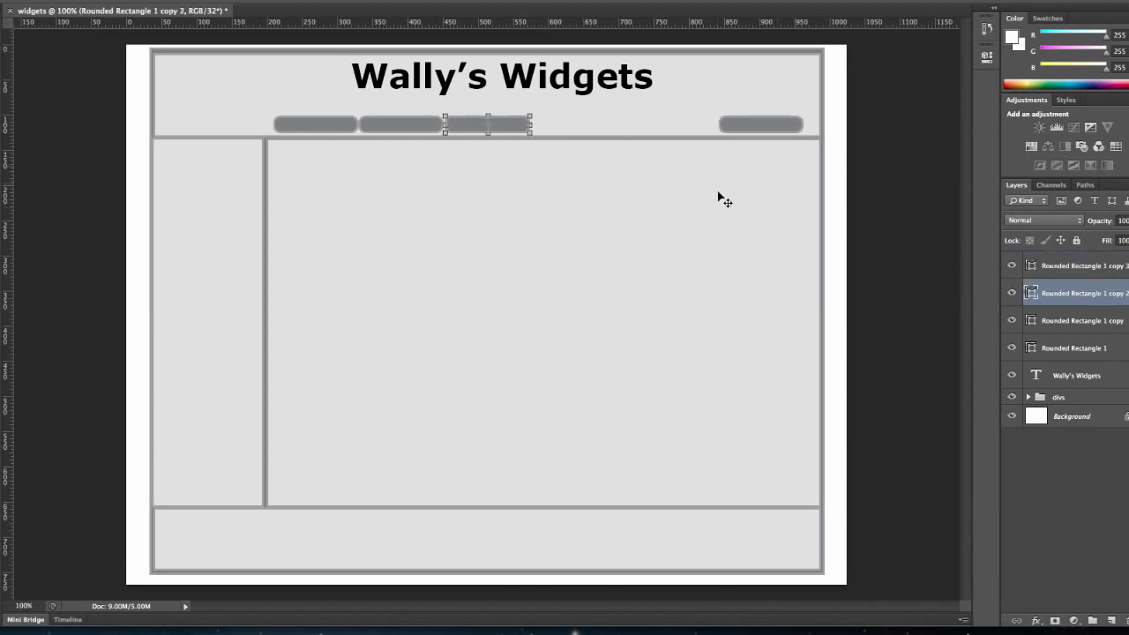
{"action": "left_click_drag", "start_coordinate": [520, 131], "coordinate": [687, 127]}
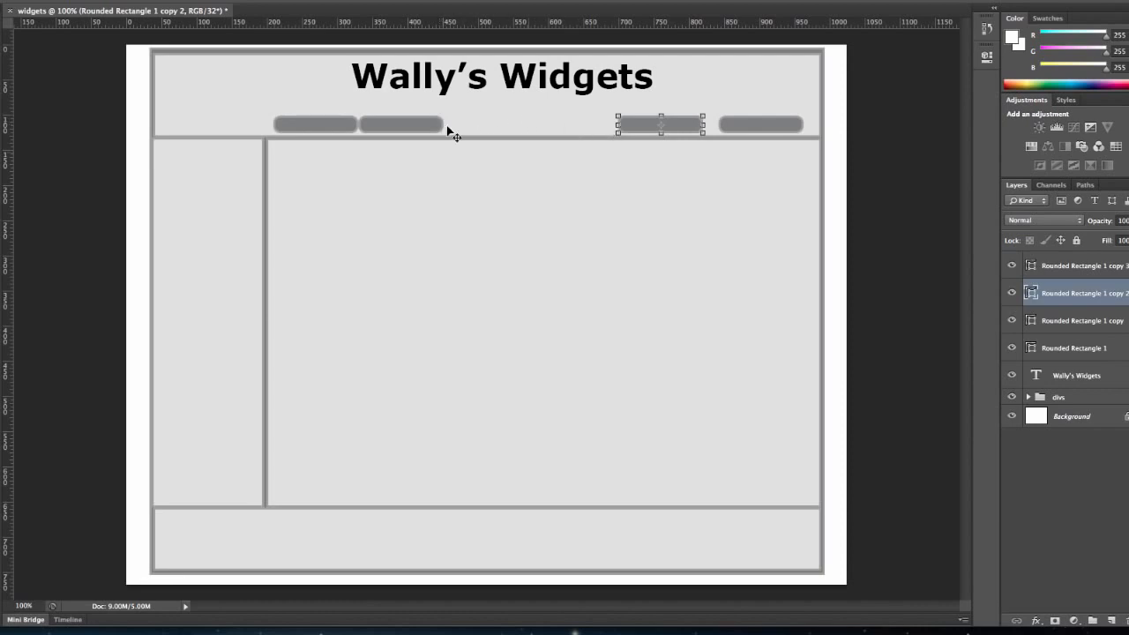
{"action": "left_click", "coordinate": [1091, 322]}
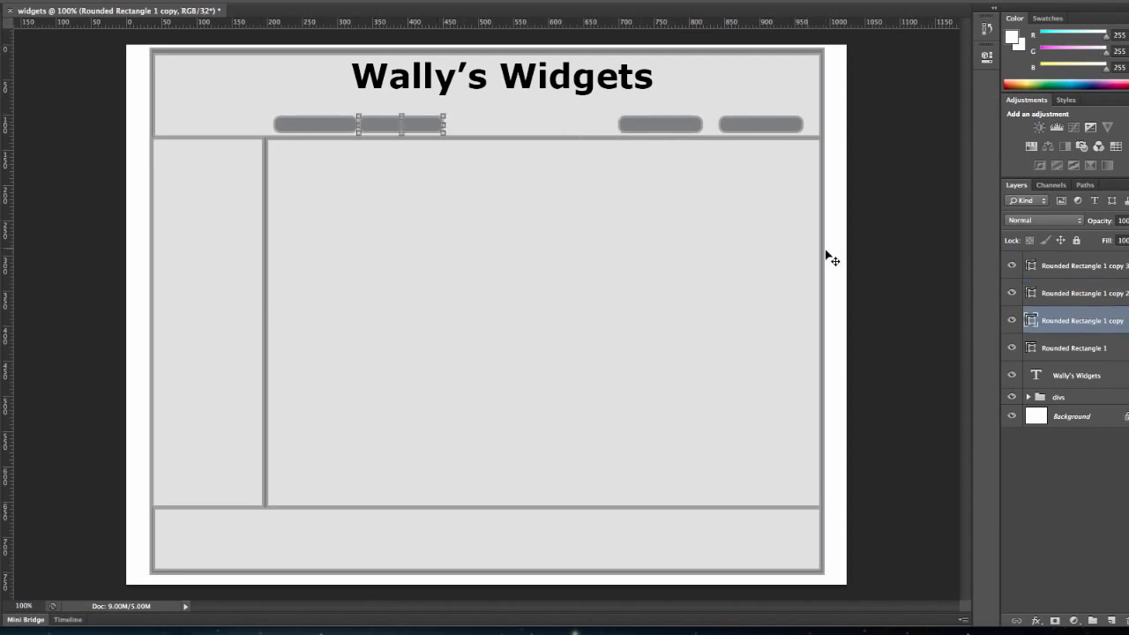
{"action": "left_click_drag", "start_coordinate": [424, 129], "coordinate": [583, 130]}
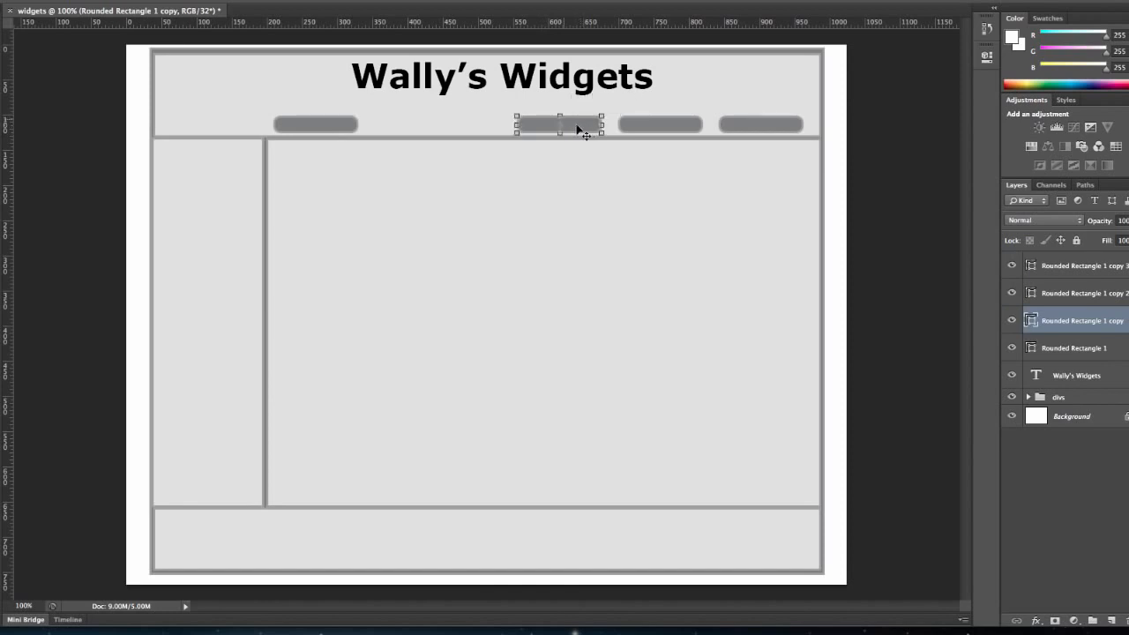
{"action": "mouse_move", "coordinate": [350, 133]}
{"action": "left_mouse_down"}
{"action": "mouse_move", "coordinate": [366, 133]}
{"action": "mouse_move", "coordinate": [351, 131]}
{"action": "left_mouse_up"}
{"action": "left_click", "coordinate": [1083, 348]}
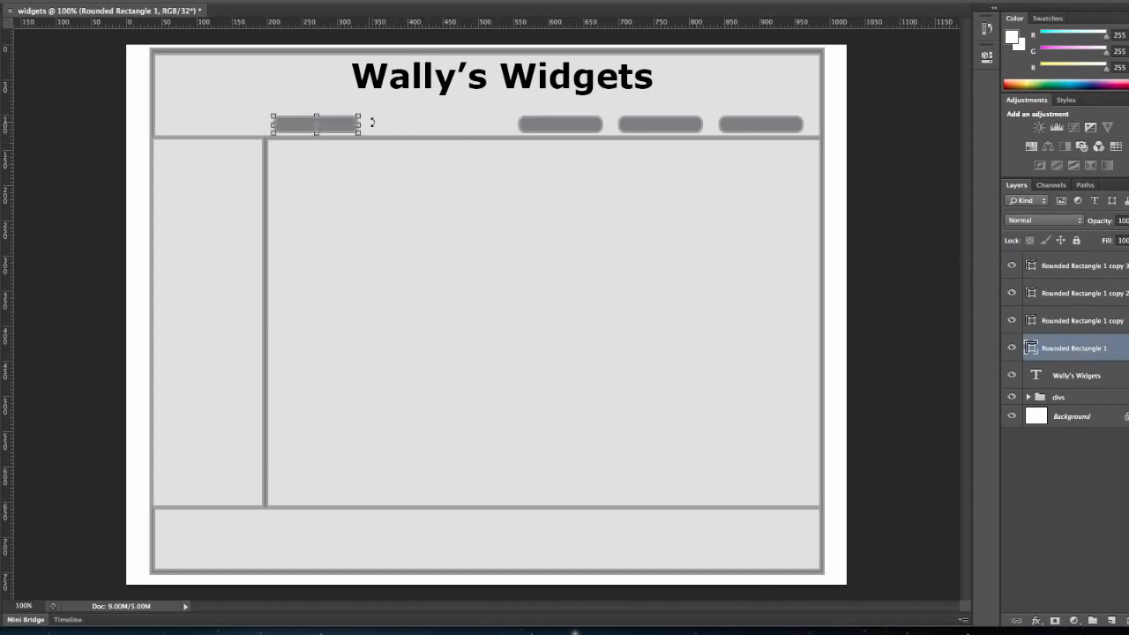
{"action": "left_click_drag", "start_coordinate": [350, 129], "coordinate": [495, 125]}
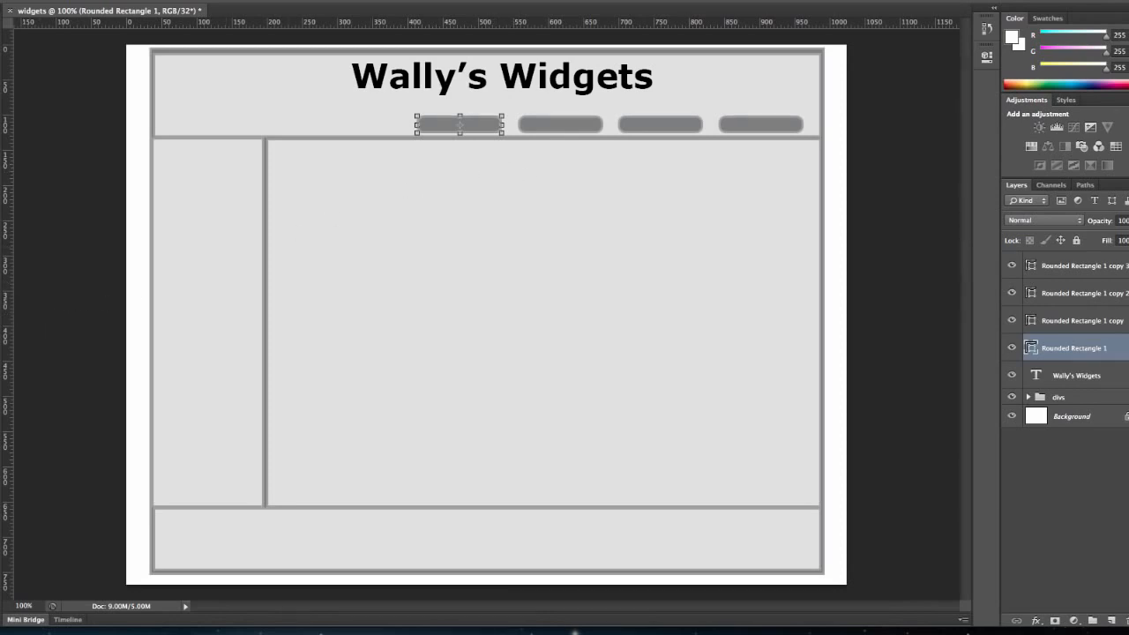
{"action": "key", "text": "Return"}
Add a 12 pt "Home" label centred on the leftmost button and stretch it to about 130% of its height.
{"action": "left_click", "coordinate": [251, 1]}
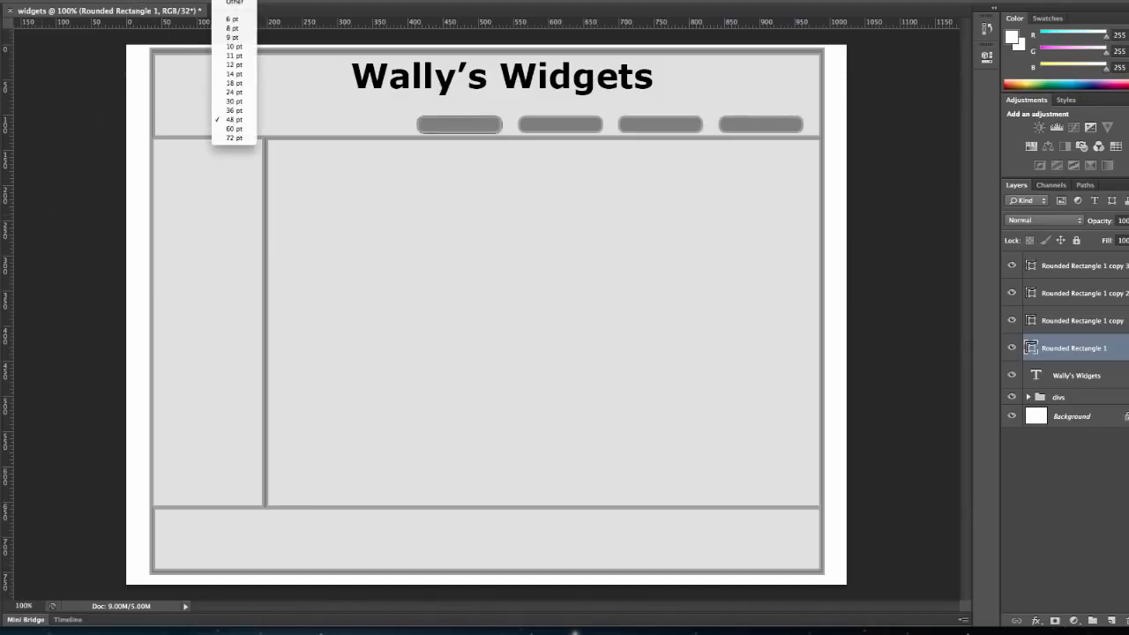
{"action": "left_click", "coordinate": [248, 66]}
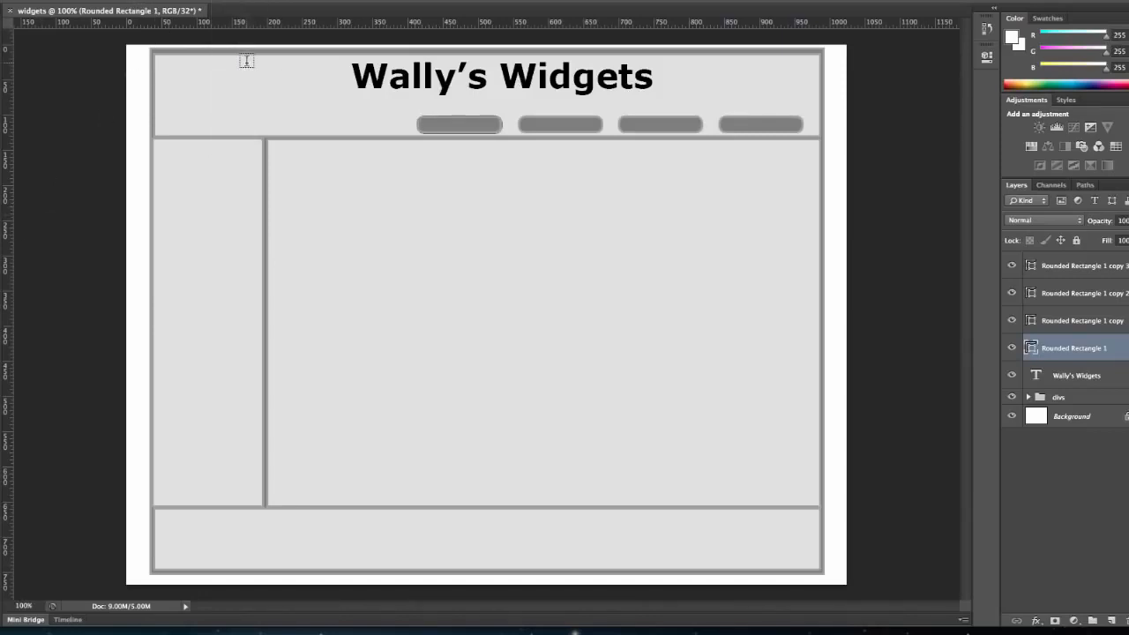
{"action": "left_click", "coordinate": [439, 124]}
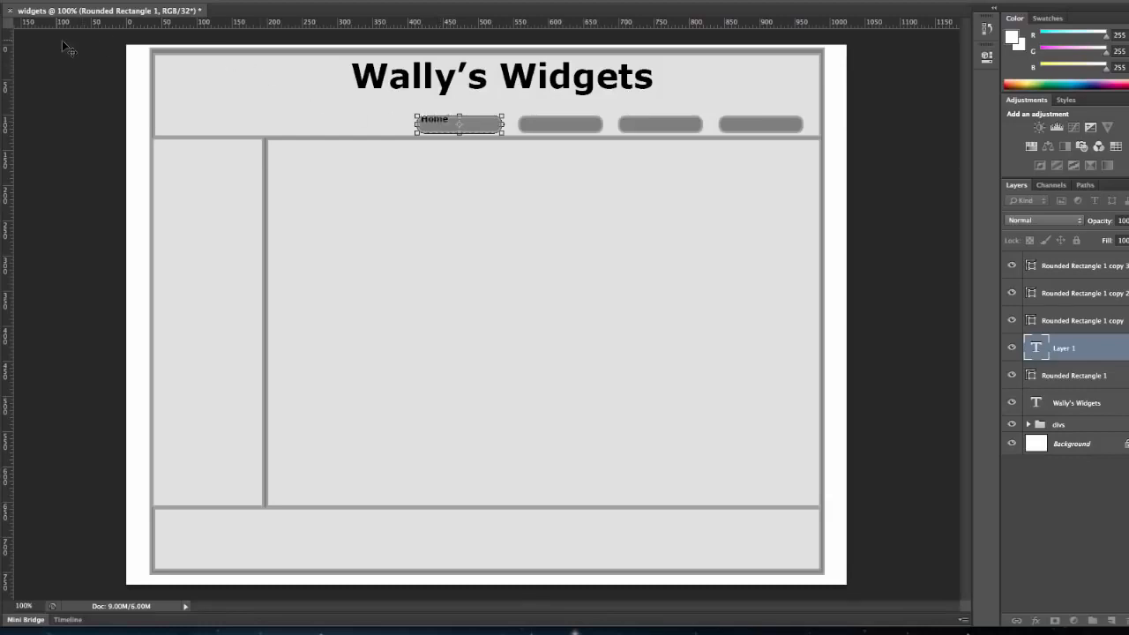
{"action": "left_click", "coordinate": [2, 25]}
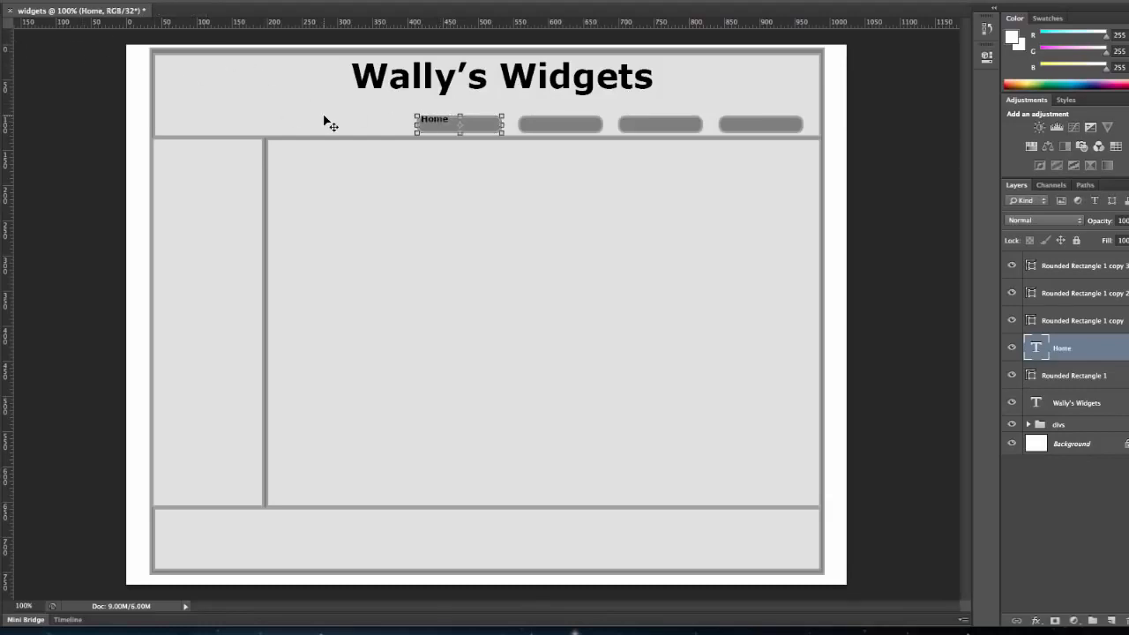
{"action": "left_click_drag", "start_coordinate": [437, 126], "coordinate": [459, 129]}
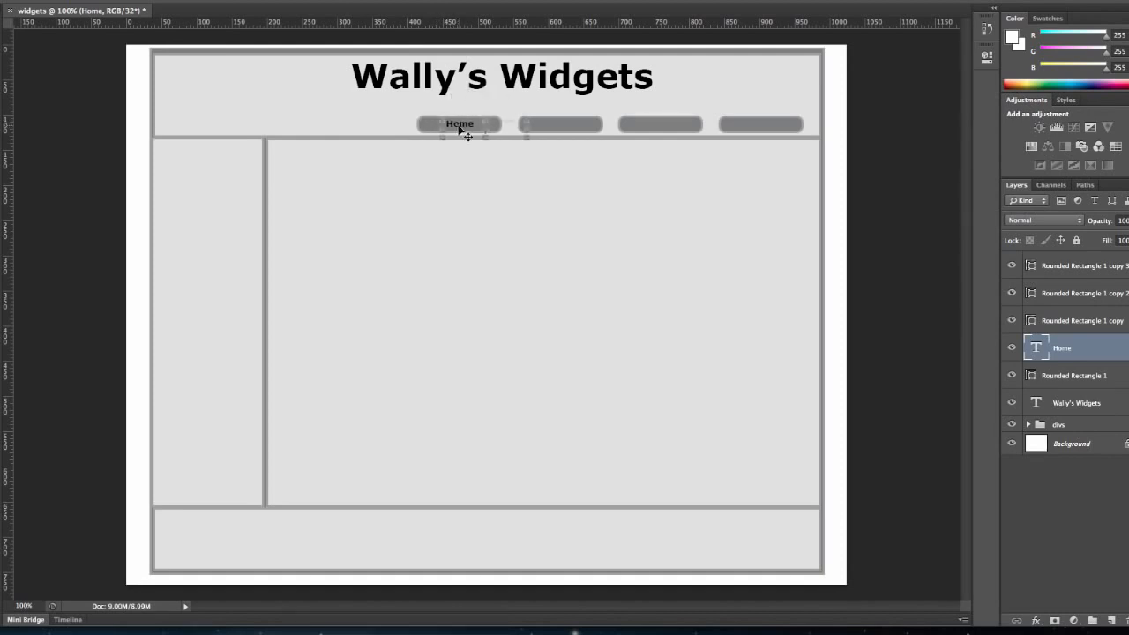
{"action": "mouse_move", "coordinate": [527, 137]}
{"action": "left_mouse_down"}
{"action": "mouse_move", "coordinate": [488, 126]}
{"action": "mouse_move", "coordinate": [527, 142]}
{"action": "left_mouse_up"}
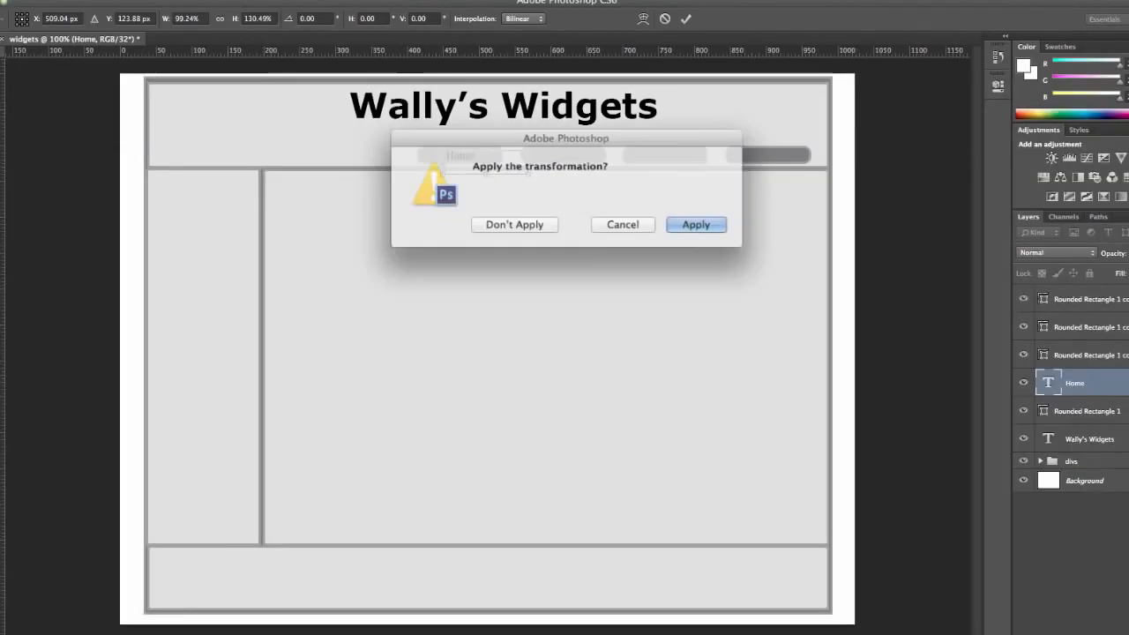
{"action": "left_click", "coordinate": [667, 224]}
Create a text box over the second button and extend it downward past the button's lower edge.
{"action": "left_click_drag", "start_coordinate": [514, 131], "coordinate": [577, 148]}
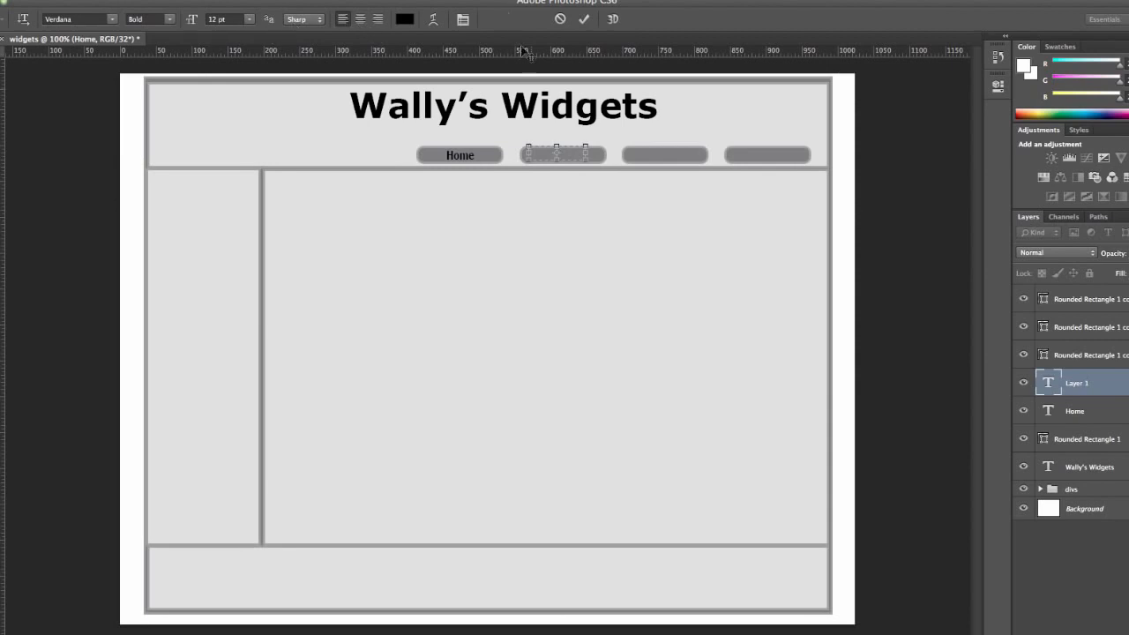
{"action": "left_click_drag", "start_coordinate": [557, 162], "coordinate": [557, 174]}
{"action": "left_click", "coordinate": [404, 19]}
{"action": "left_click", "coordinate": [651, 192]}
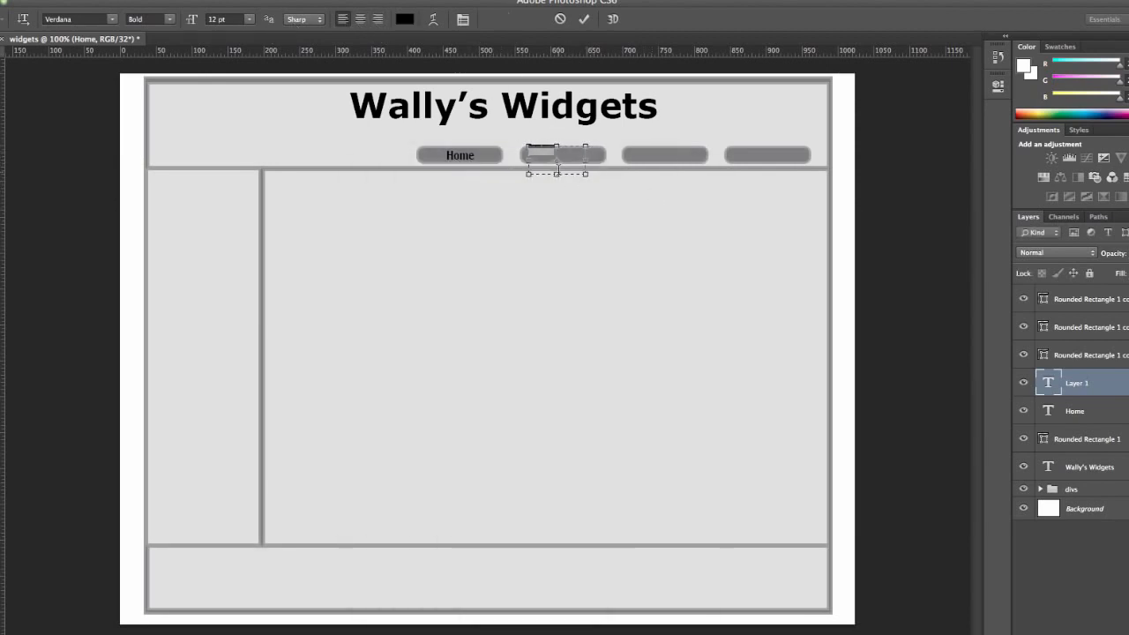
{"action": "left_click", "coordinate": [2, 58]}
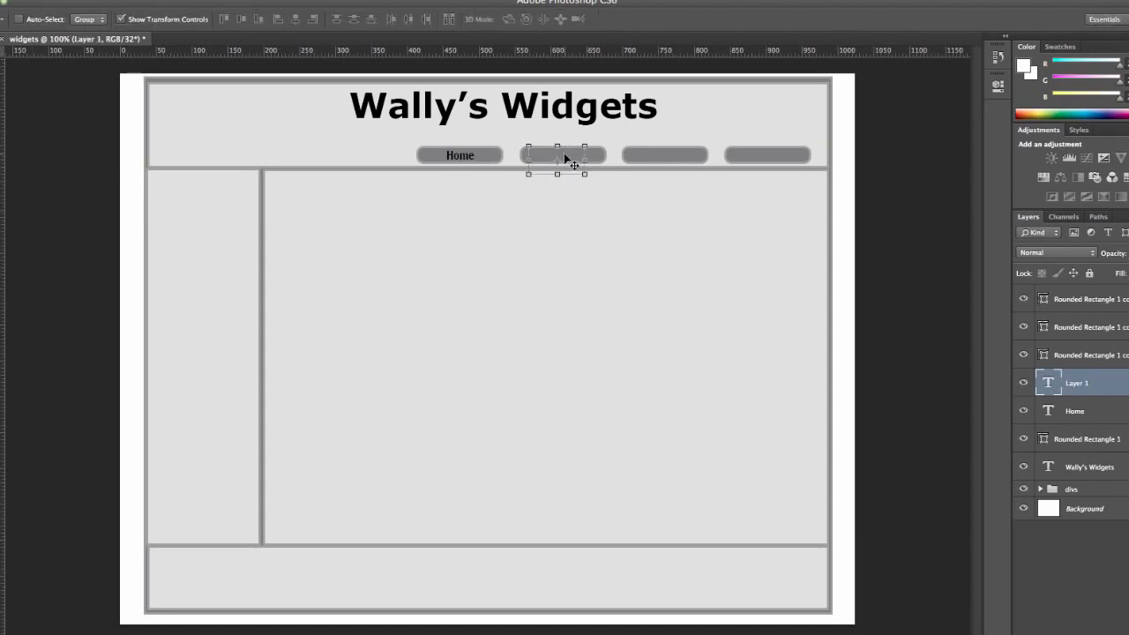
Place another empty 12 pt text layer on the second button, keeping the text colour black.
{"action": "key", "text": "ctrl+t"}
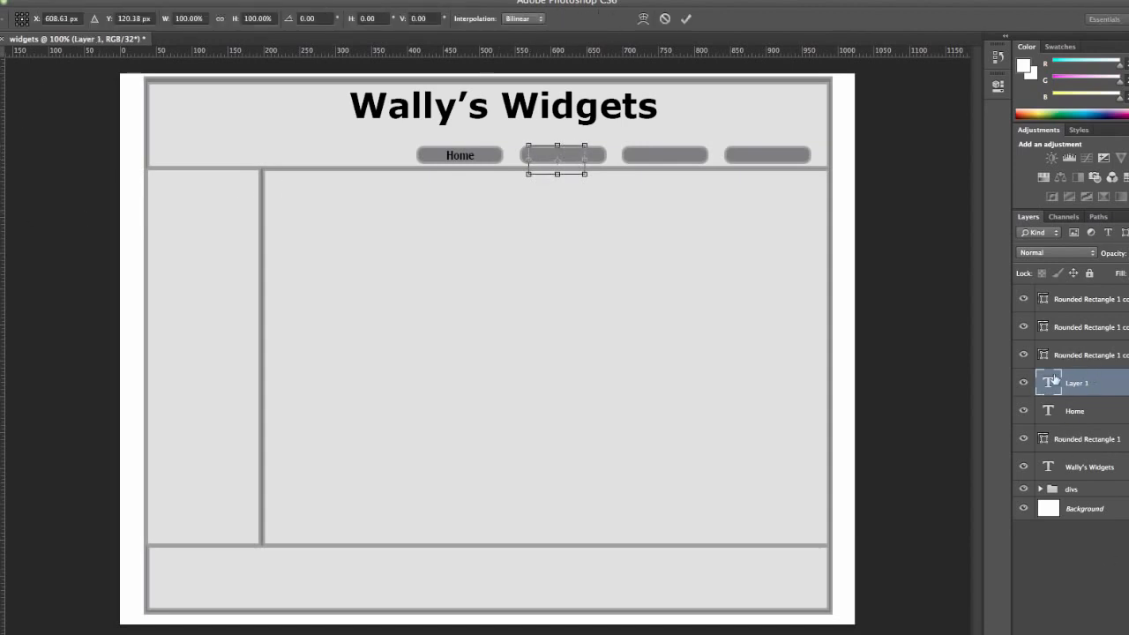
{"action": "key", "text": "Escape"}
{"action": "key", "text": "t"}
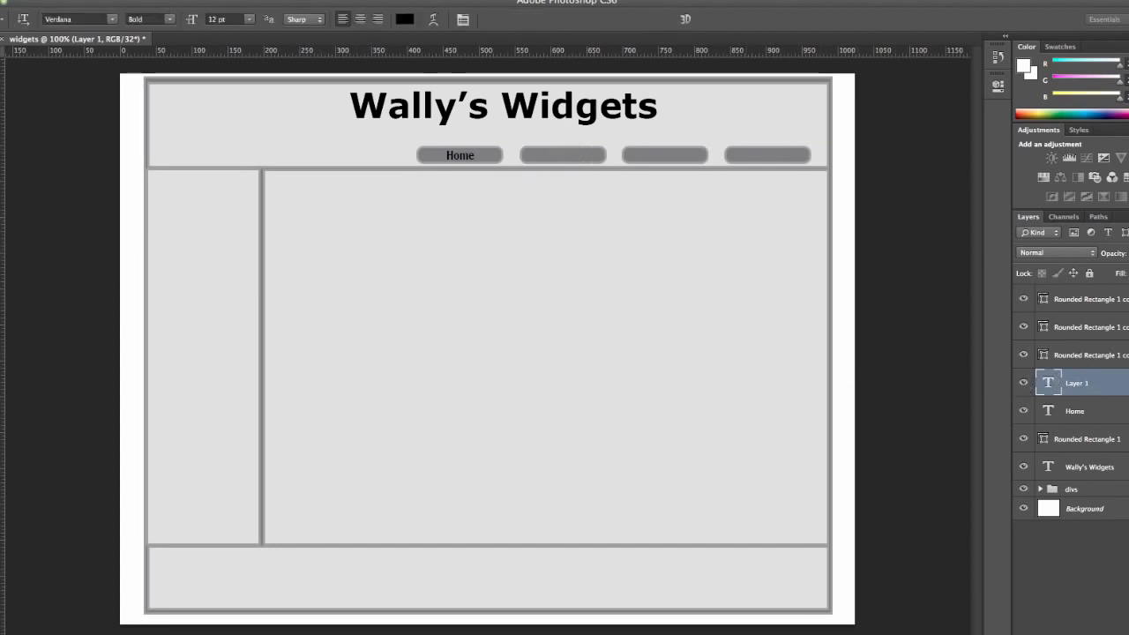
{"action": "left_click", "coordinate": [542, 155]}
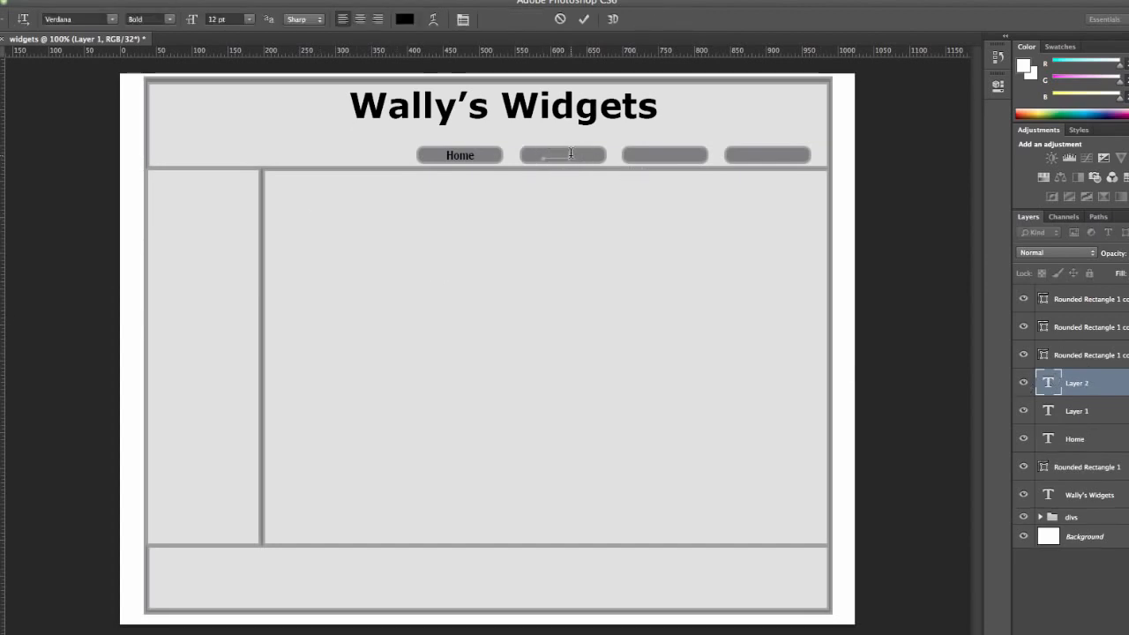
{"action": "left_click", "coordinate": [406, 18]}
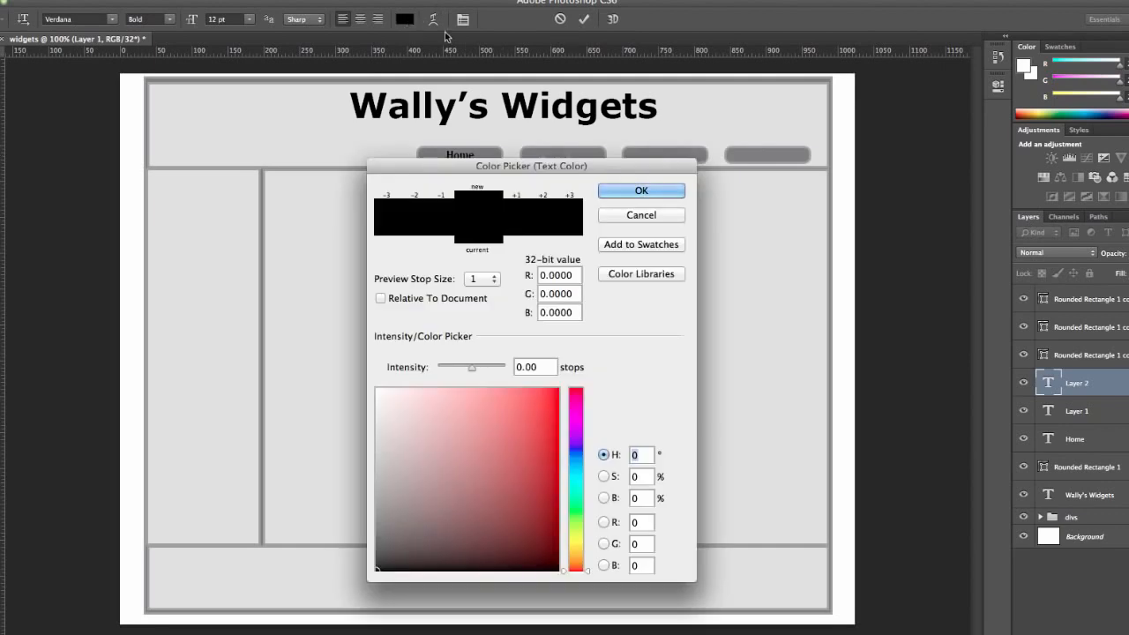
{"action": "left_click", "coordinate": [653, 191]}
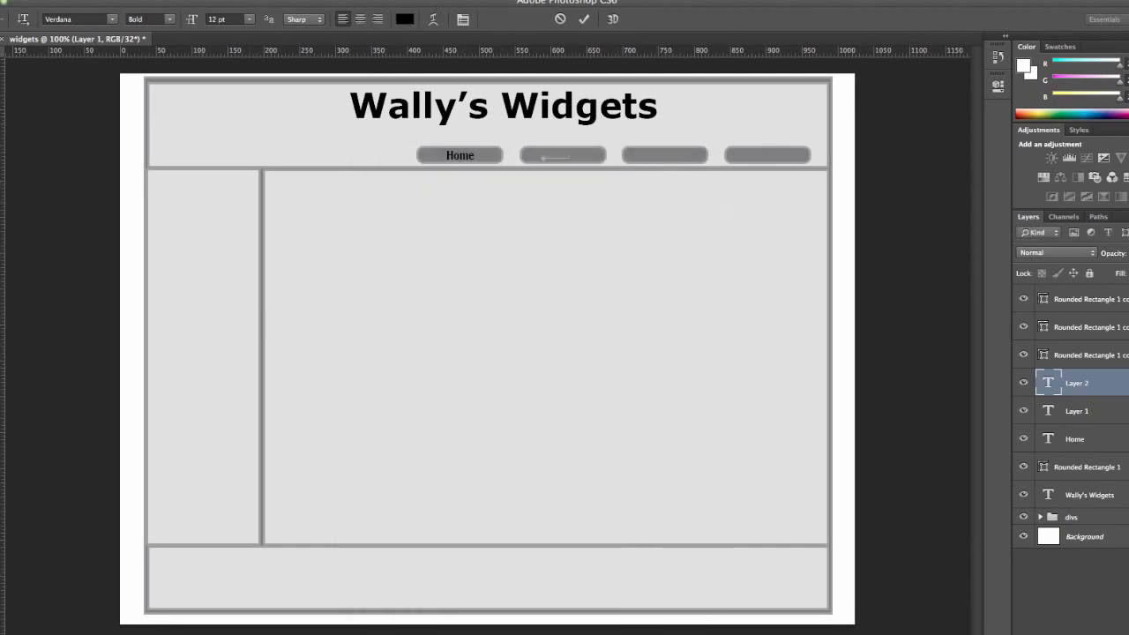
{"action": "left_click", "coordinate": [2, 516]}
{"action": "left_click", "coordinate": [651, 190]}
{"action": "left_click_drag", "start_coordinate": [568, 156], "coordinate": [533, 155]}
{"action": "key", "text": "BackSpace"}
{"action": "left_click", "coordinate": [1022, 386]}
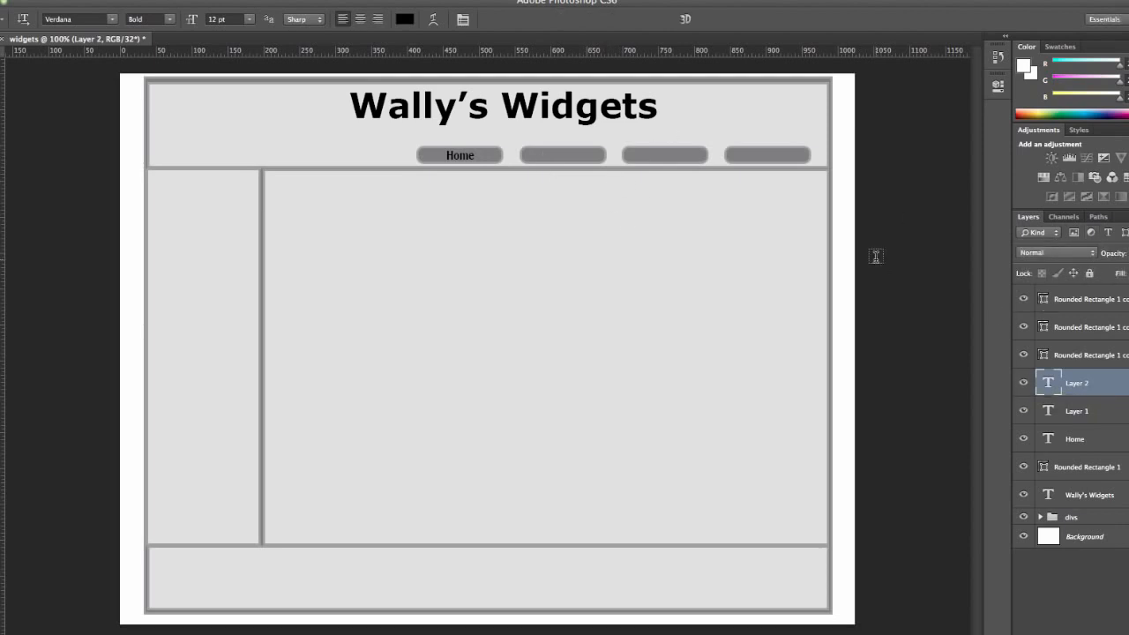
Create a text box over the third button and move all the button text layers above the rounded rectangle layers.
{"action": "left_click_drag", "start_coordinate": [636, 148], "coordinate": [687, 159]}
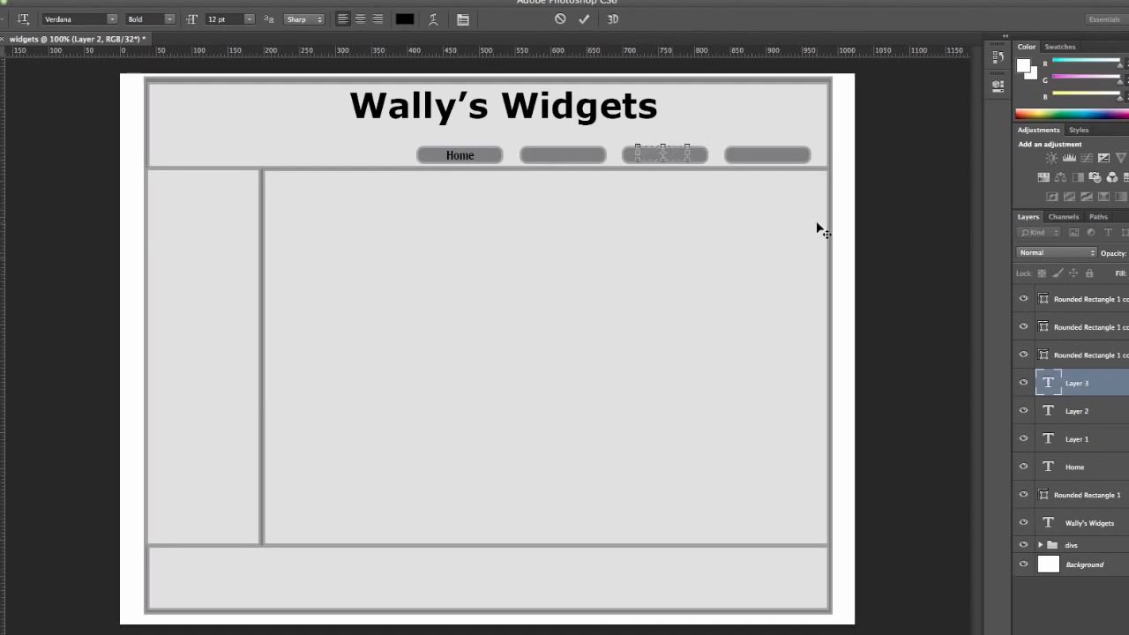
{"action": "left_click_drag", "start_coordinate": [1077, 383], "coordinate": [1081, 327]}
{"action": "left_click_drag", "start_coordinate": [1084, 434], "coordinate": [1088, 350]}
{"action": "left_click_drag", "start_coordinate": [1082, 463], "coordinate": [1081, 380]}
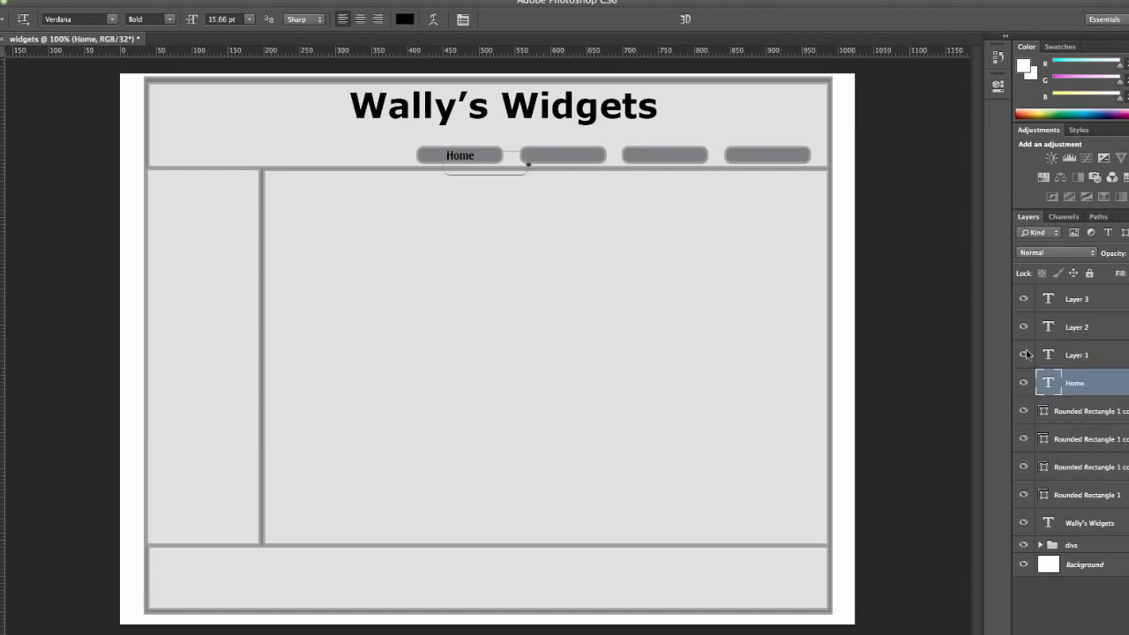
Enter "Sales" in the second button's original text box and move the label to the middle of that button.
{"action": "double_click", "coordinate": [1054, 351]}
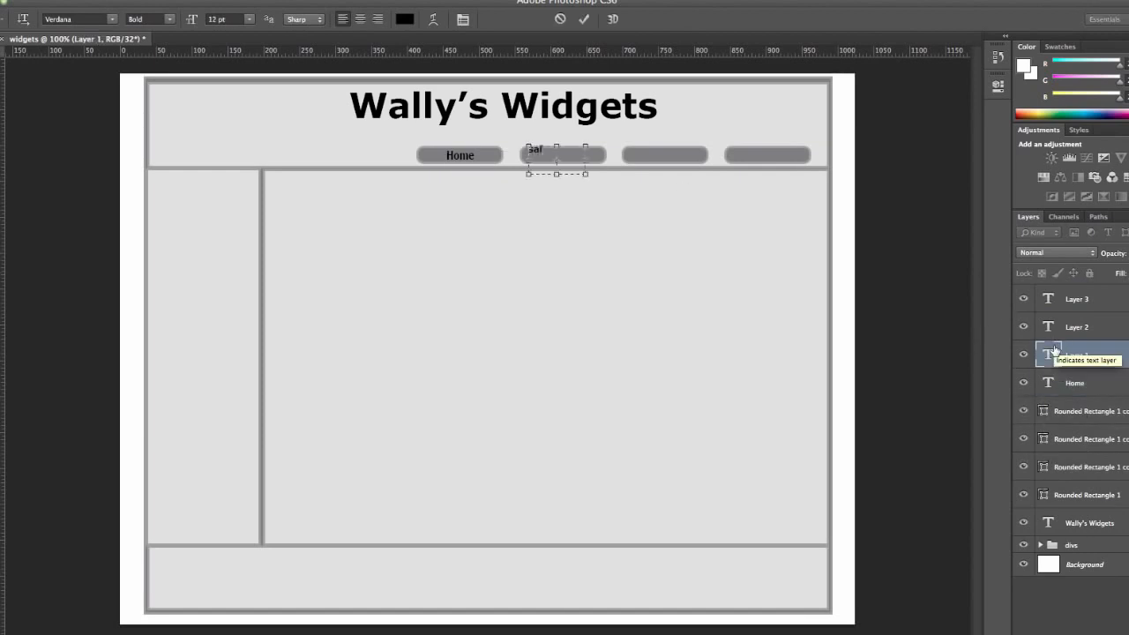
{"action": "type", "text": "Sales"}
{"action": "left_click", "coordinate": [2, 64]}
{"action": "left_click", "coordinate": [585, 174]}
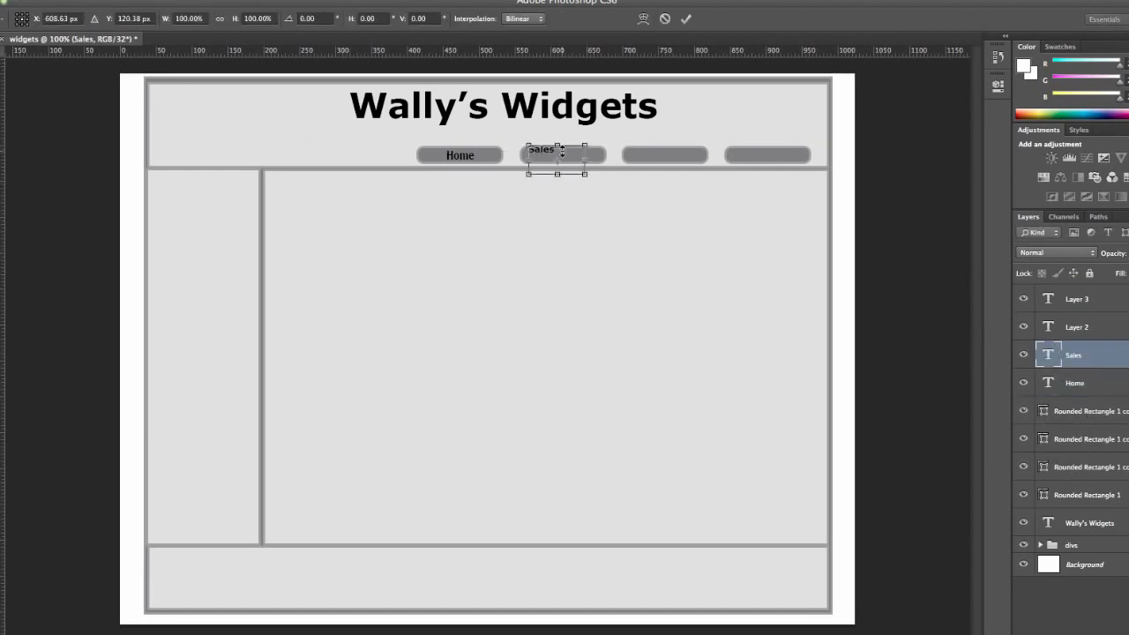
{"action": "left_click_drag", "start_coordinate": [560, 153], "coordinate": [573, 167]}
{"action": "key", "text": "t"}
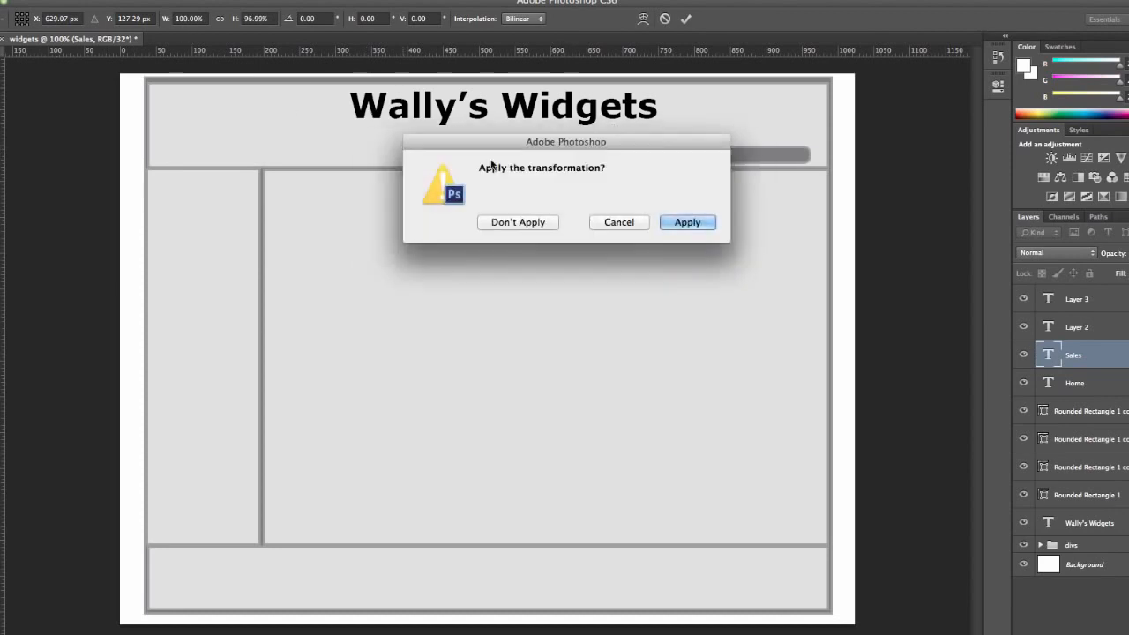
Enter "Contact" in the uppermost text layer and move the label onto the fourth button.
{"action": "type", "text": "Con"}
{"action": "type", "text": "tact"}
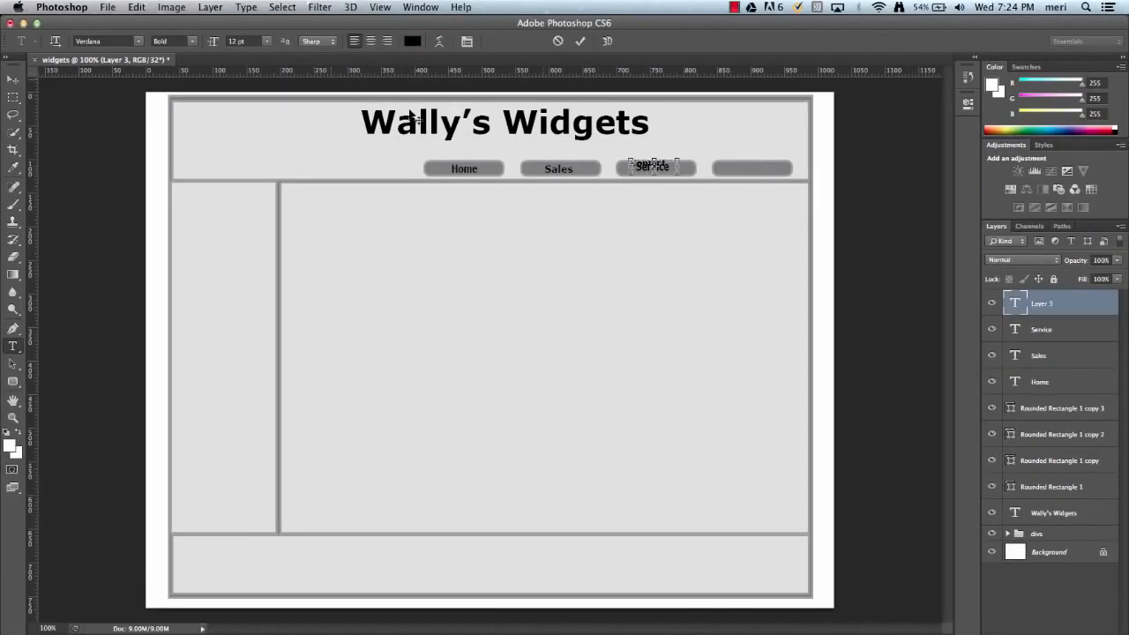
{"action": "left_click", "coordinate": [13, 79]}
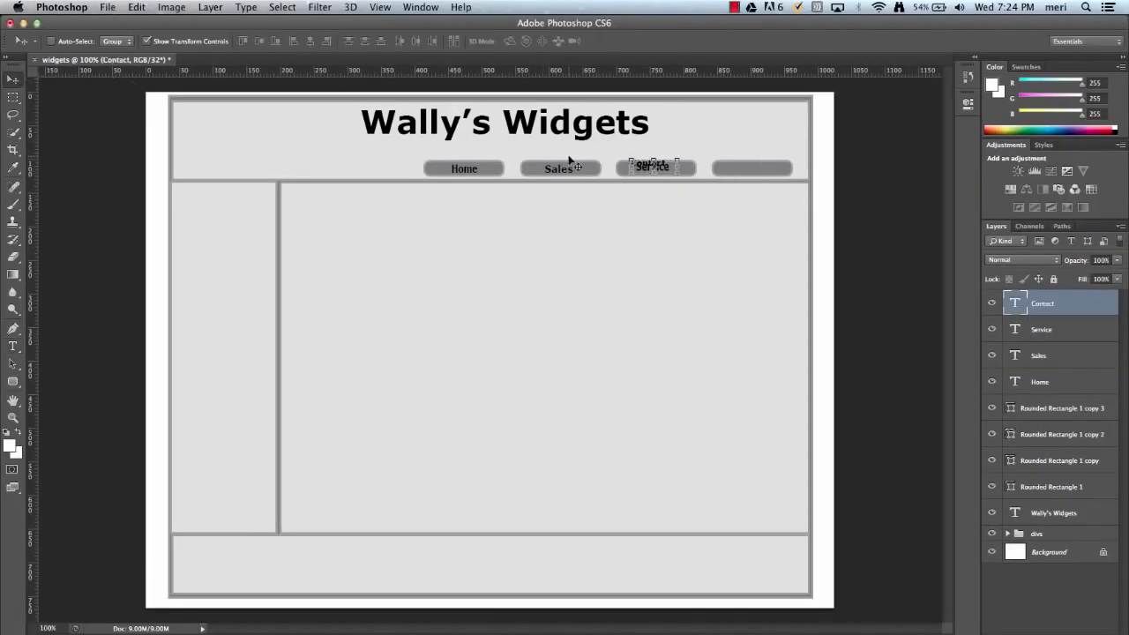
{"action": "left_click_drag", "start_coordinate": [660, 165], "coordinate": [756, 171]}
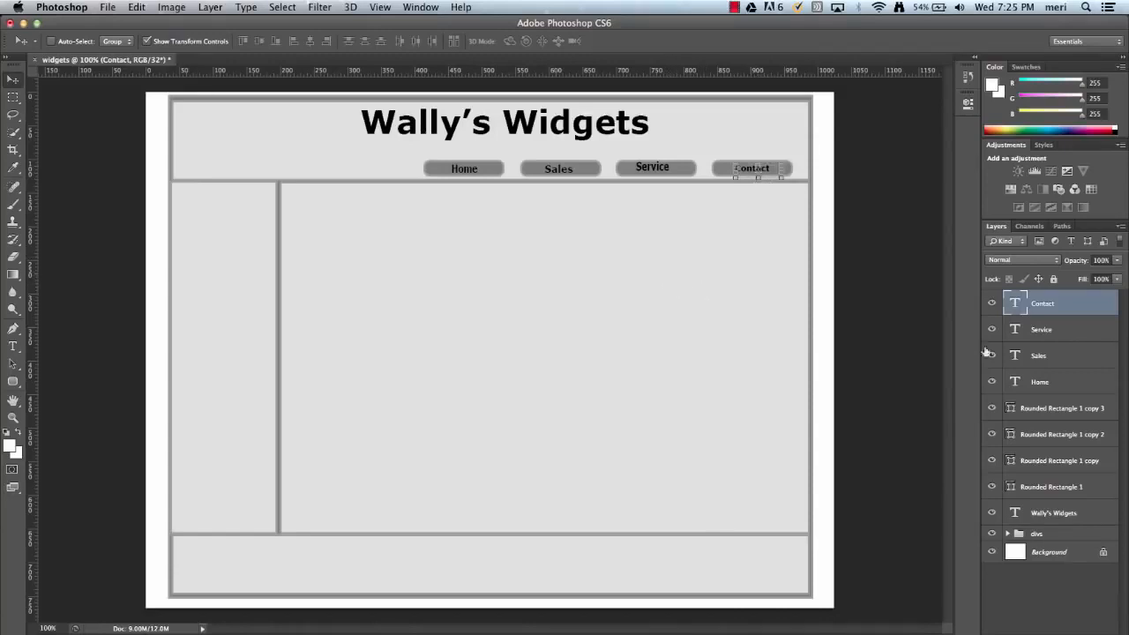
Lock the Contact, Service, Sales and Home text layers.
{"action": "left_click", "coordinate": [1053, 278]}
{"action": "left_click", "coordinate": [1097, 324]}
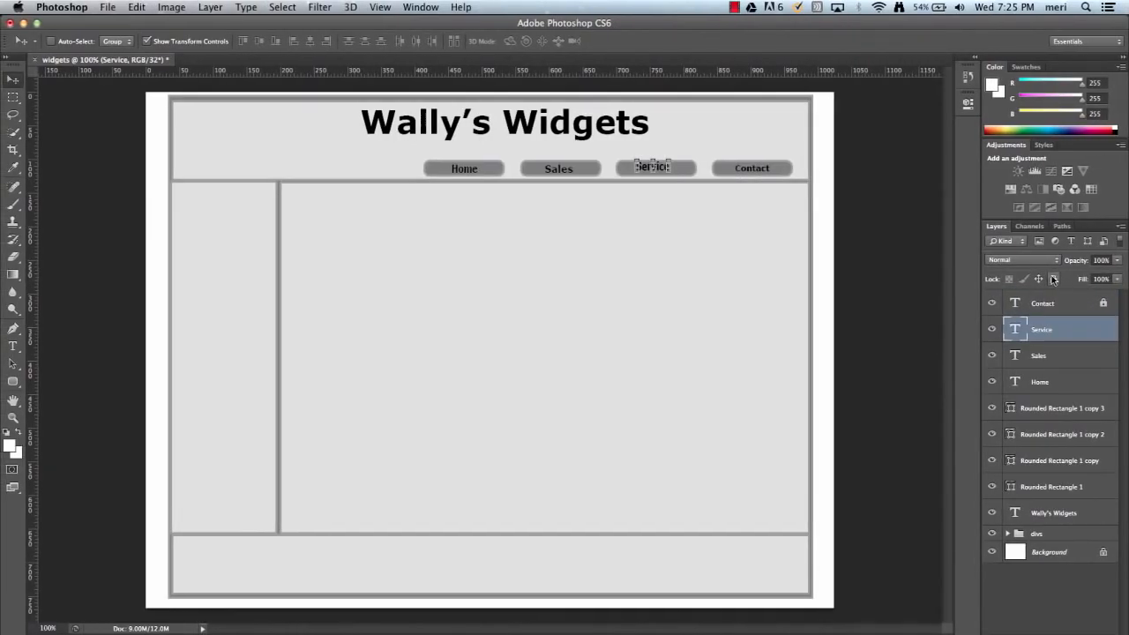
{"action": "left_click", "coordinate": [1053, 279]}
{"action": "left_click", "coordinate": [1095, 361]}
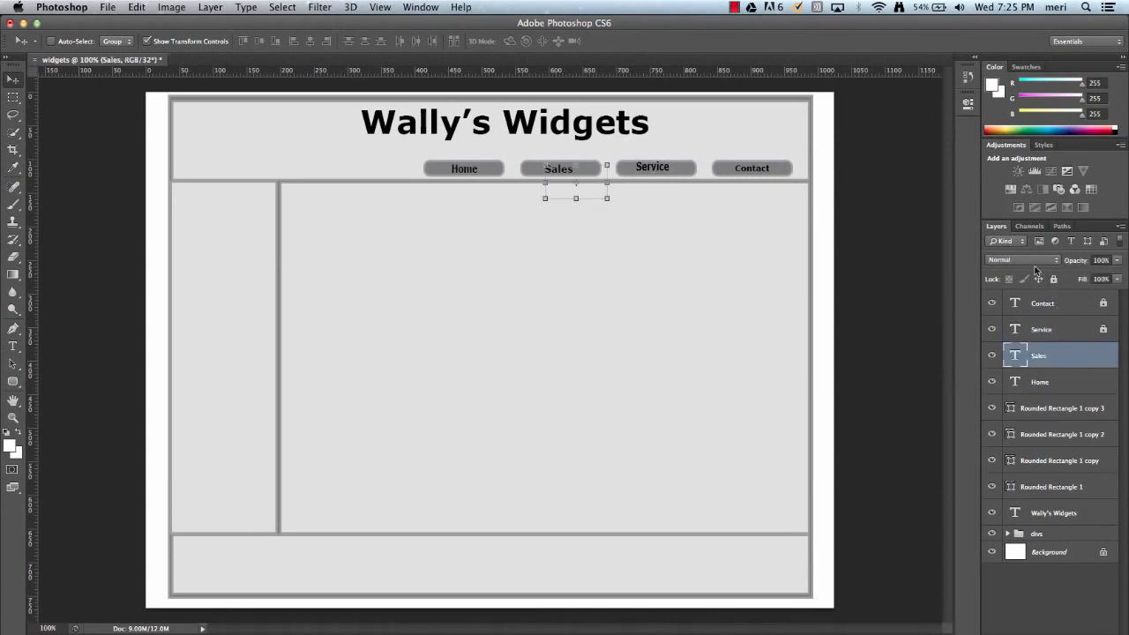
{"action": "left_click", "coordinate": [1052, 279]}
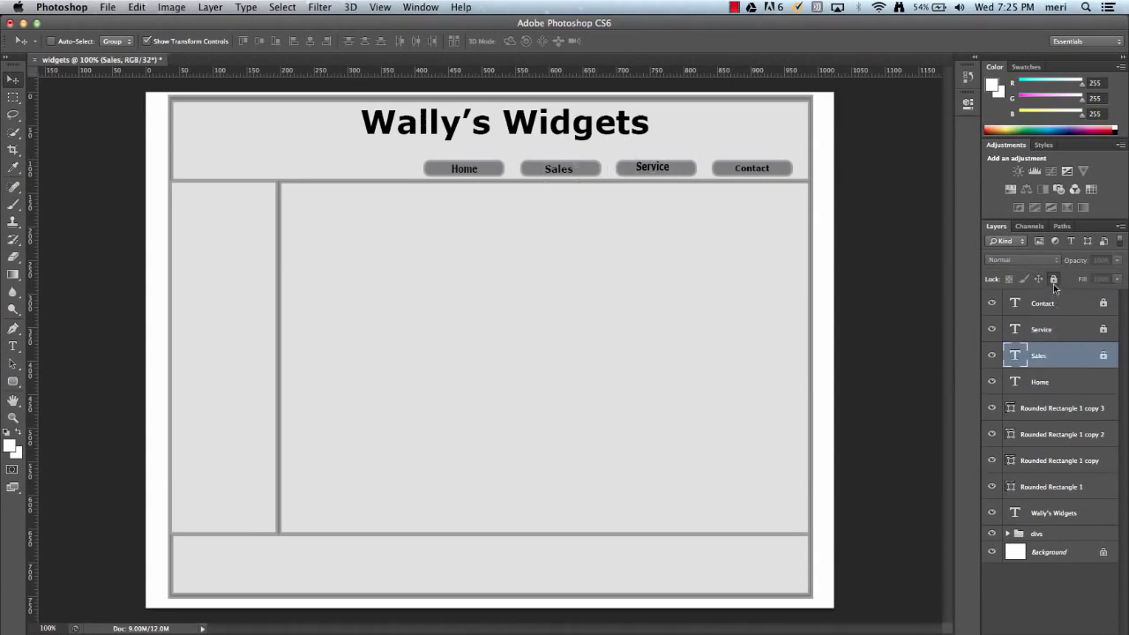
{"action": "left_click", "coordinate": [1109, 380]}
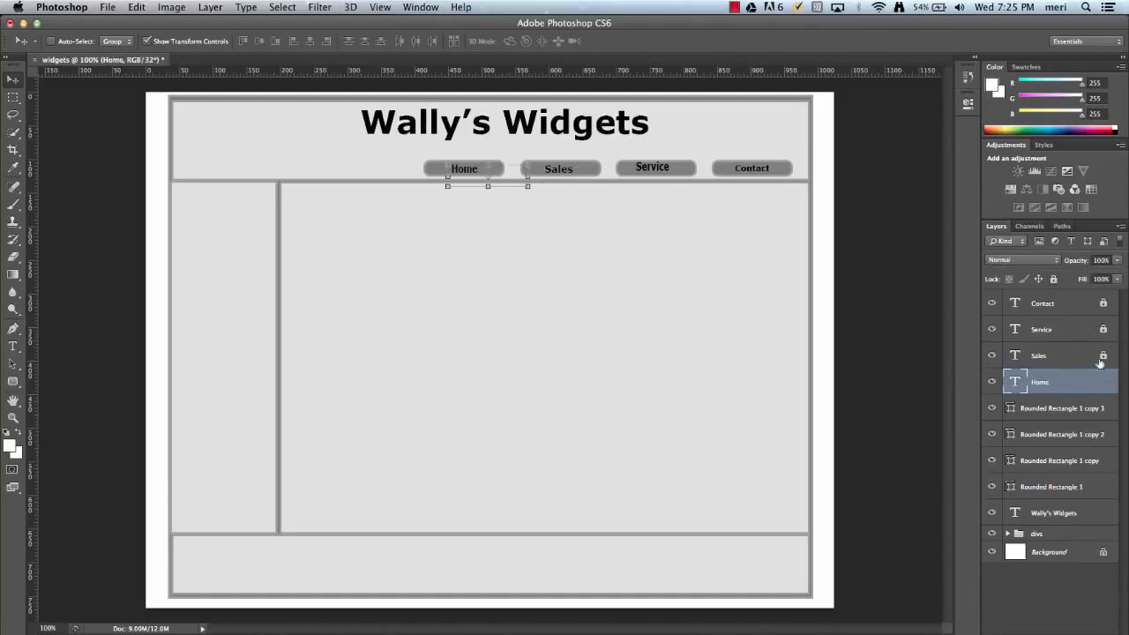
{"action": "left_click", "coordinate": [1052, 279]}
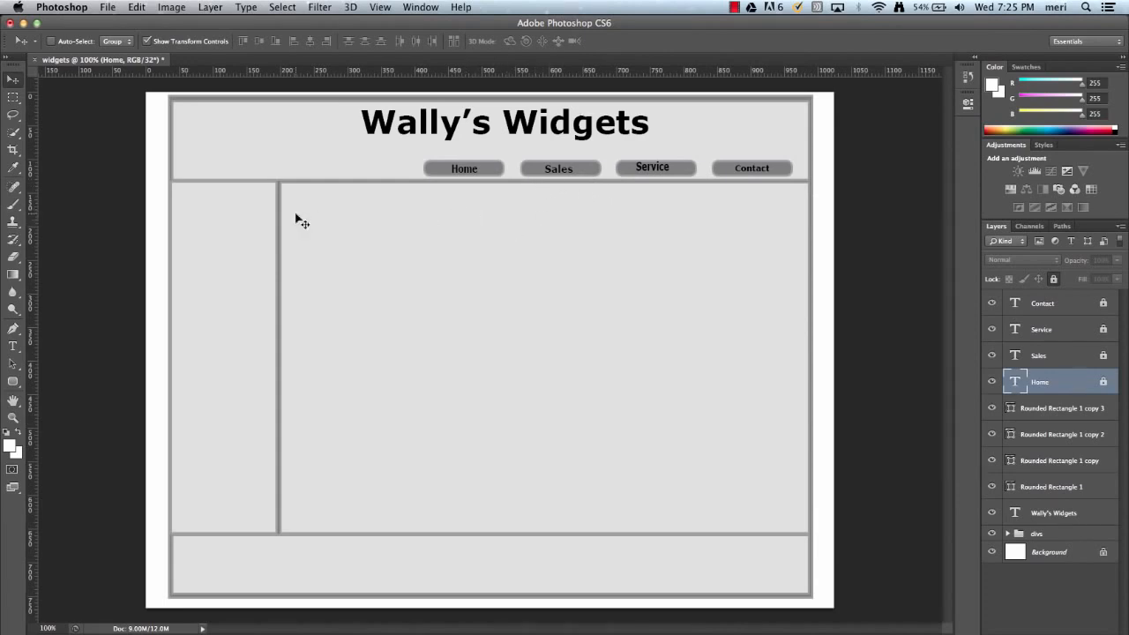
Draw a rectangle about 133 by 90 px in the header, to the left of the "Wally's Widgets" title.
{"action": "left_click", "coordinate": [16, 381]}
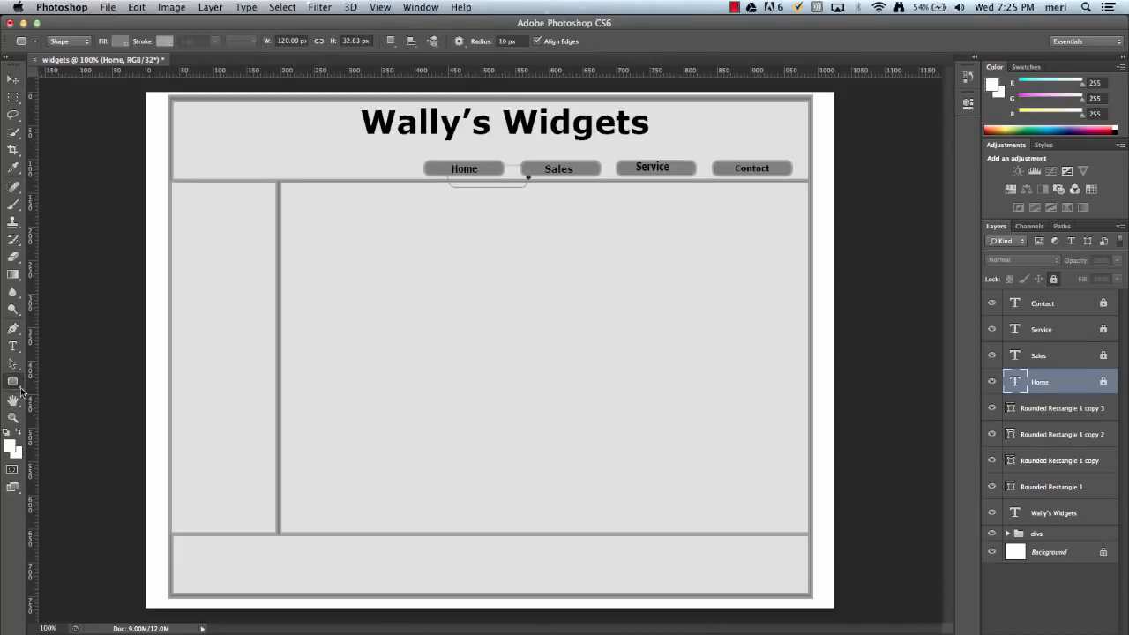
{"action": "right_click", "coordinate": [21, 391]}
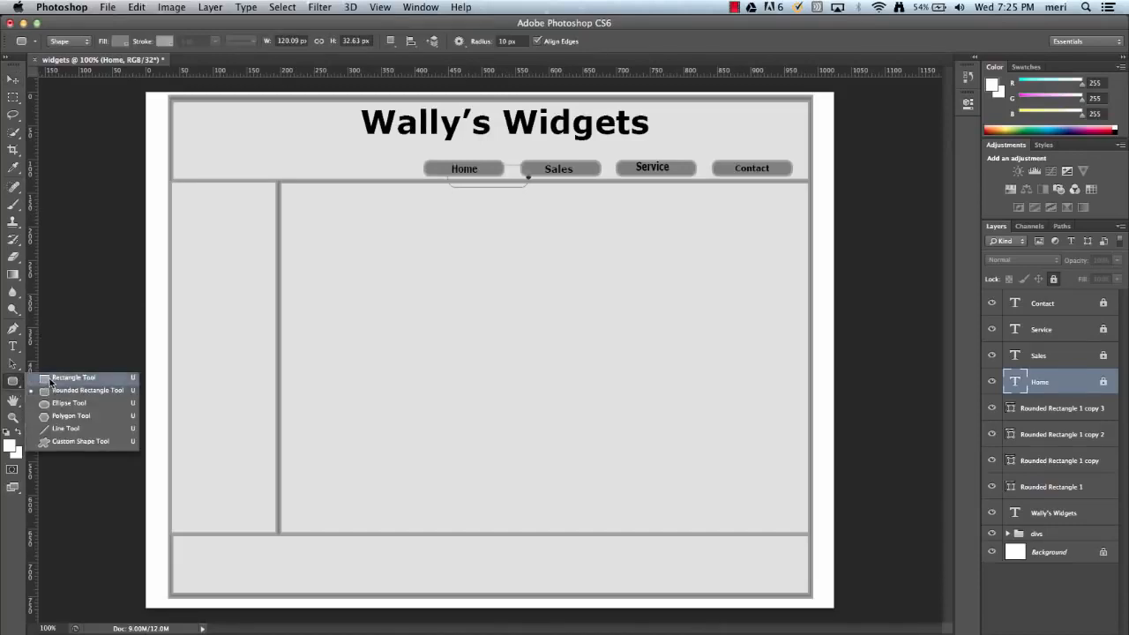
{"action": "left_click", "coordinate": [50, 378]}
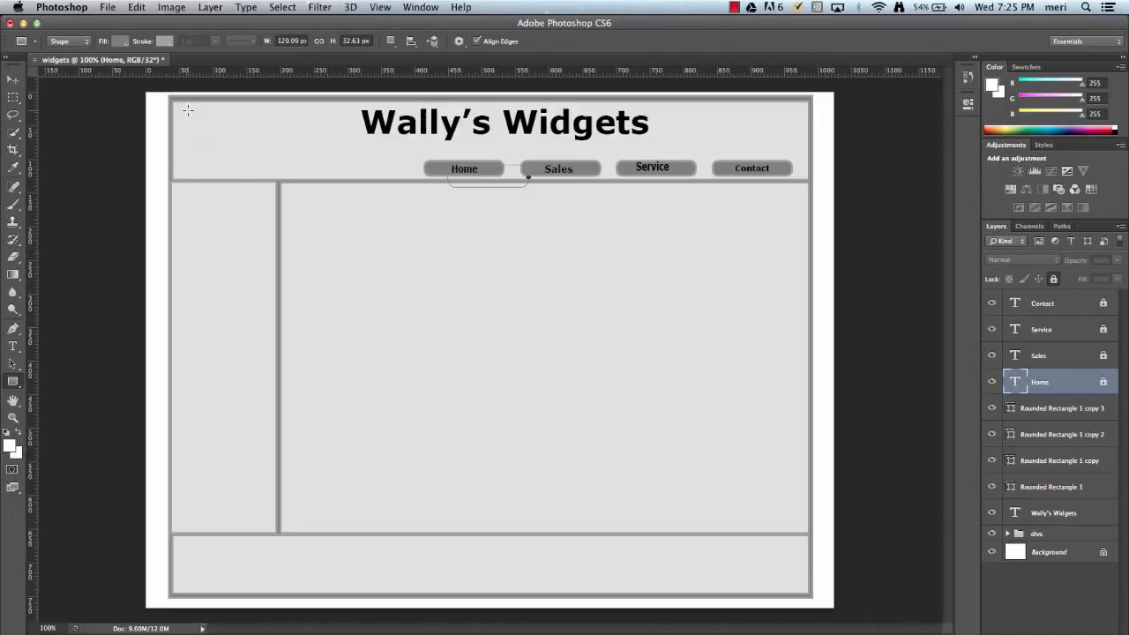
{"action": "left_click_drag", "start_coordinate": [188, 110], "coordinate": [278, 170]}
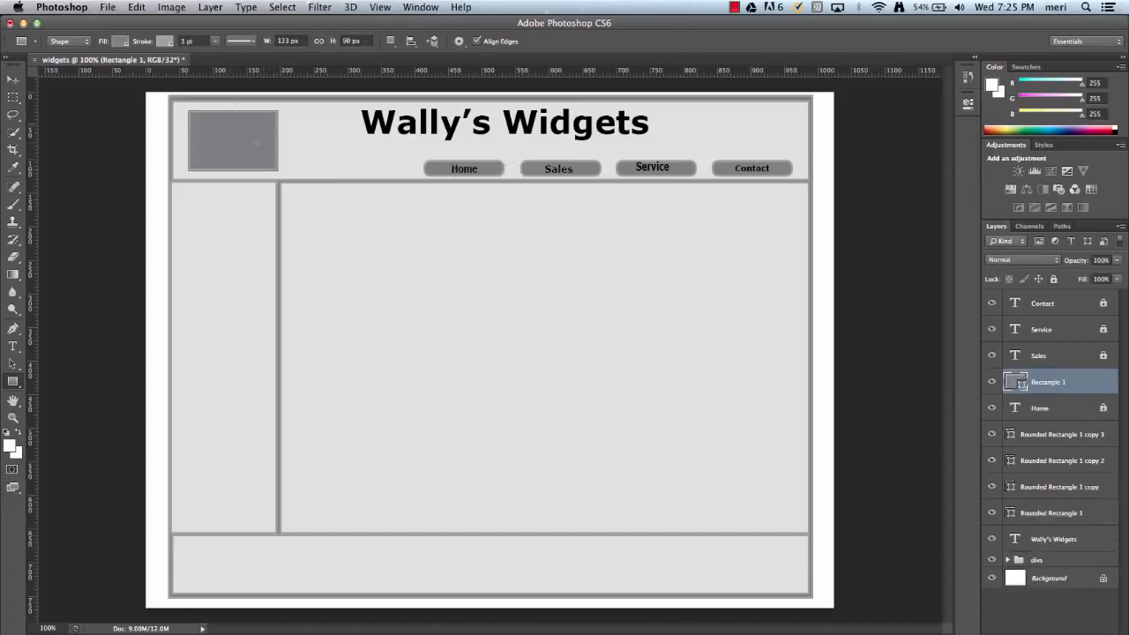
Give the header rectangle a white fill and a black stroke.
{"action": "left_click", "coordinate": [121, 41]}
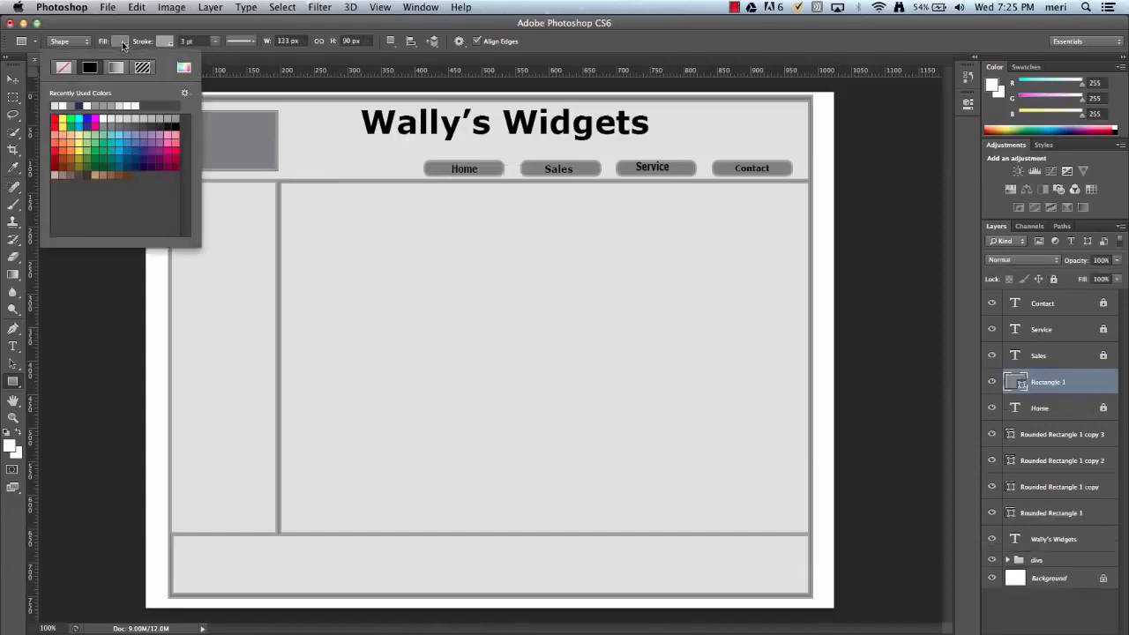
{"action": "left_click", "coordinate": [130, 105]}
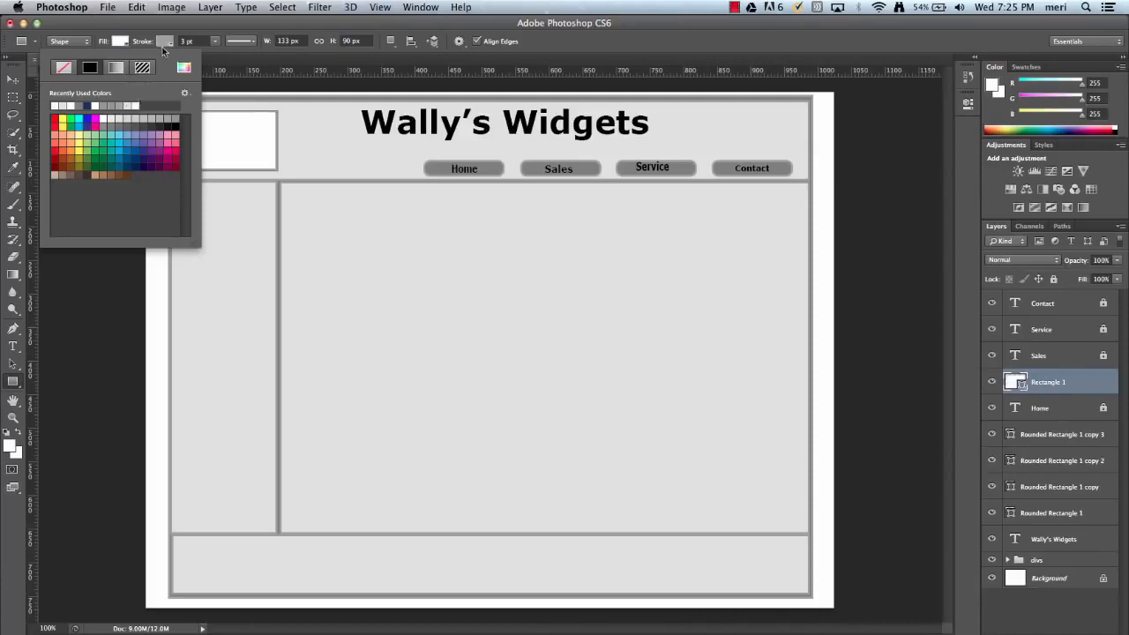
{"action": "left_click", "coordinate": [167, 42]}
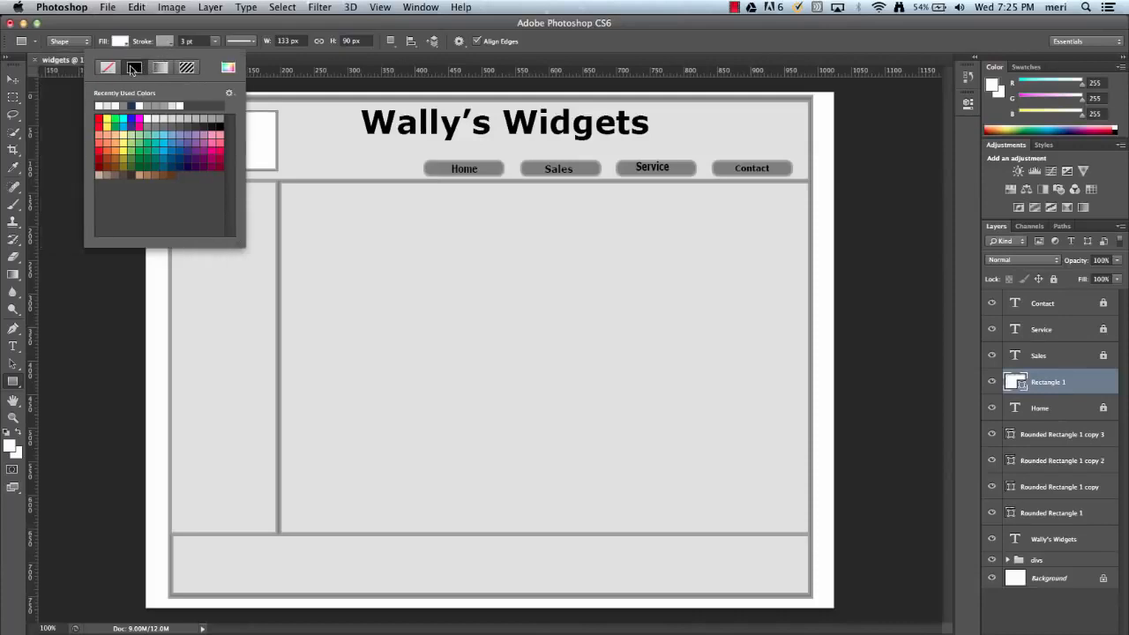
{"action": "left_click", "coordinate": [219, 125]}
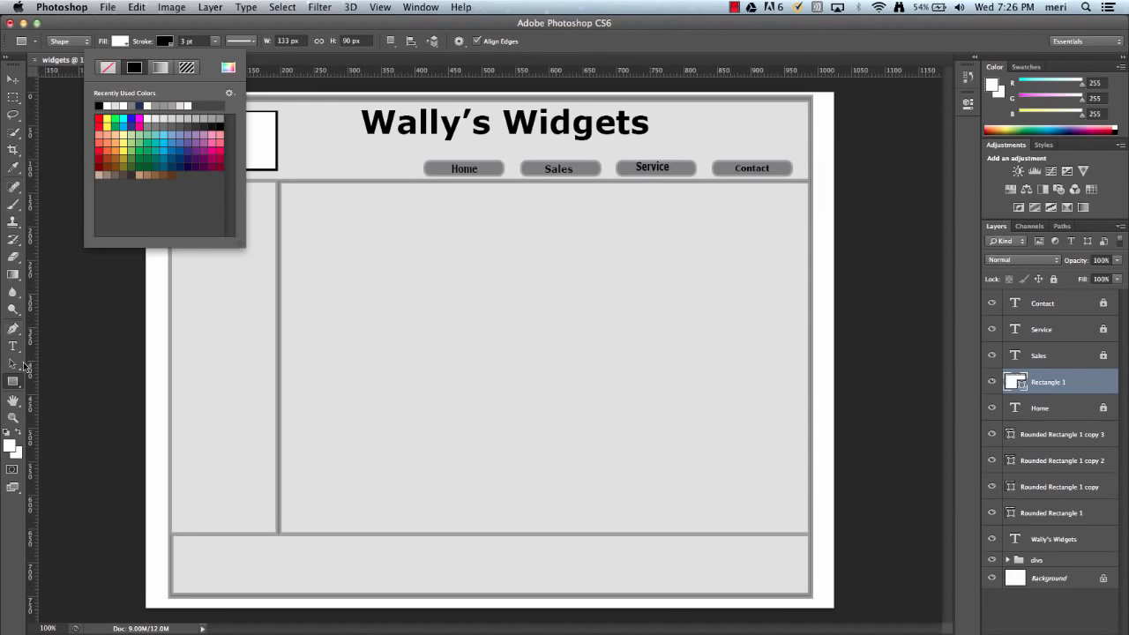
Remove the header rectangle's fill and draw two 1 px diagonal lines corner to corner across it with the Line tool.
{"action": "left_click", "coordinate": [21, 390]}
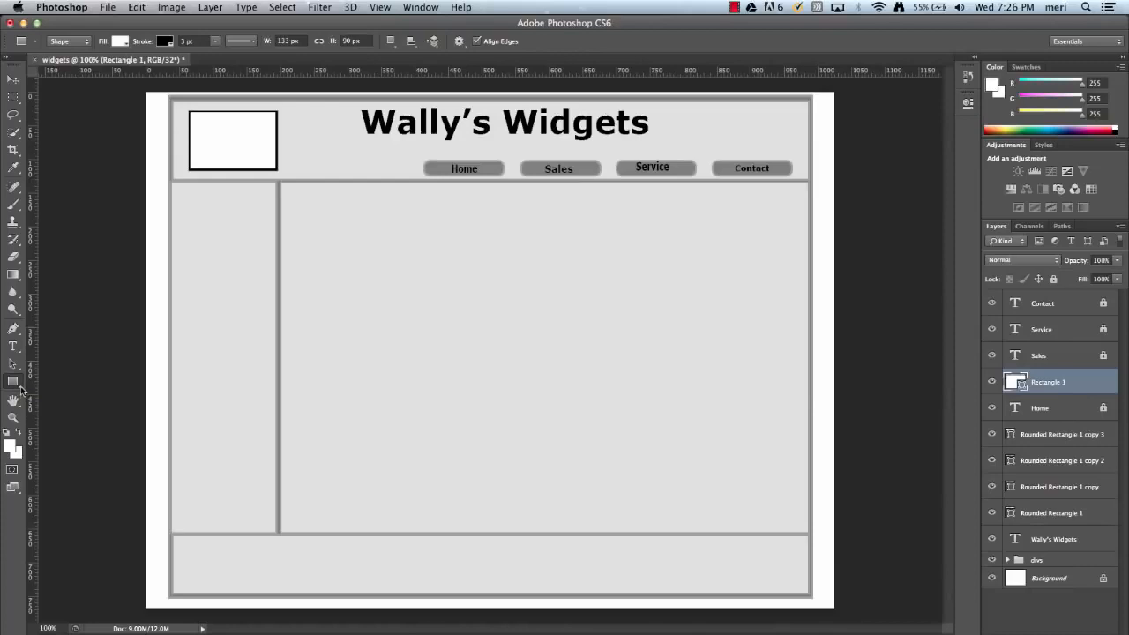
{"action": "left_click", "coordinate": [22, 390]}
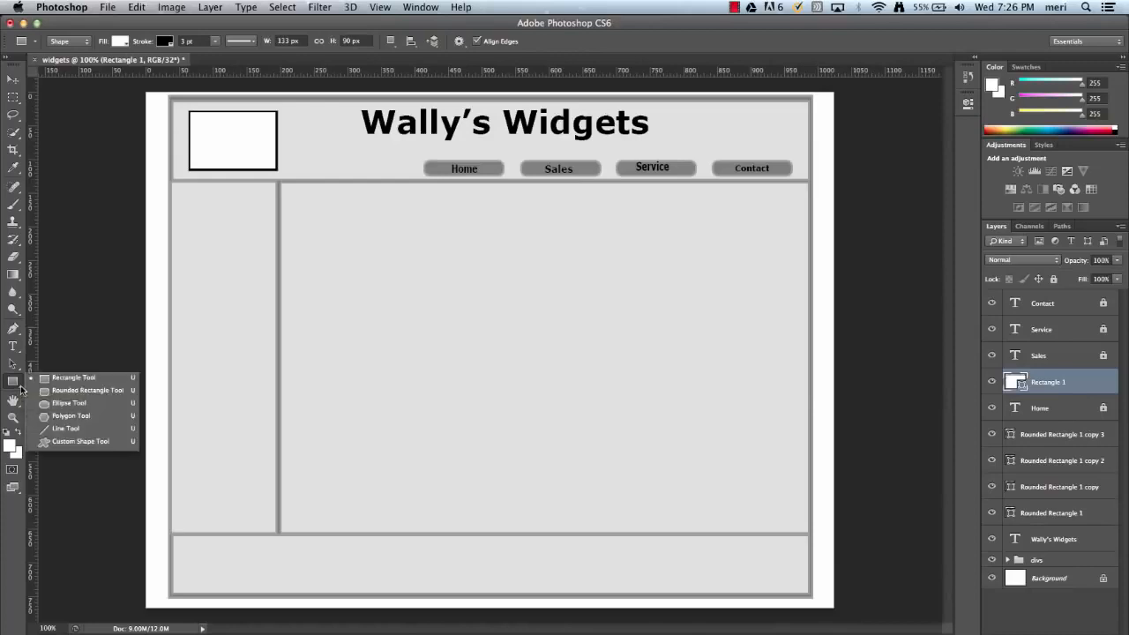
{"action": "left_click", "coordinate": [53, 428]}
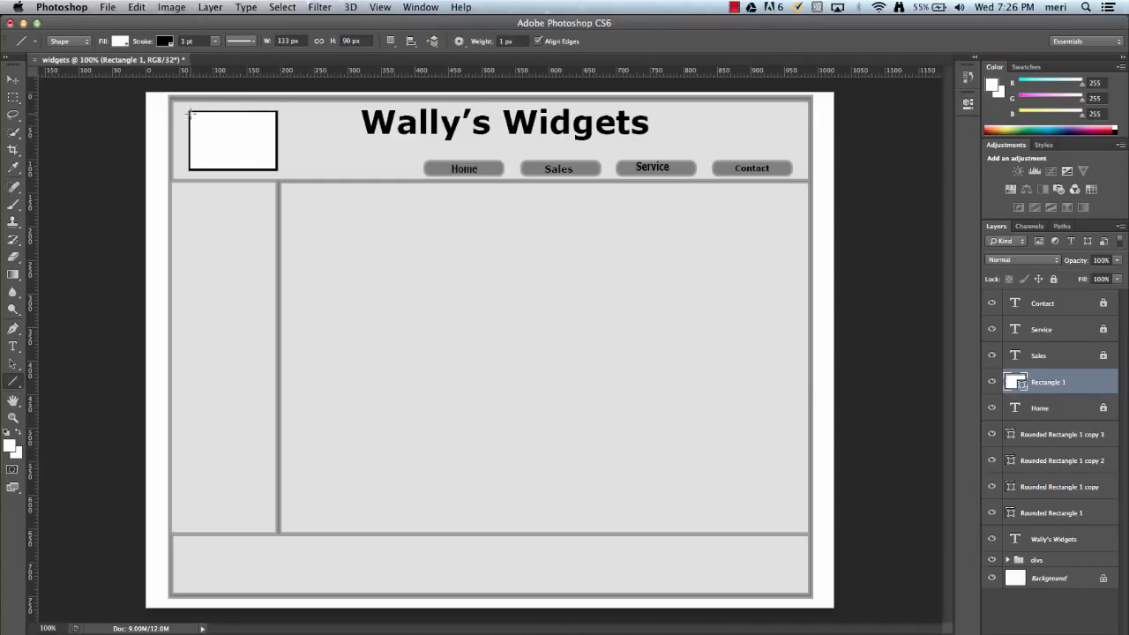
{"action": "left_click", "coordinate": [124, 42]}
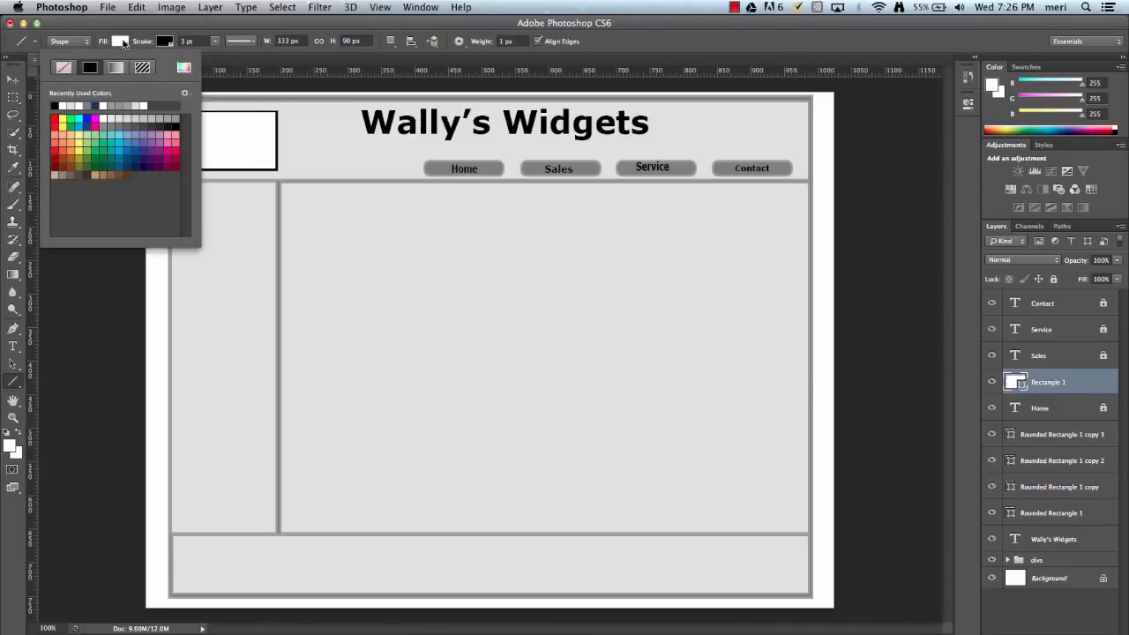
{"action": "left_click", "coordinate": [65, 67]}
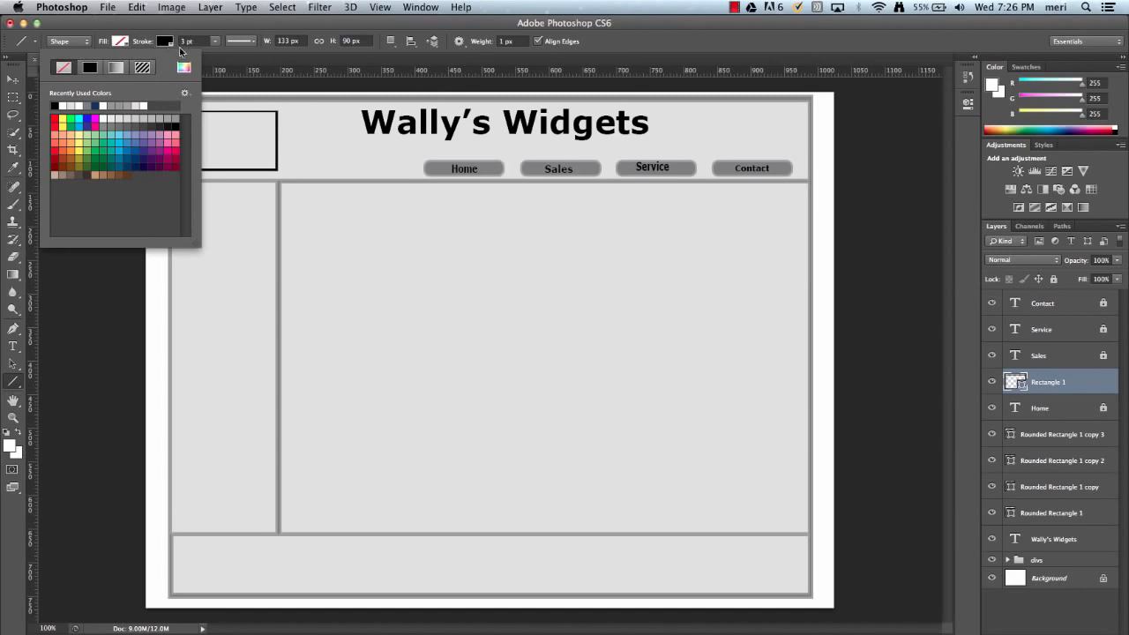
{"action": "left_click", "coordinate": [227, 68]}
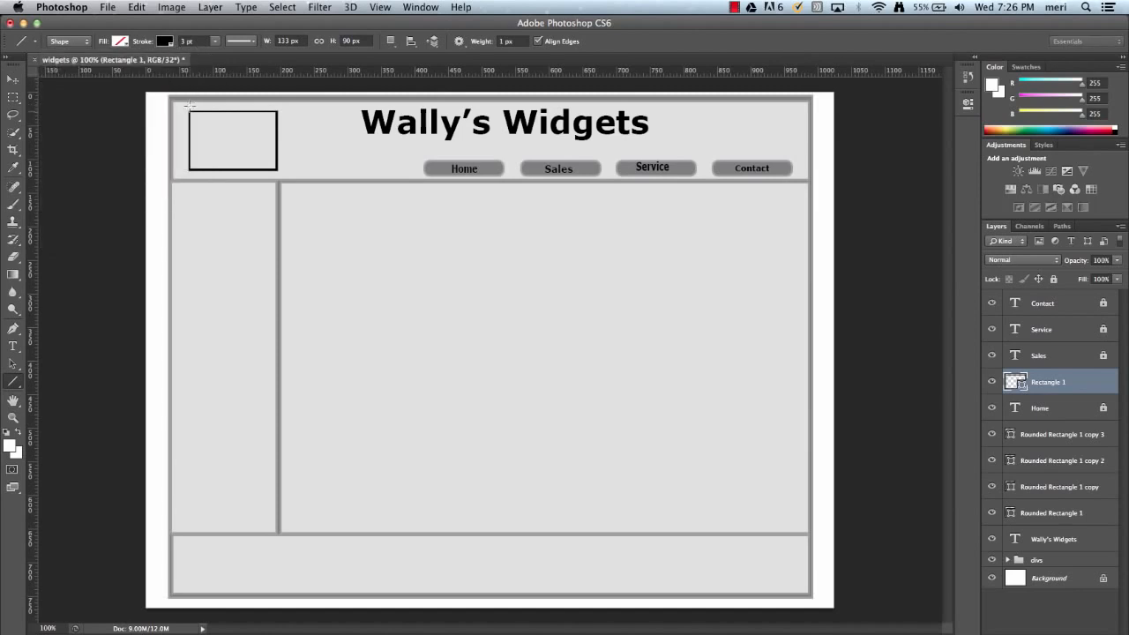
{"action": "left_click_drag", "start_coordinate": [187, 111], "coordinate": [276, 168]}
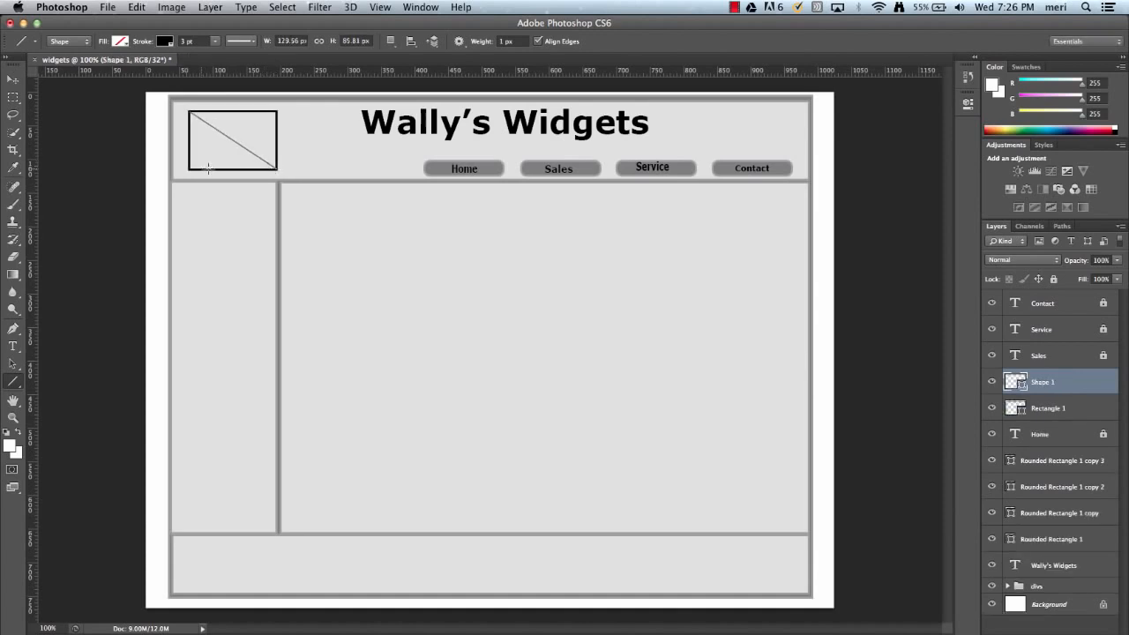
{"action": "left_click_drag", "start_coordinate": [187, 168], "coordinate": [276, 112]}
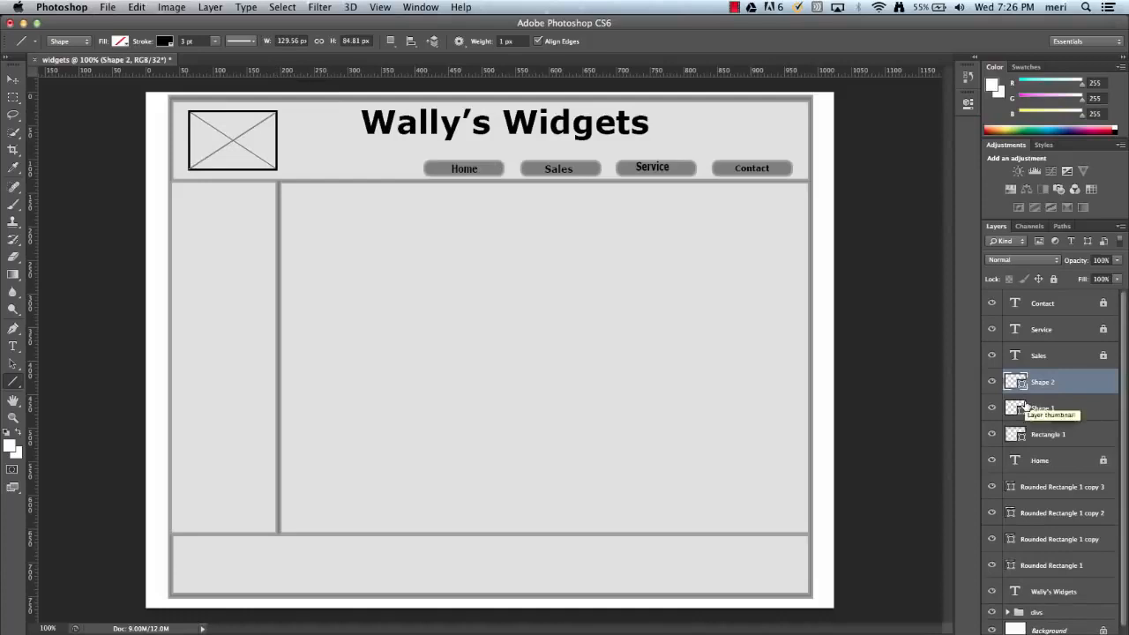
Group the Shape 2, Shape 1 and Rectangle 1 layers that form the crossed box.
{"action": "left_click", "coordinate": [1068, 415], "text": "shift"}
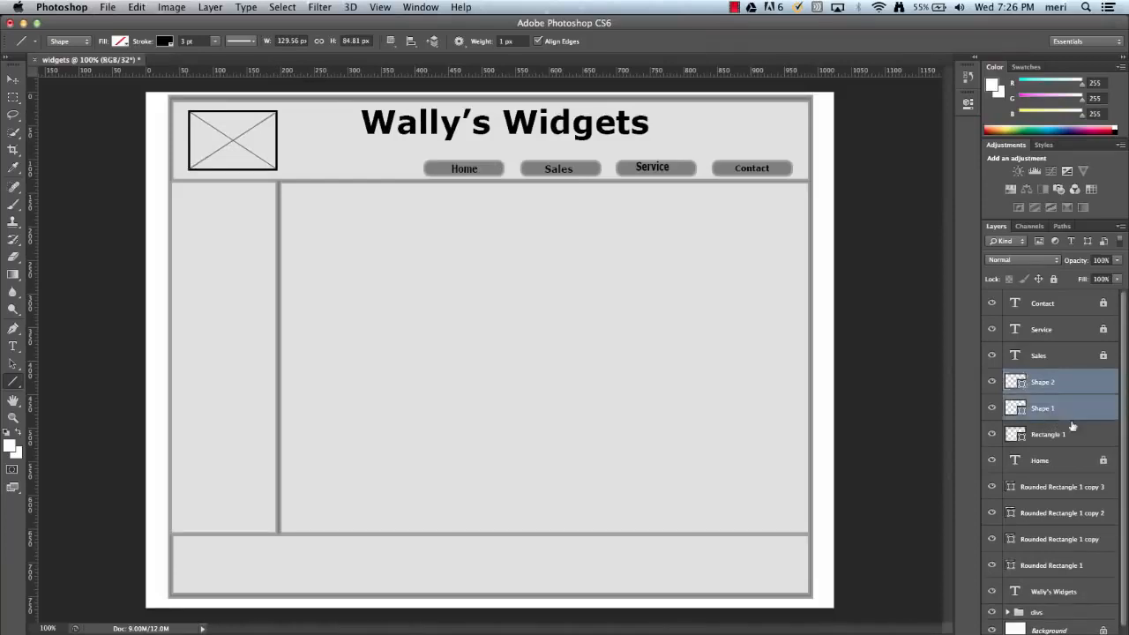
{"action": "left_click", "coordinate": [1074, 434], "text": "shift"}
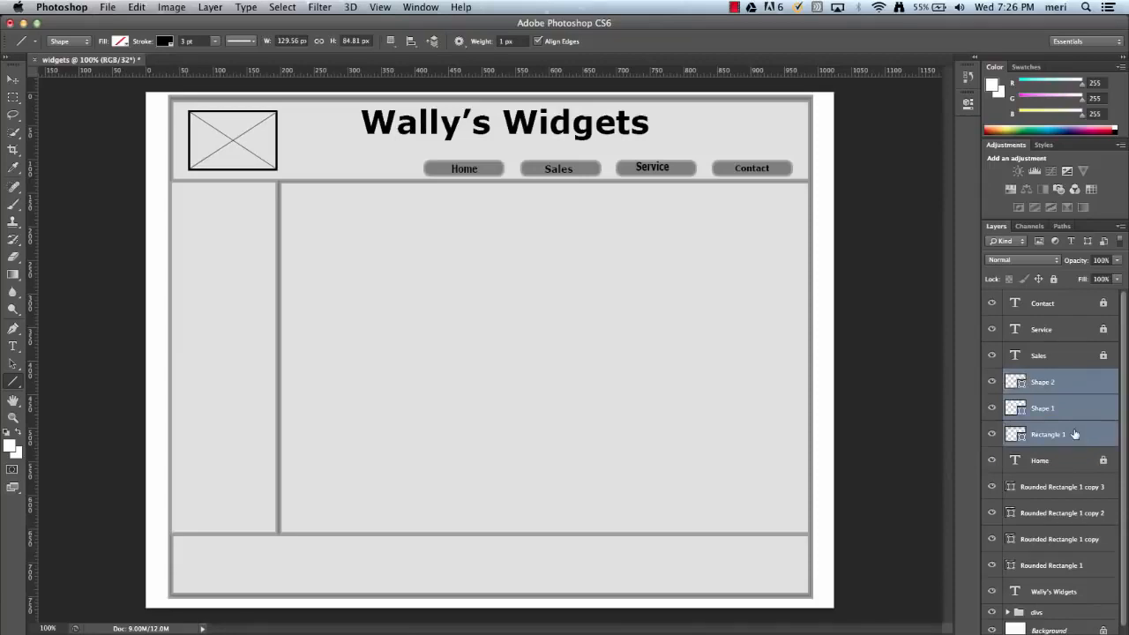
{"action": "key", "text": "super+g"}
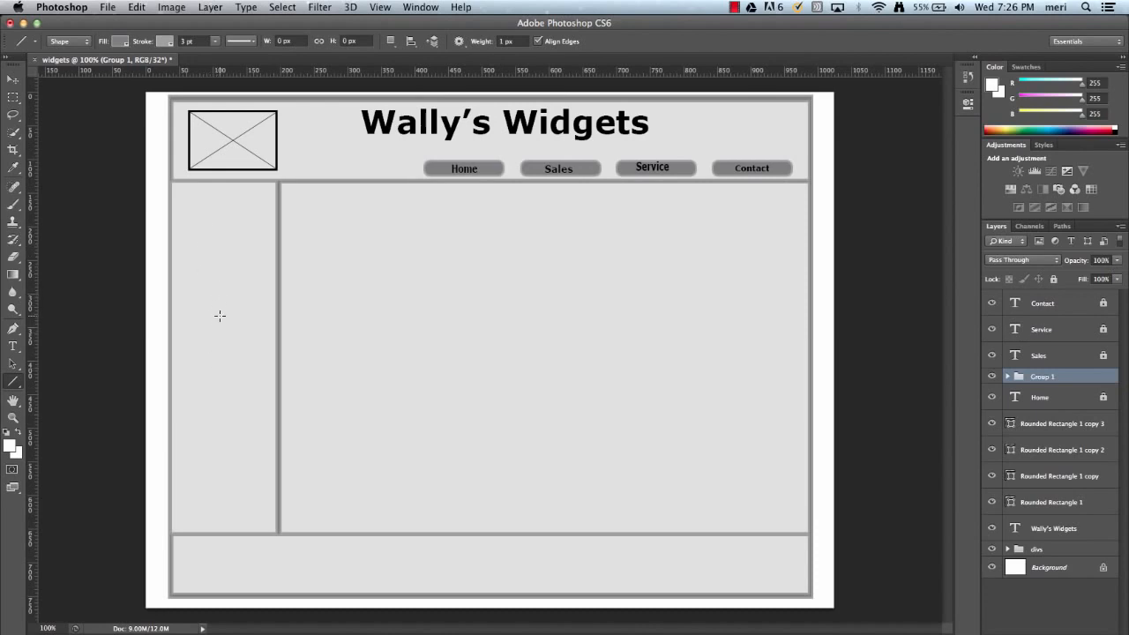
Add a "Link" text label in 12 pt Verdana Bold near the upper part of the narrow sidebar column.
{"action": "left_click", "coordinate": [14, 346]}
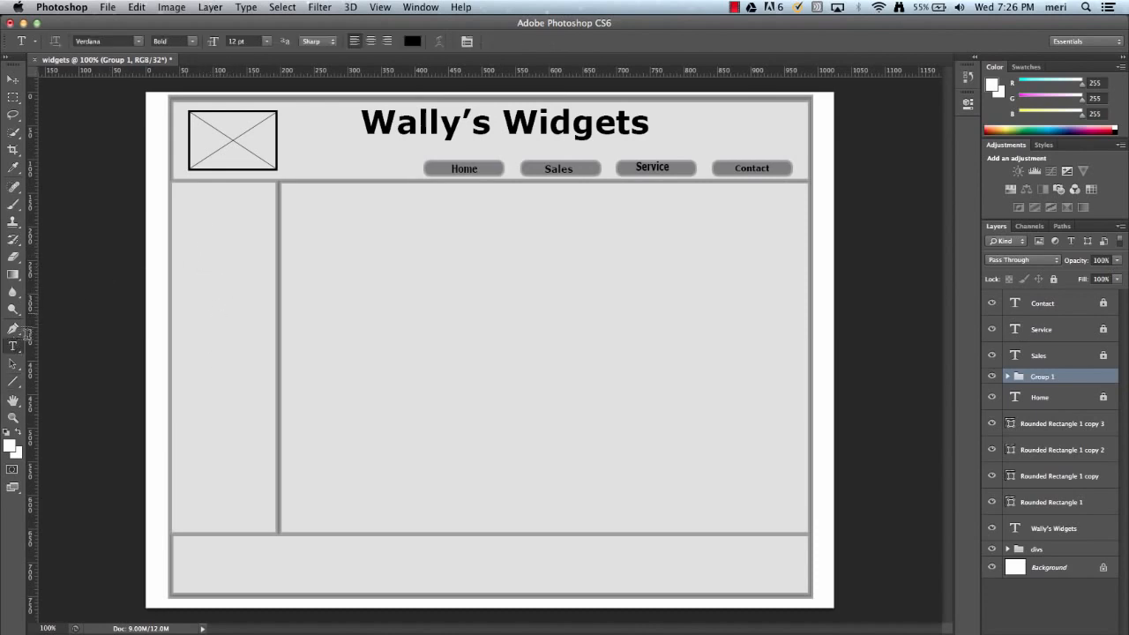
{"action": "left_click", "coordinate": [188, 225]}
{"action": "type", "text": "Link"}
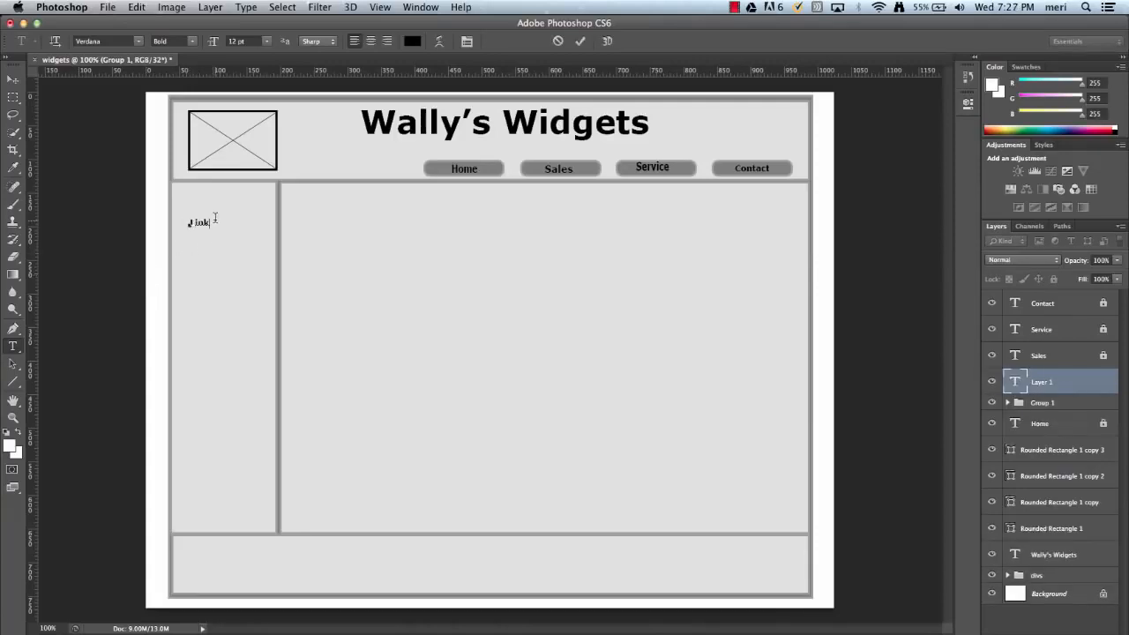
{"action": "left_click_drag", "start_coordinate": [212, 221], "coordinate": [188, 222]}
{"action": "key", "text": "Right"}
{"action": "left_click", "coordinate": [12, 79]}
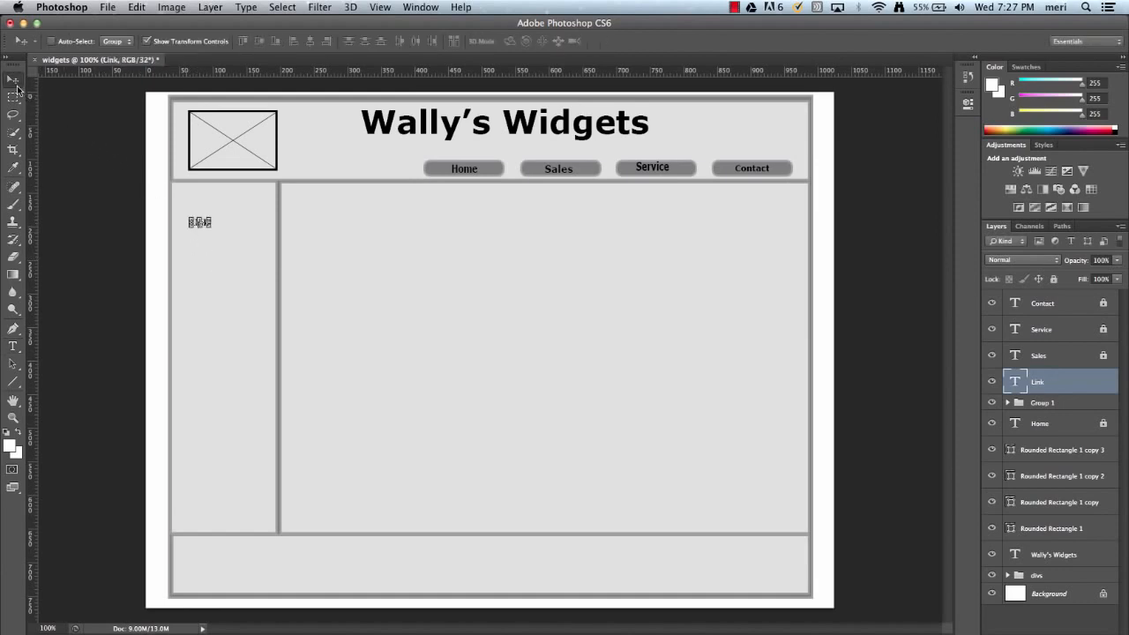
Scale the sidebar "Link" text to about 225% width and 183% height and apply the transformation.
{"action": "key", "text": "Down"}
{"action": "key", "text": "Down"}
{"action": "key", "text": "Down"}
{"action": "key", "text": "Down"}
{"action": "key", "text": "Down"}
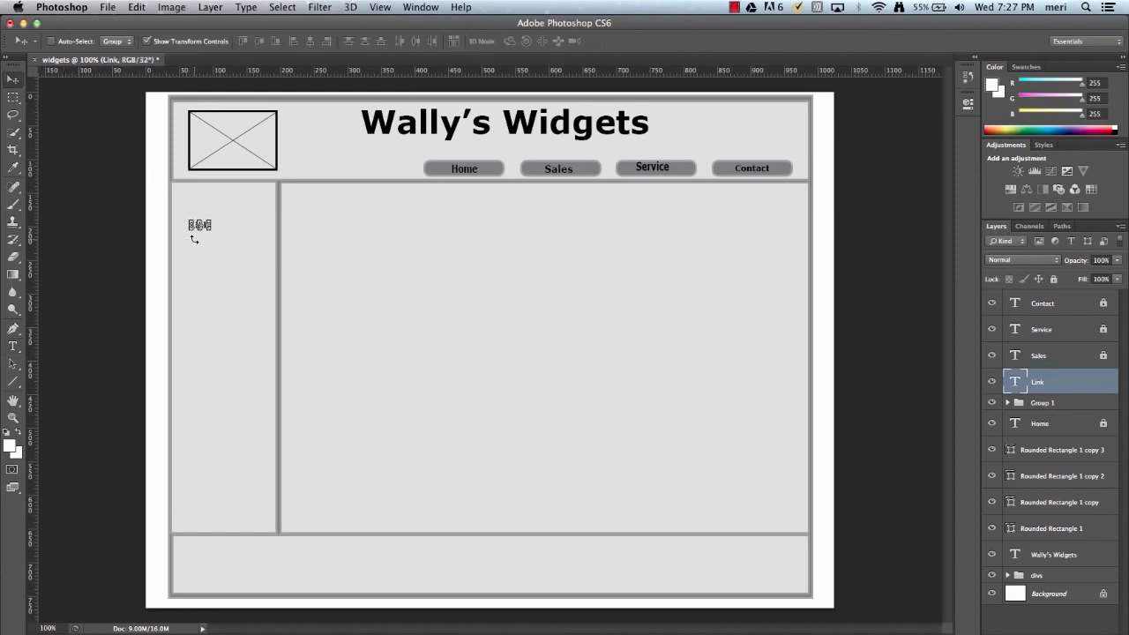
{"action": "key", "text": "Up"}
{"action": "key", "text": "Up"}
{"action": "key", "text": "Up"}
{"action": "key", "text": "ctrl+t"}
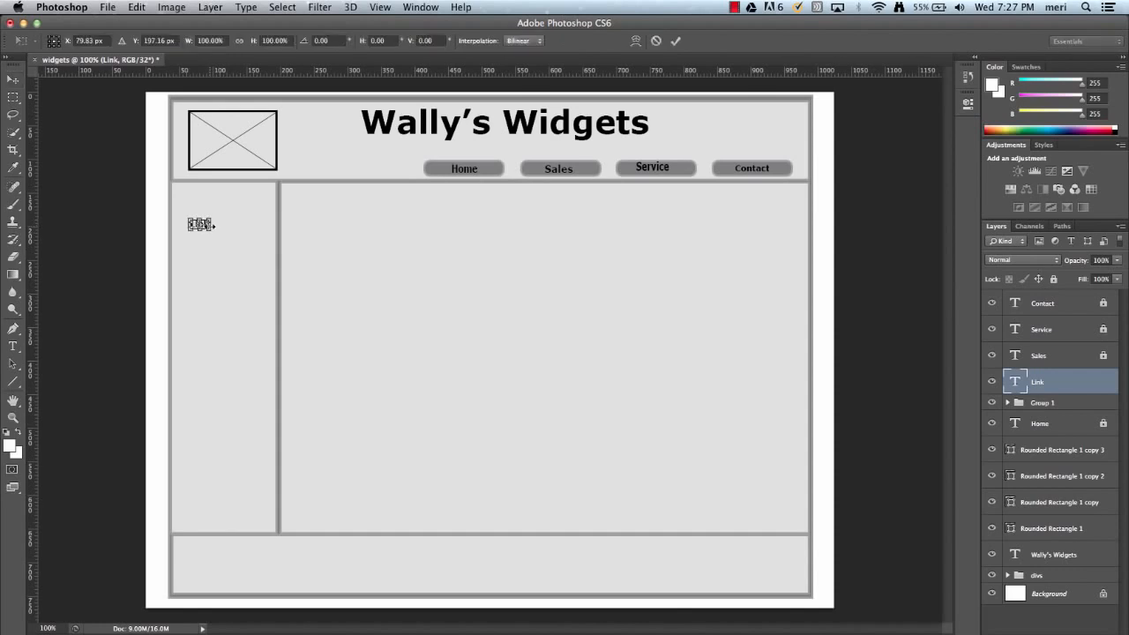
{"action": "left_click_drag", "start_coordinate": [212, 229], "coordinate": [239, 238]}
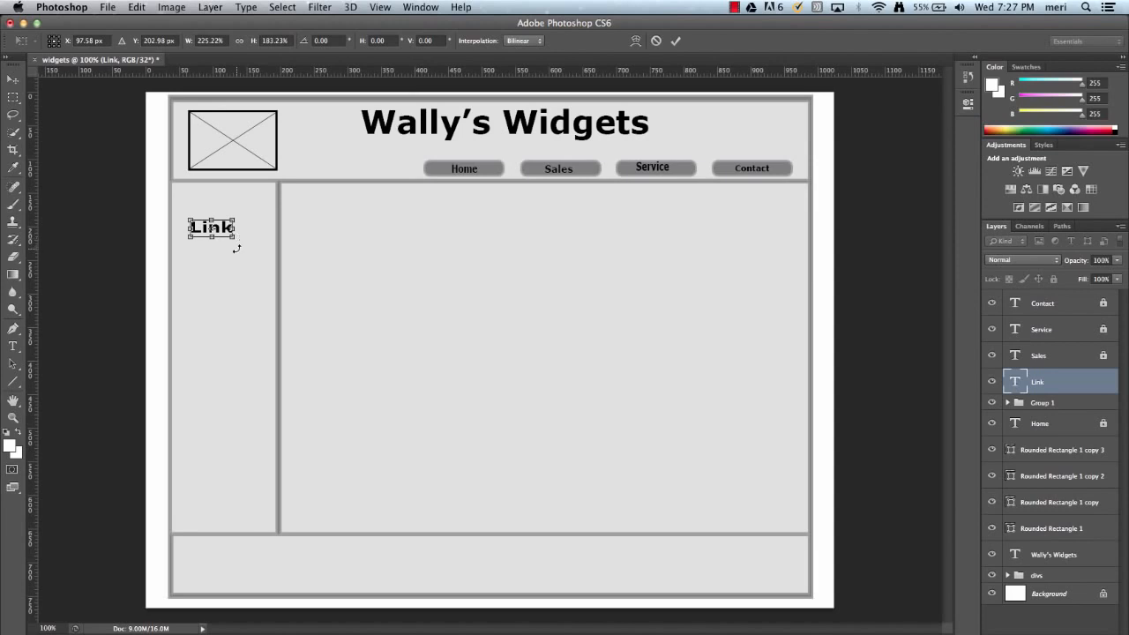
{"action": "left_click", "coordinate": [19, 80]}
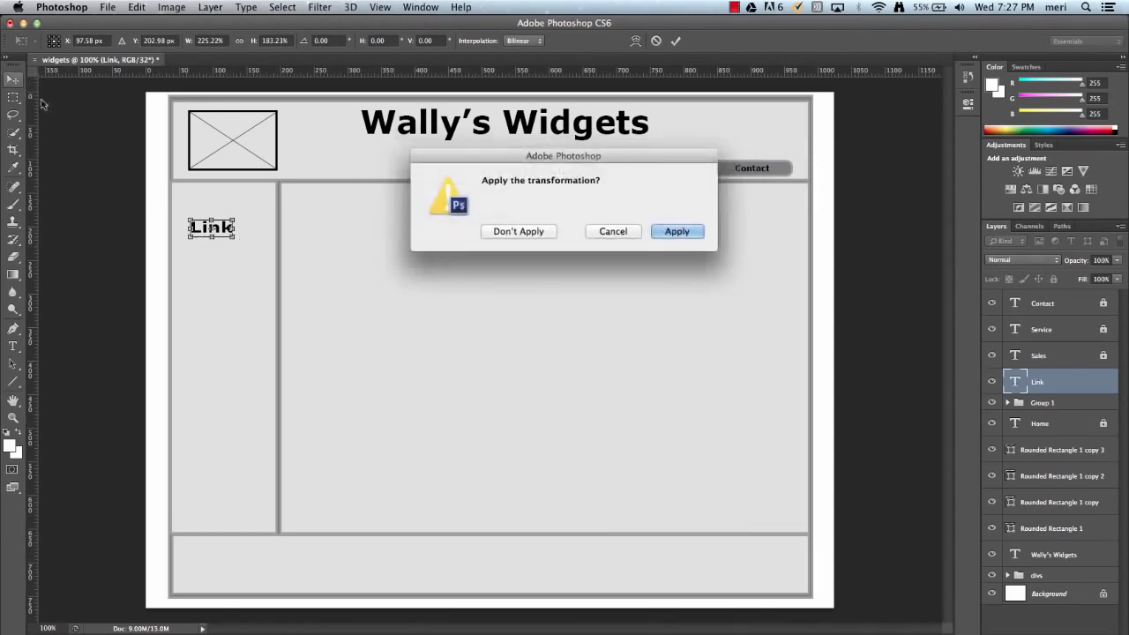
{"action": "left_click", "coordinate": [676, 232]}
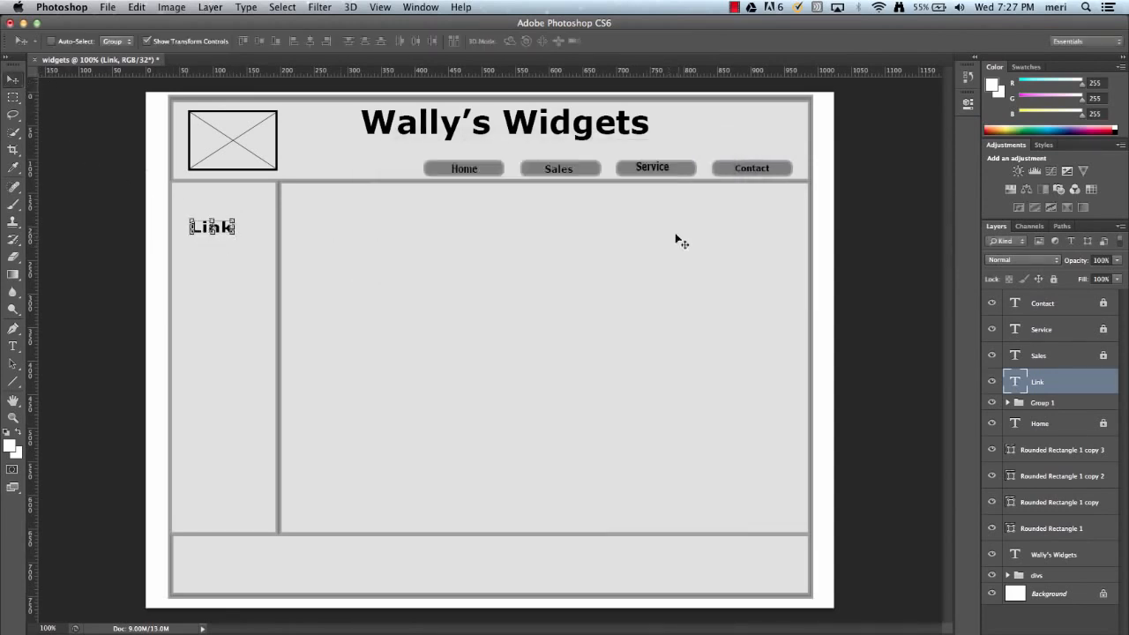
Duplicate the "Link" text and place the copy directly below the original in the sidebar.
{"action": "left_click", "coordinate": [231, 236], "text": "alt"}
{"action": "key", "text": "Down"}
{"action": "key", "text": "Down"}
{"action": "key", "text": "Down"}
{"action": "key", "text": "Down"}
{"action": "key", "text": "Down"}
{"action": "key", "text": "Down"}
{"action": "key", "text": "Down"}
{"action": "key", "text": "Down"}
{"action": "key", "text": "Down"}
{"action": "key", "text": "Down"}
{"action": "key", "text": "Down"}
{"action": "key", "text": "Down"}
{"action": "key", "text": "Down"}
{"action": "key", "text": "Down"}
{"action": "key", "text": "Down"}
{"action": "key", "text": "Down"}
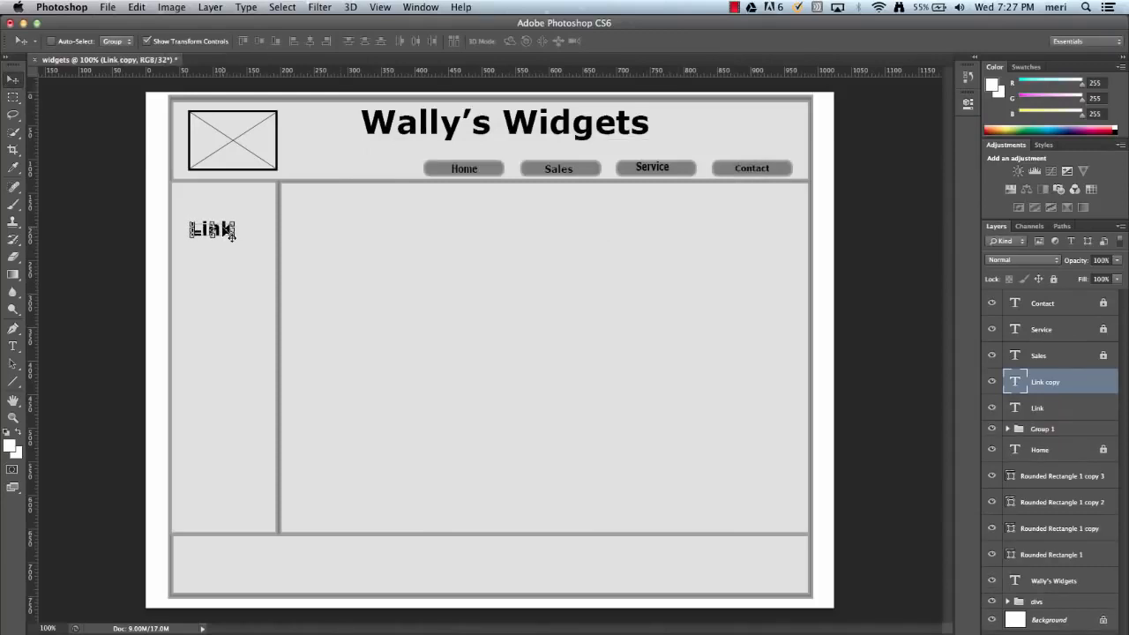
{"action": "key", "text": "Down"}
{"action": "key", "text": "Down"}
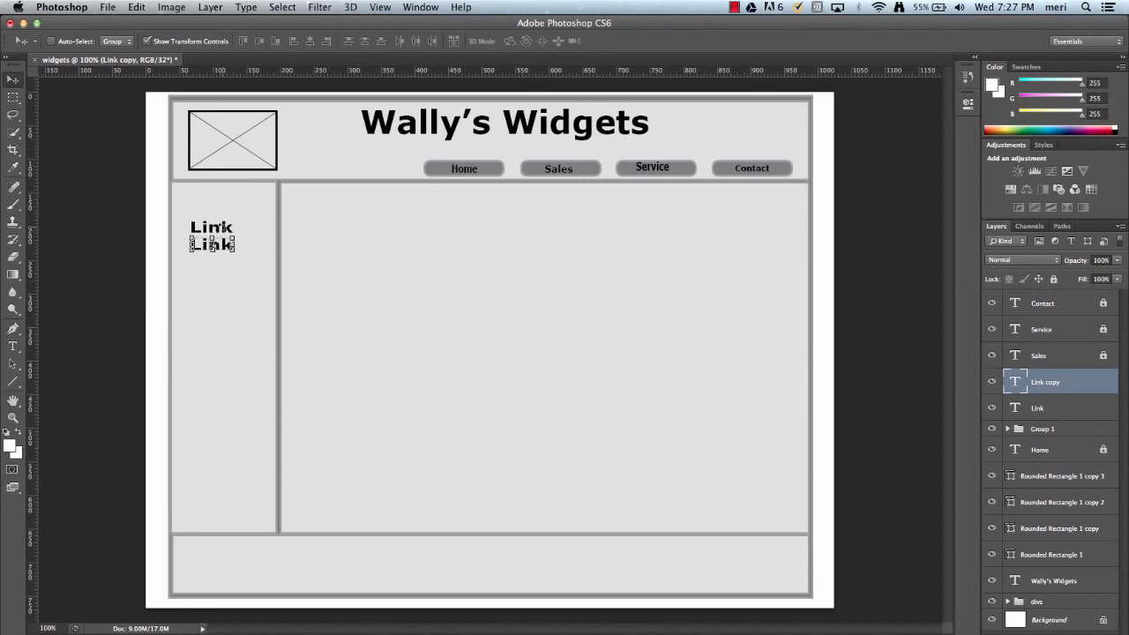
Create a third "Link" label by duplicating the second one and placing it one line lower.
{"action": "key", "text": "Down"}
{"action": "key", "text": "alt+Down"}
{"action": "key", "text": "Down"}
{"action": "key", "text": "Down"}
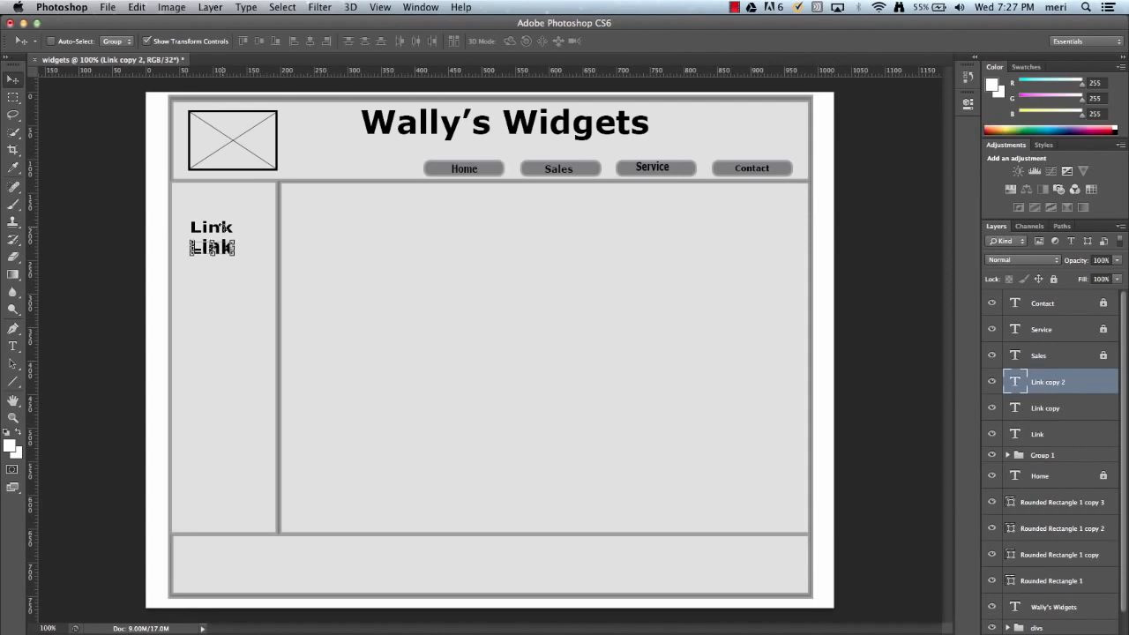
{"action": "key", "text": "Down"}
{"action": "key", "text": "Down"}
{"action": "key", "text": "Down"}
{"action": "key", "text": "Down"}
{"action": "key", "text": "Down"}
{"action": "key", "text": "Down"}
{"action": "key", "text": "Down"}
{"action": "key", "text": "Down"}
{"action": "key", "text": "Down"}
{"action": "key", "text": "Down"}
{"action": "key", "text": "Down"}
{"action": "key", "text": "Down"}
{"action": "key", "text": "Down"}
{"action": "key", "text": "Down"}
{"action": "key", "text": "Down"}
{"action": "key", "text": "Down"}
{"action": "key", "text": "Down"}
{"action": "key", "text": "Down"}
{"action": "key", "text": "Down"}
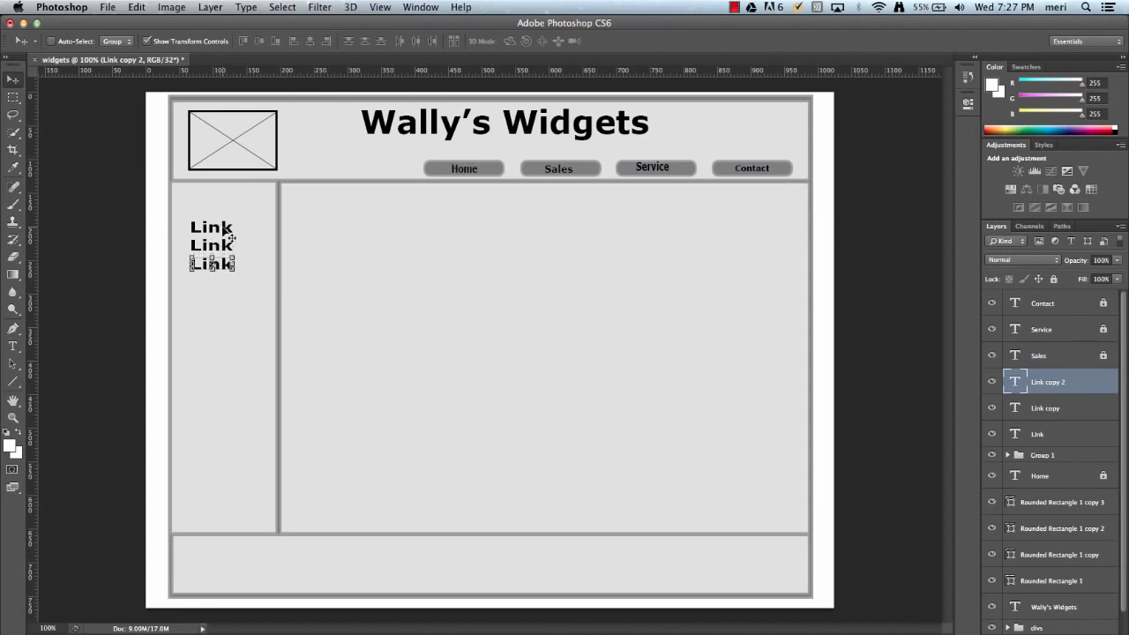
Add a fourth "Link" label by duplicating the third and moving it down to match the line spacing.
{"action": "key", "text": "alt+Down"}
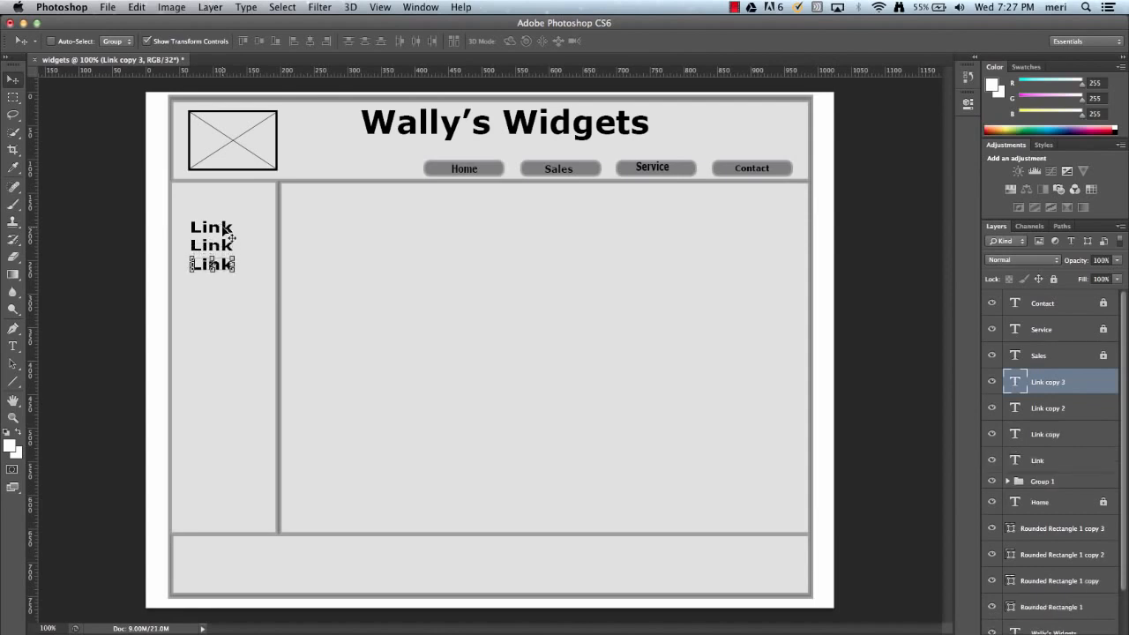
{"action": "key", "text": "Down"}
{"action": "key", "text": "Down"}
{"action": "key", "text": "Down"}
{"action": "key", "text": "Down"}
{"action": "key", "text": "Down"}
{"action": "key", "text": "Down"}
{"action": "key", "text": "Down"}
{"action": "key", "text": "Down"}
{"action": "key", "text": "Down"}
{"action": "key", "text": "Down"}
{"action": "key", "text": "Down"}
{"action": "key", "text": "Down"}
{"action": "key", "text": "Down"}
{"action": "key", "text": "Down"}
{"action": "key", "text": "Down"}
{"action": "key", "text": "Down"}
{"action": "key", "text": "Down"}
{"action": "key", "text": "Down"}
{"action": "key", "text": "Down"}
{"action": "key", "text": "Down"}
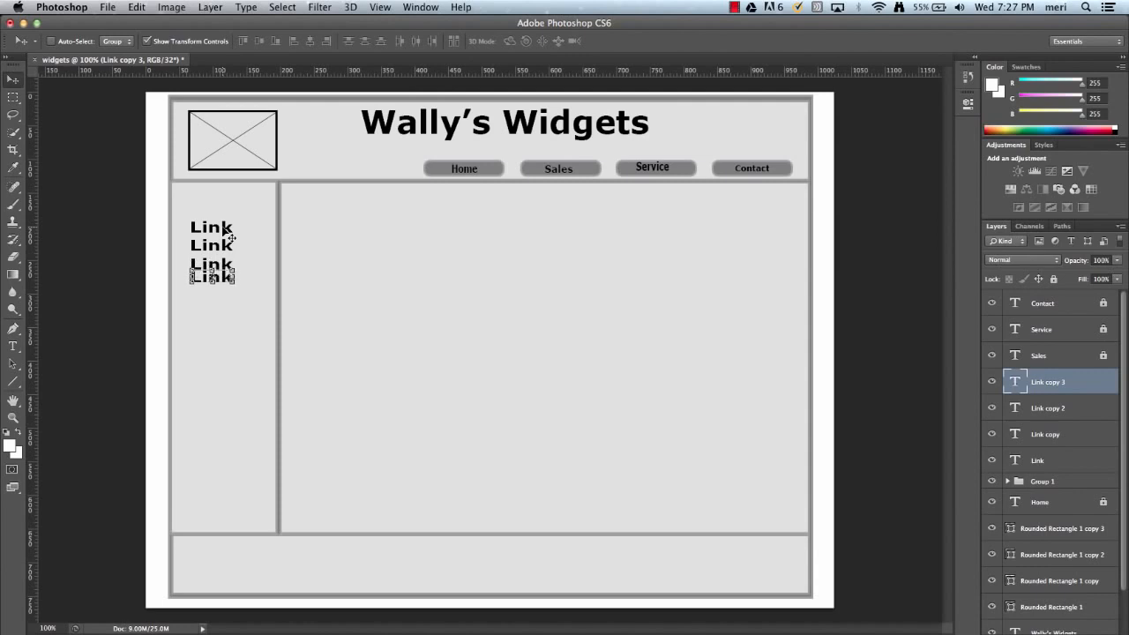
{"action": "key", "text": "Down"}
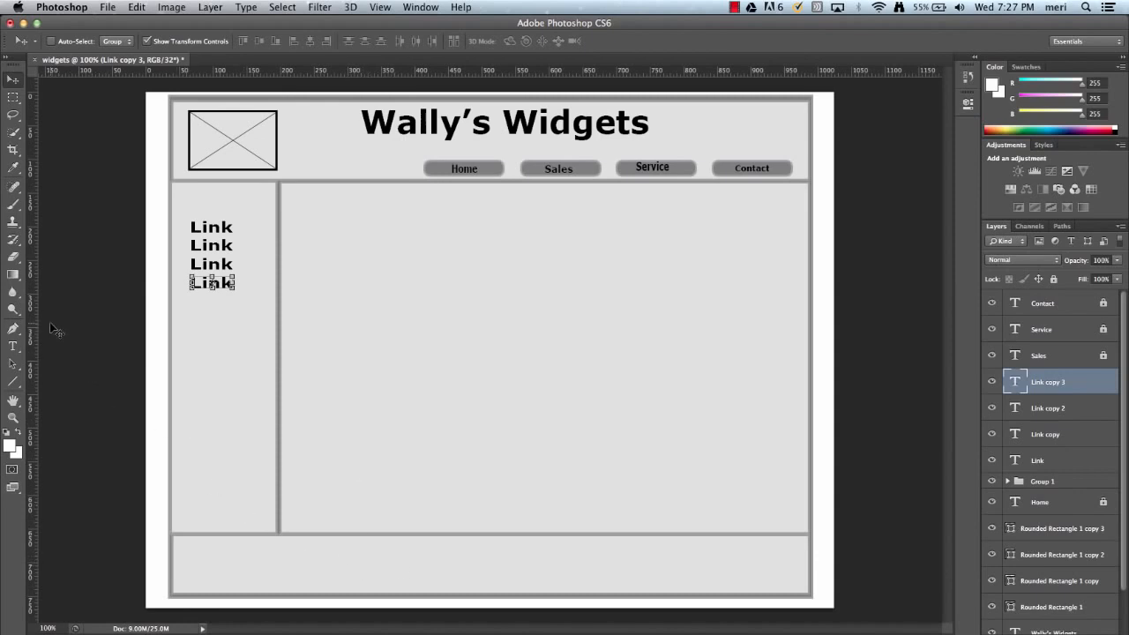
Add a 12 pt text line in the middle of the footer with "Wally's Widgets" and the street address.
{"action": "left_click", "coordinate": [13, 349]}
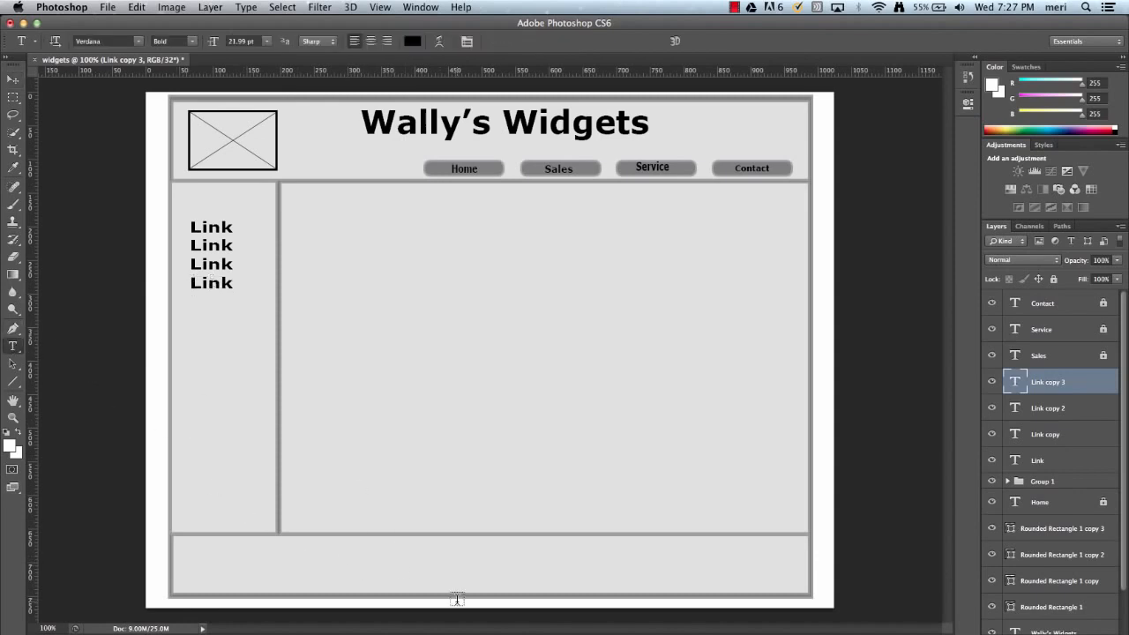
{"action": "left_click", "coordinate": [430, 551]}
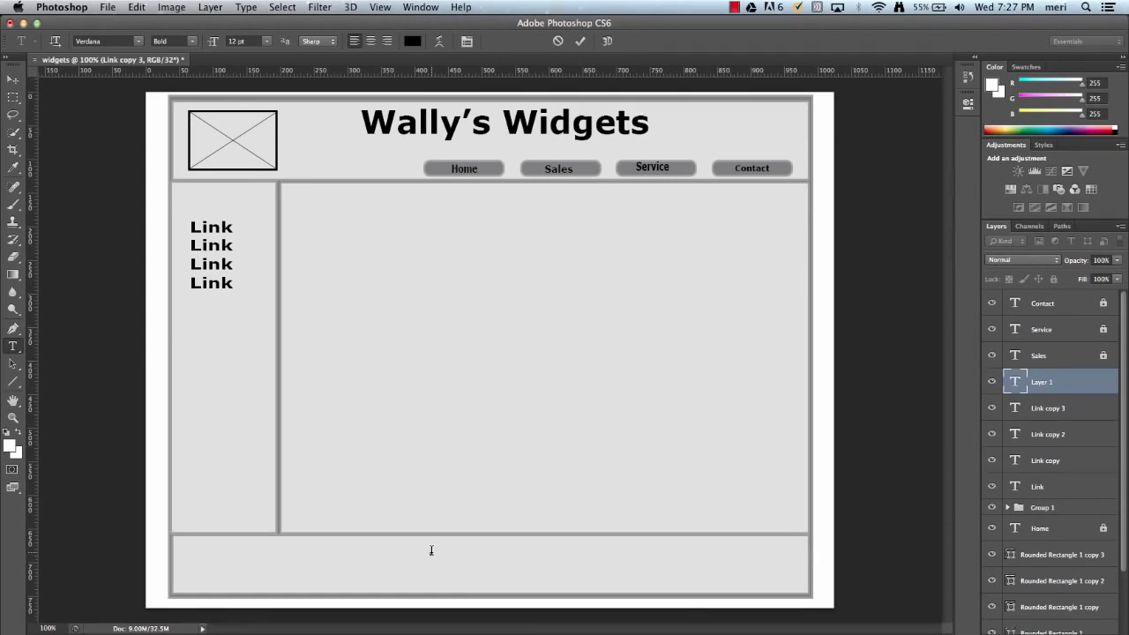
{"action": "type", "text": "Wally's Widgets 102 Main Street"}
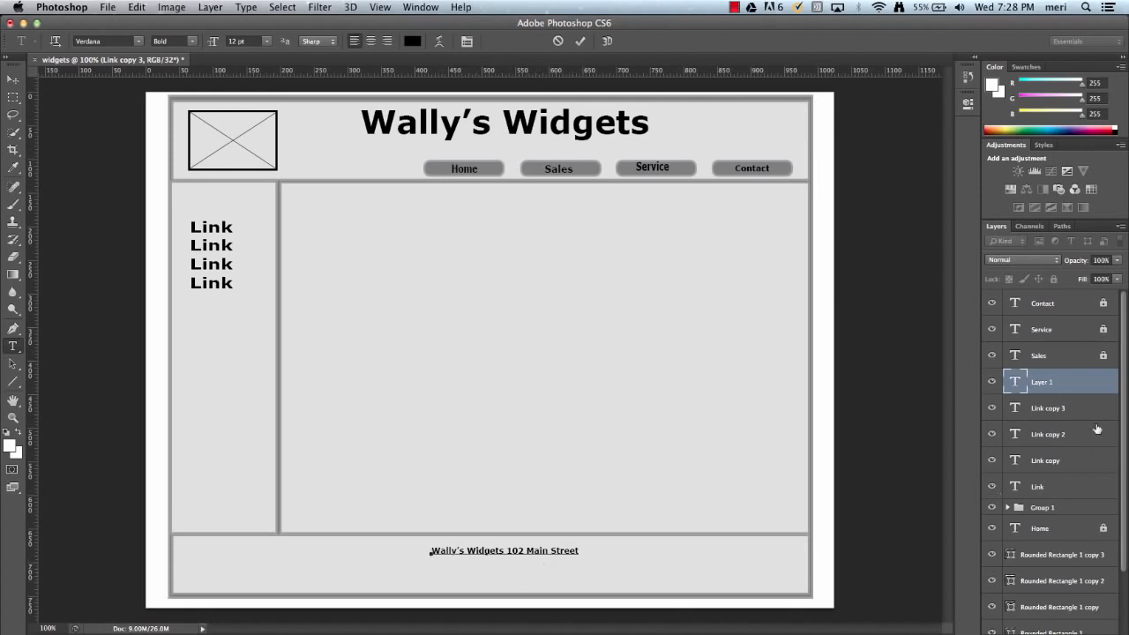
{"action": "key", "text": "super+Return"}
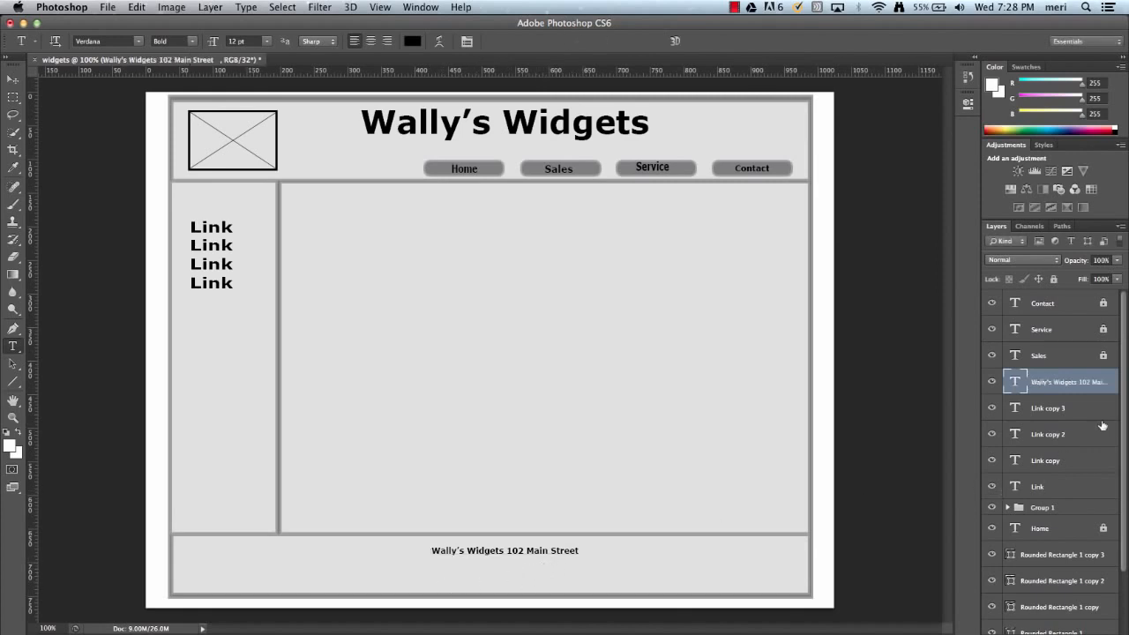
Add a second footer text line with the town, state and postal code, just below the street address.
{"action": "left_click", "coordinate": [436, 569]}
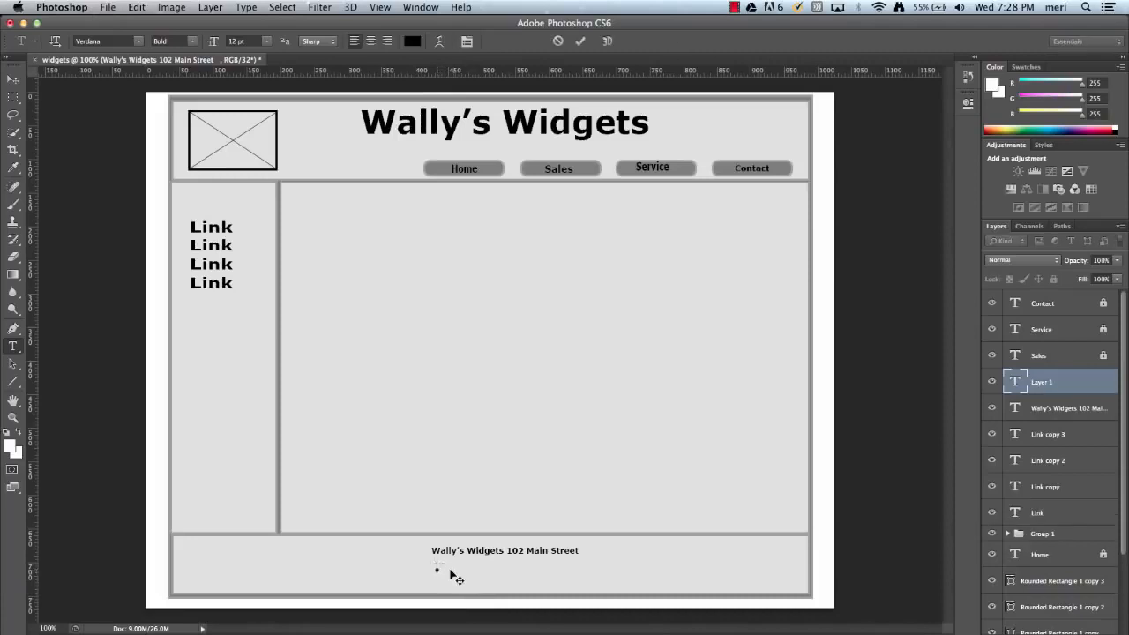
{"action": "type", "text": "N"}
{"action": "type", "text": "Any To"}
{"action": "type", "text": "wn, T"}
{"action": "type", "text": "X 60000"}
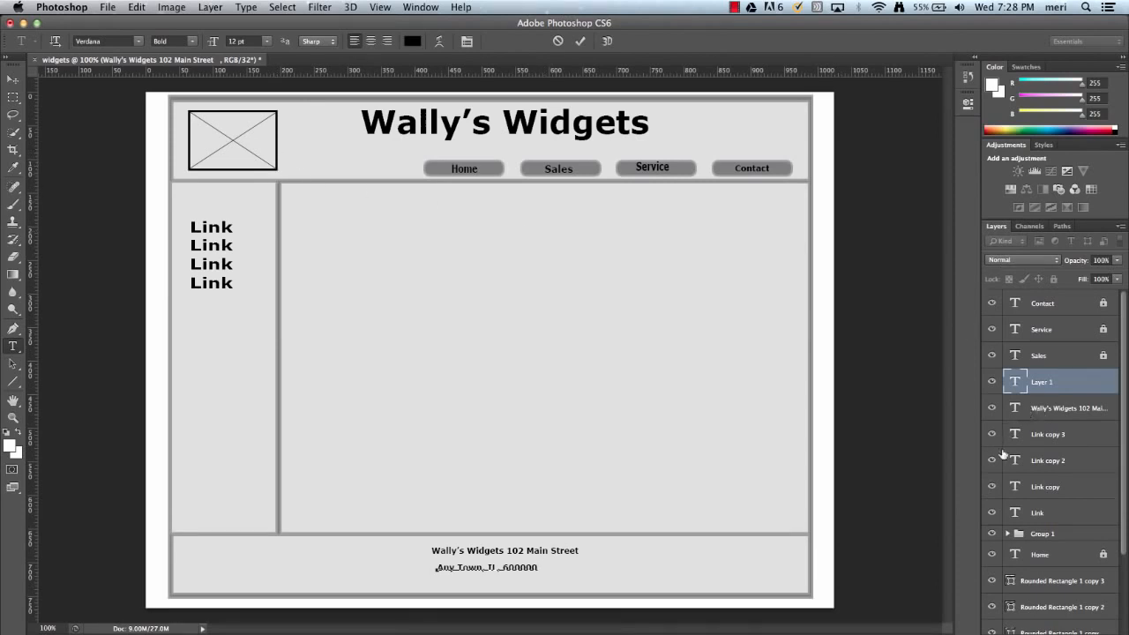
{"action": "left_click", "coordinate": [1011, 534]}
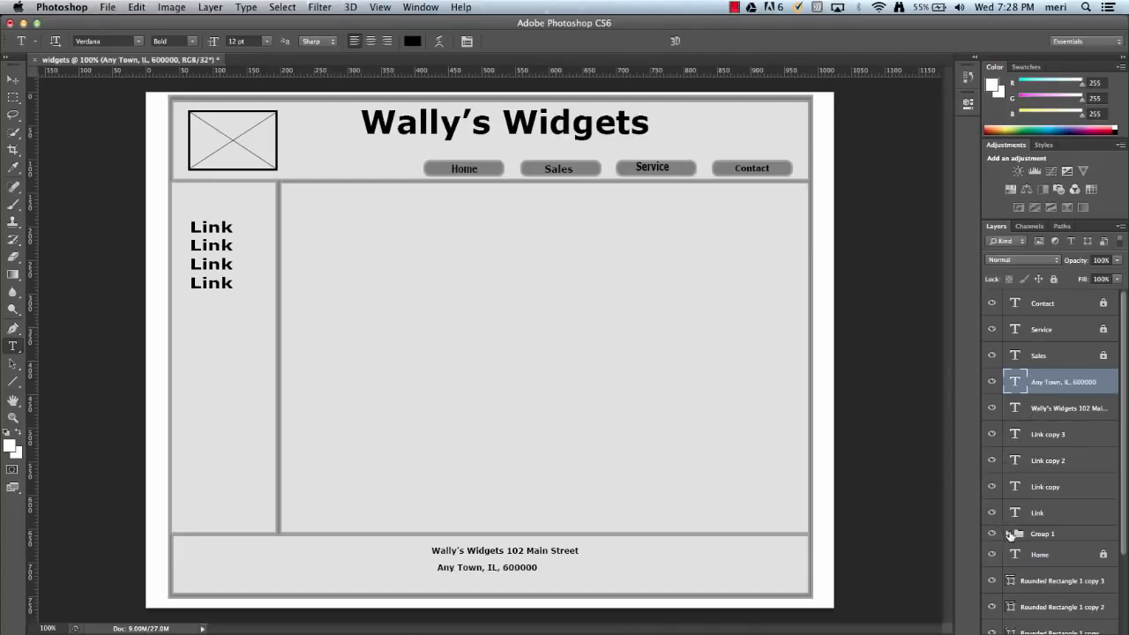
Duplicate Group 1, which holds the crossed-box placeholder.
{"action": "left_click", "coordinate": [1020, 534]}
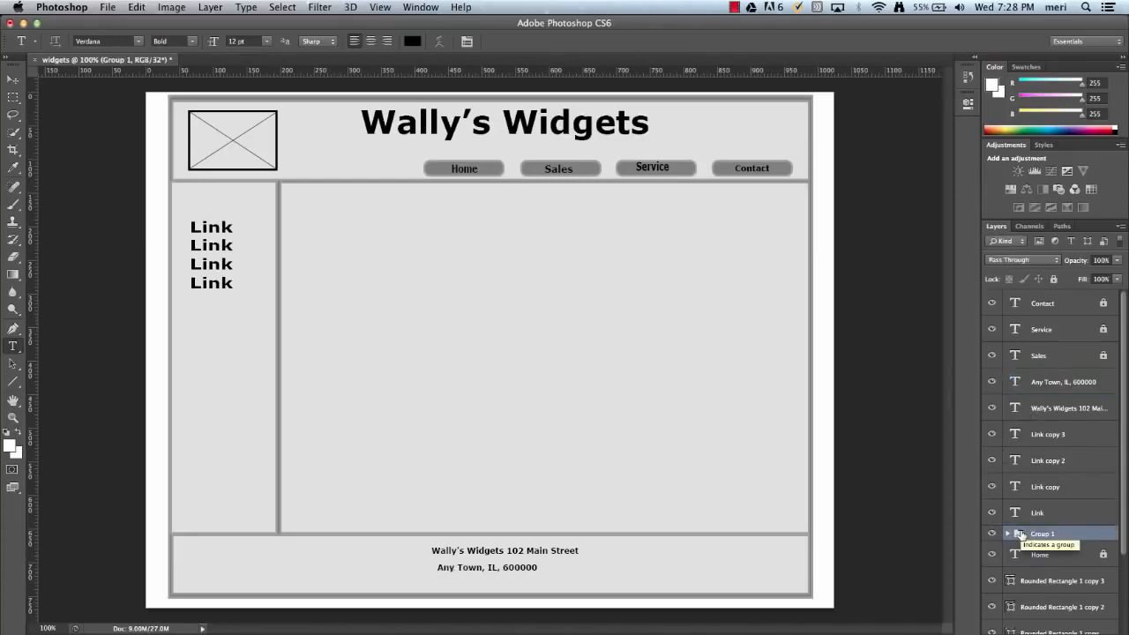
{"action": "scroll", "coordinate": [1020, 534], "scroll_direction": "down", "scroll_amount": 1}
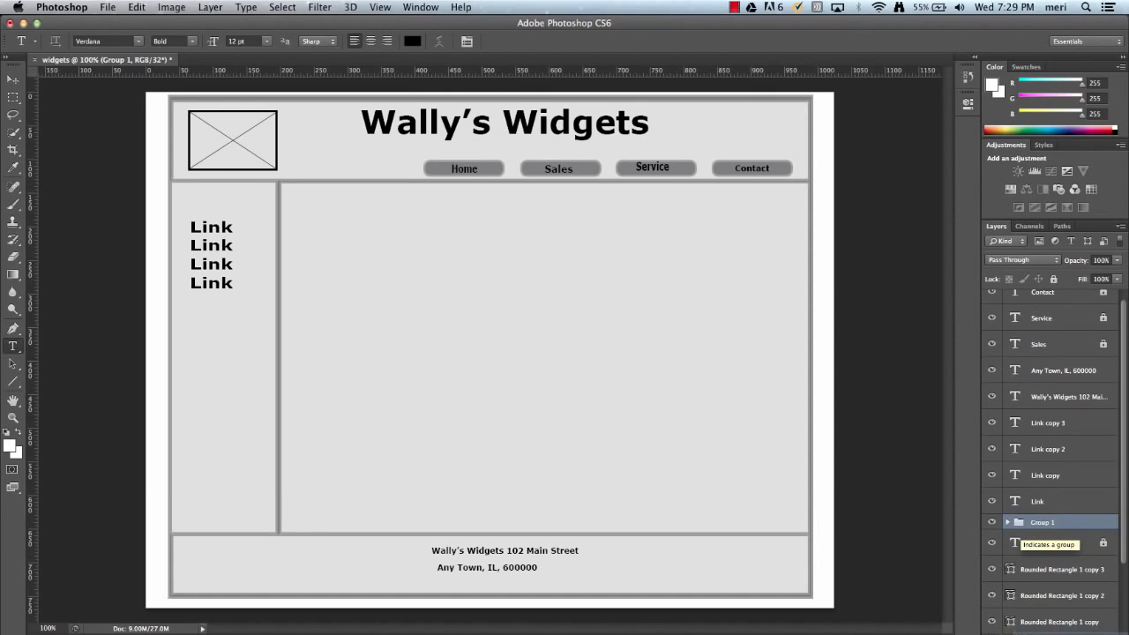
{"action": "key", "text": "super+j"}
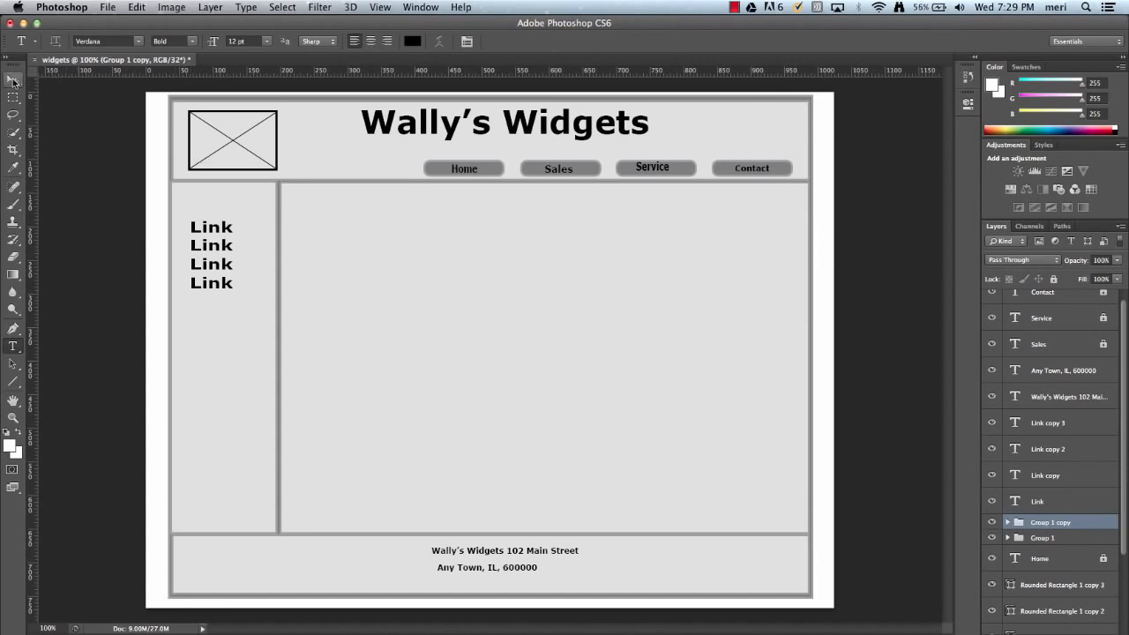
{"action": "key", "text": "v"}
{"action": "left_click_drag", "start_coordinate": [234, 146], "coordinate": [368, 244]}
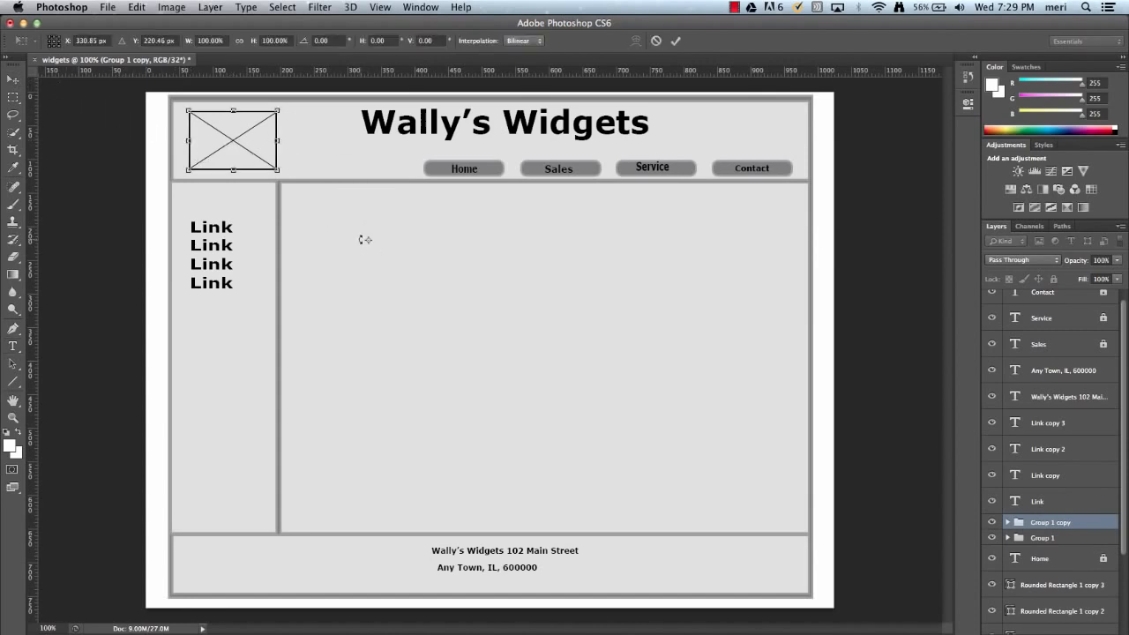
{"action": "key", "text": "super+z"}
Nudge the duplicated crossed box down and right to X 138.5 px, Y 90 px and apply the transformation.
{"action": "key", "text": "Down"}
{"action": "key", "text": "Down"}
{"action": "key", "text": "Down"}
{"action": "key", "text": "Down"}
{"action": "key", "text": "Down"}
{"action": "key", "text": "Down"}
{"action": "key", "text": "Down"}
{"action": "key", "text": "Down"}
{"action": "key", "text": "Down"}
{"action": "key", "text": "Down"}
{"action": "key", "text": "Down"}
{"action": "key", "text": "Down"}
{"action": "key", "text": "Down"}
{"action": "key", "text": "Down"}
{"action": "key", "text": "Down"}
{"action": "key", "text": "Down"}
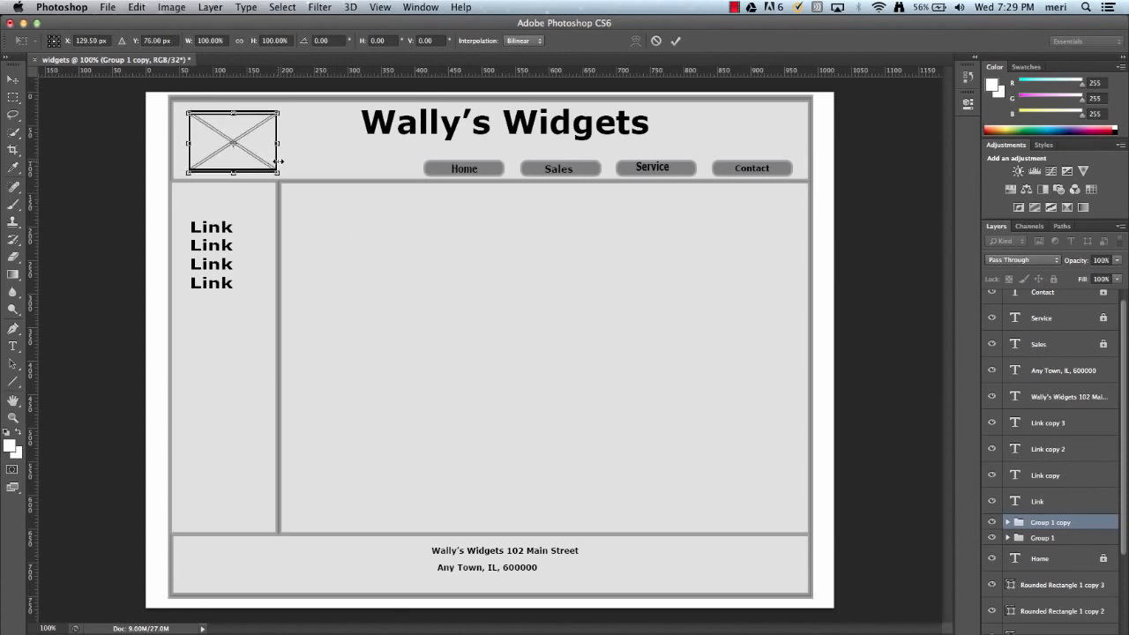
{"action": "key", "text": "Right"}
{"action": "key", "text": "Right"}
{"action": "key", "text": "Right"}
{"action": "key", "text": "Right"}
{"action": "key", "text": "Right"}
{"action": "key", "text": "Right"}
{"action": "key", "text": "Right"}
{"action": "key", "text": "Right"}
{"action": "key", "text": "Right"}
{"action": "key", "text": "Down"}
{"action": "key", "text": "Down"}
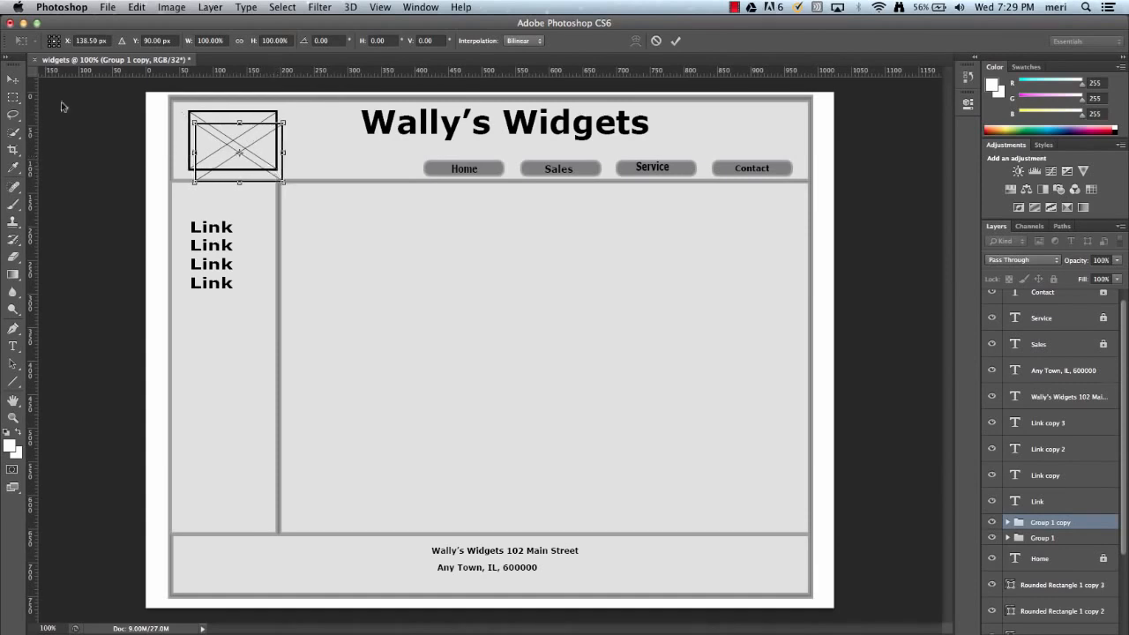
{"action": "left_click", "coordinate": [14, 83]}
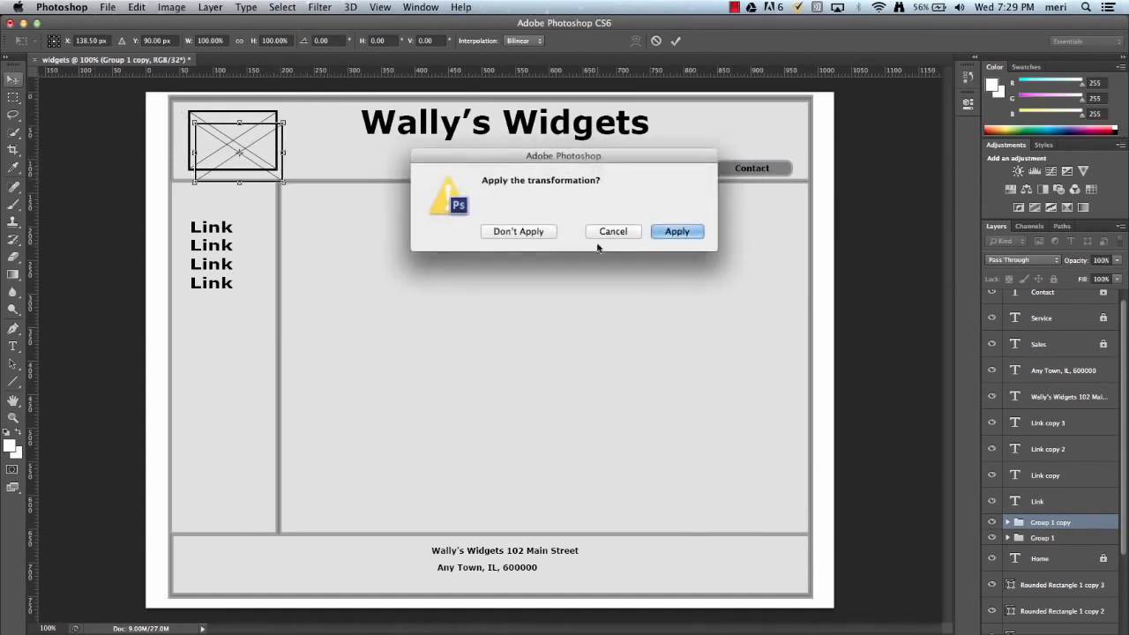
{"action": "key", "text": "Return"}
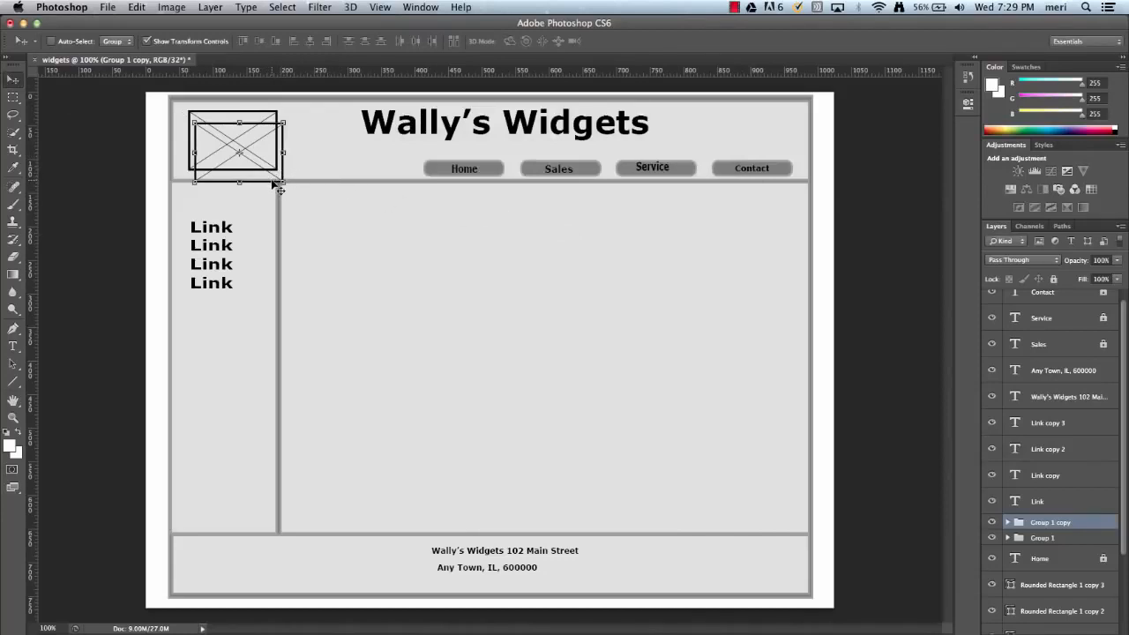
Enlarge the duplicated crossed box to about 188% width and 200% height, centred at X 349 px, Y 245 px in the content area, and apply the transformation.
{"action": "left_click_drag", "start_coordinate": [278, 189], "coordinate": [459, 314]}
{"action": "key", "text": "ctrl+t"}
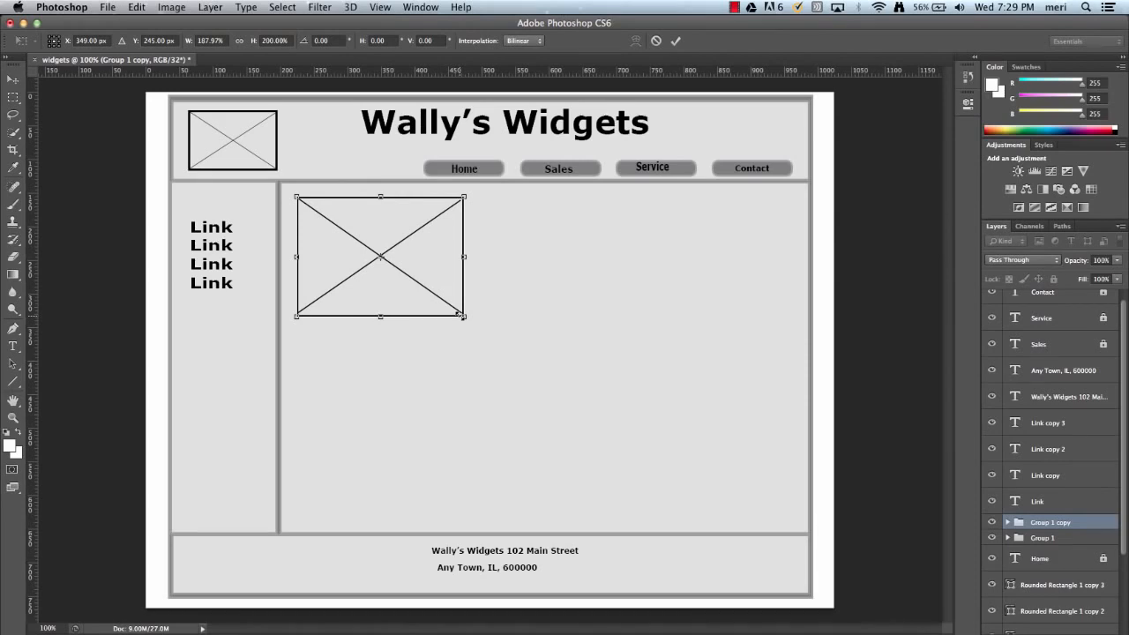
{"action": "key", "text": "Down"}
{"action": "key", "text": "Down"}
{"action": "key", "text": "Down"}
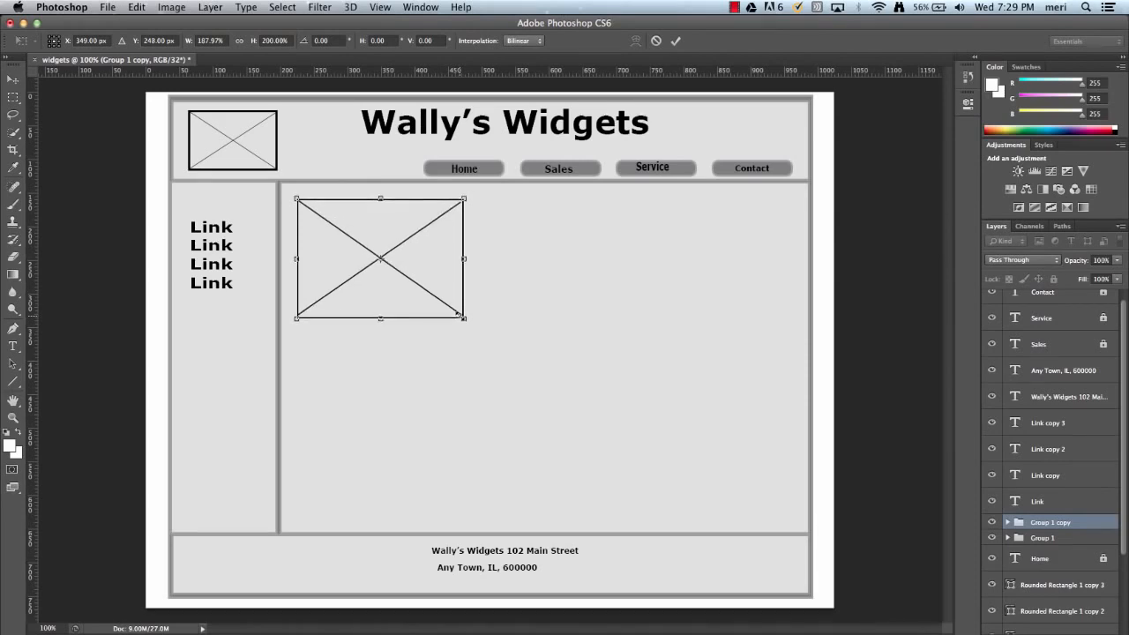
{"action": "key", "text": "Up"}
{"action": "key", "text": "Up"}
{"action": "key", "text": "Up"}
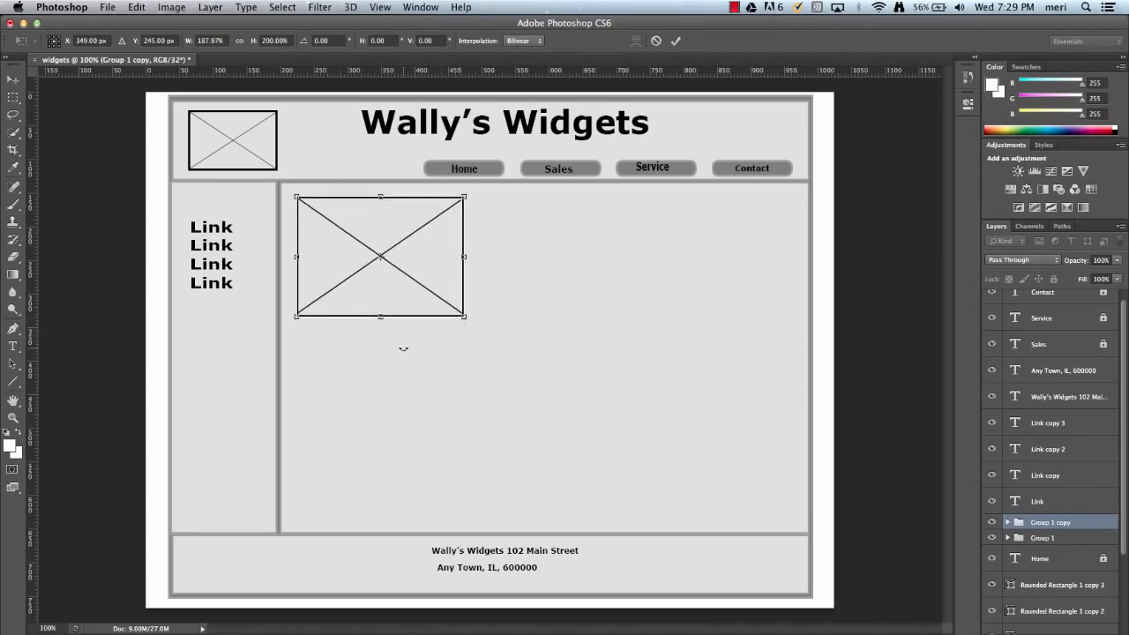
{"action": "left_click", "coordinate": [13, 79]}
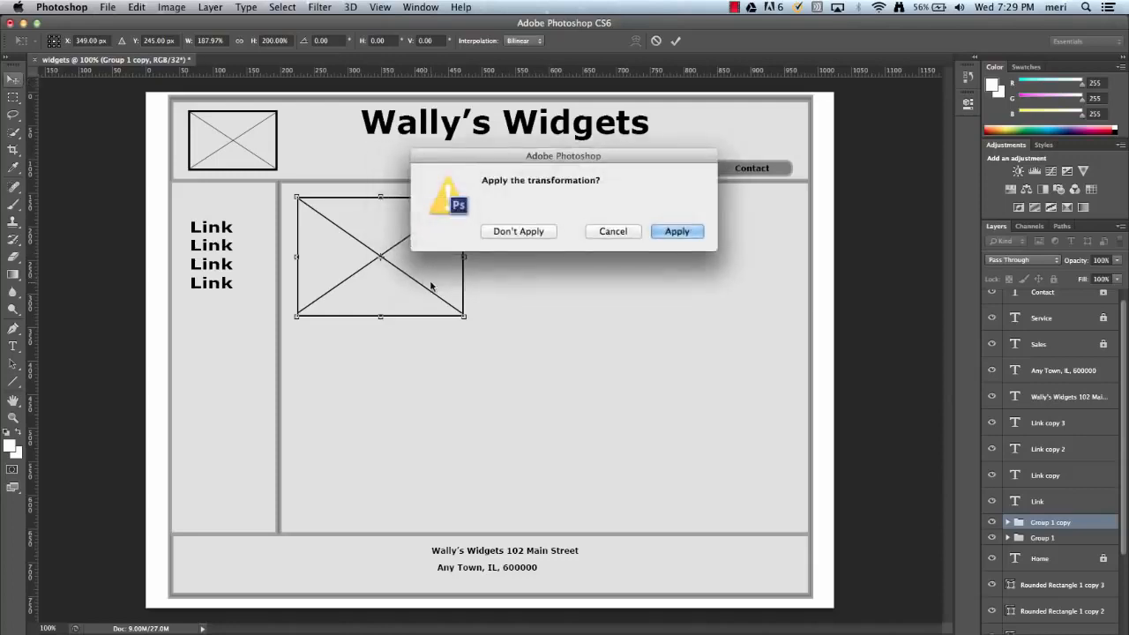
{"action": "left_click", "coordinate": [676, 232]}
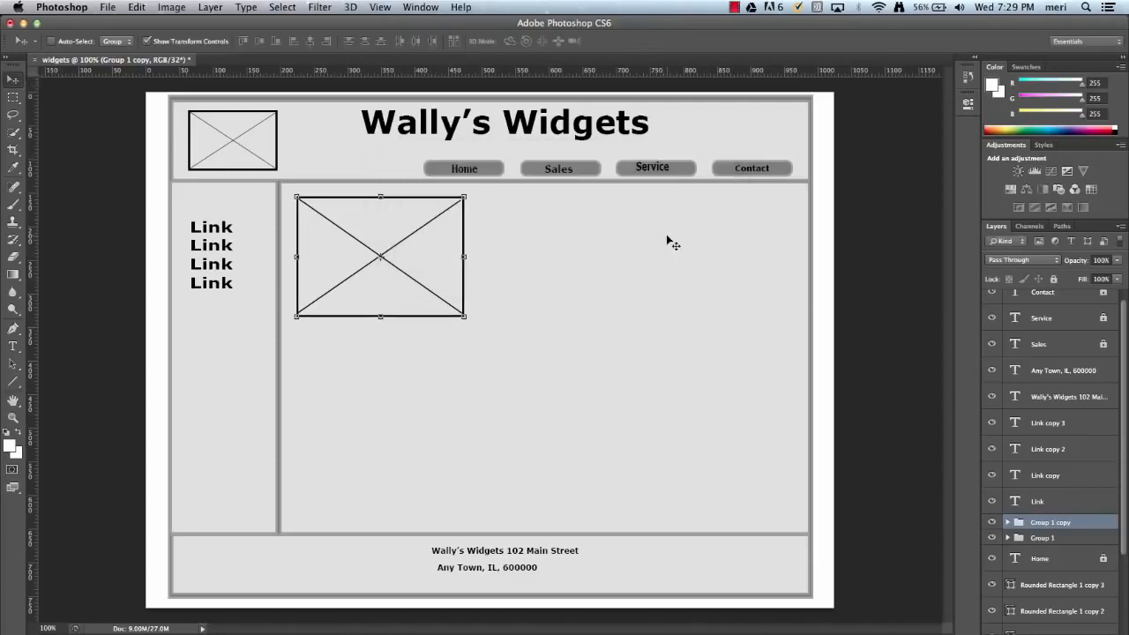
Duplicate the enlarged crossed box and move the copy straight down, leaving a small gap below the first one.
{"action": "key", "text": "alt+Down"}
{"action": "key", "text": "alt+Down"}
{"action": "key", "text": "alt+Down"}
{"action": "key", "text": "alt+Down"}
{"action": "key", "text": "alt+Down"}
{"action": "key", "text": "alt+Down"}
{"action": "key", "text": "alt+Down"}
{"action": "key", "text": "alt+Down"}
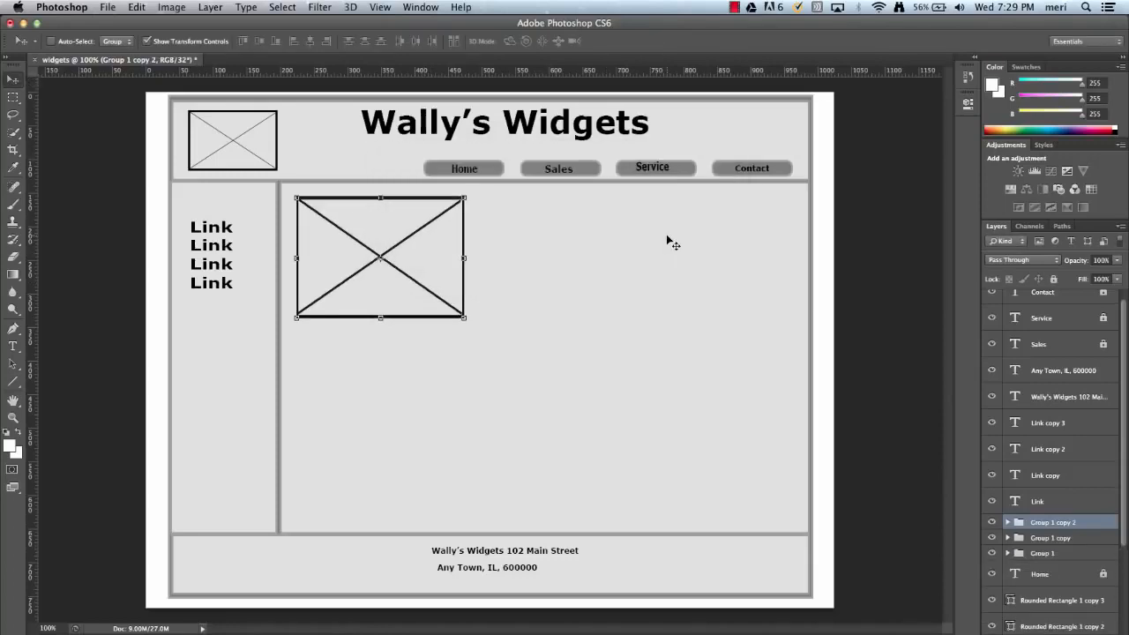
{"action": "key", "text": "Down"}
{"action": "key", "text": "Down"}
{"action": "key", "text": "Down"}
{"action": "key", "text": "Down"}
{"action": "key", "text": "Down"}
{"action": "key", "text": "Down"}
{"action": "key", "text": "Down"}
{"action": "key", "text": "Down"}
{"action": "key", "text": "Down"}
{"action": "key", "text": "Down"}
{"action": "key", "text": "Down"}
{"action": "key", "text": "Down"}
{"action": "key", "text": "Down"}
{"action": "key", "text": "Down"}
{"action": "key", "text": "Down"}
{"action": "key", "text": "Down"}
{"action": "key", "text": "Down"}
{"action": "key", "text": "Down"}
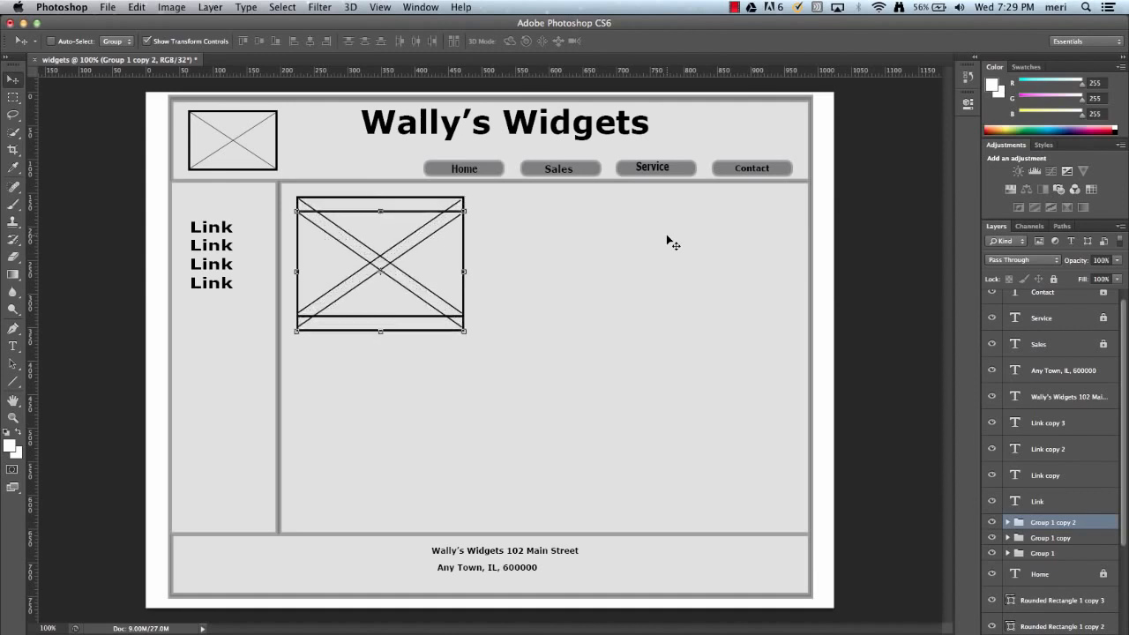
{"action": "key", "text": "Down"}
{"action": "key", "text": "Down"}
{"action": "key", "text": "Down"}
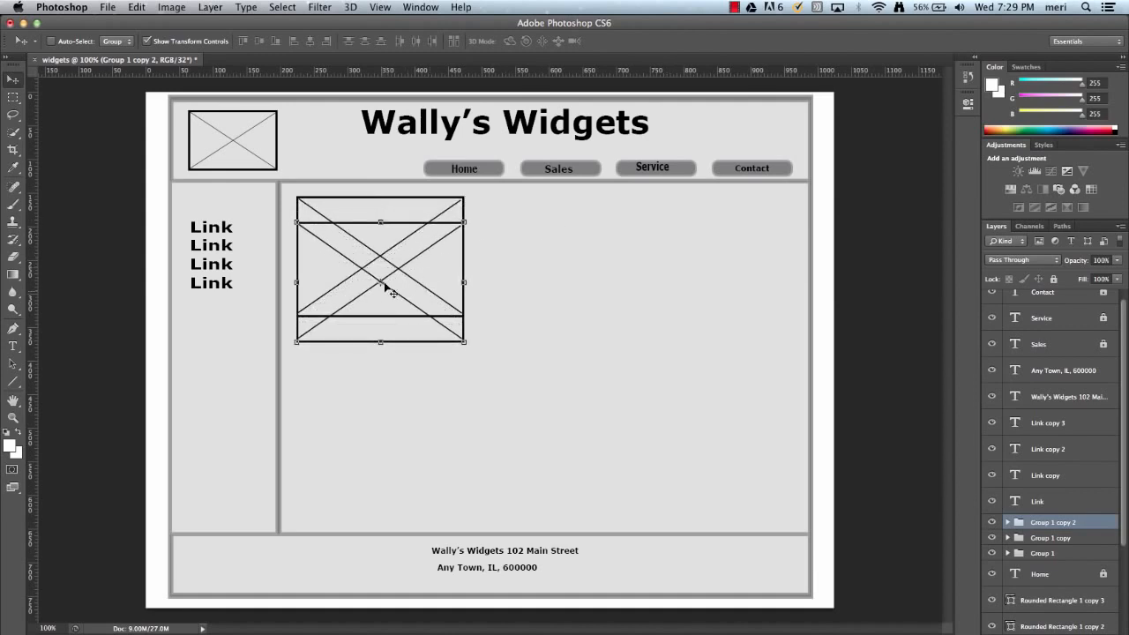
{"action": "left_click_drag", "start_coordinate": [395, 311], "coordinate": [398, 435]}
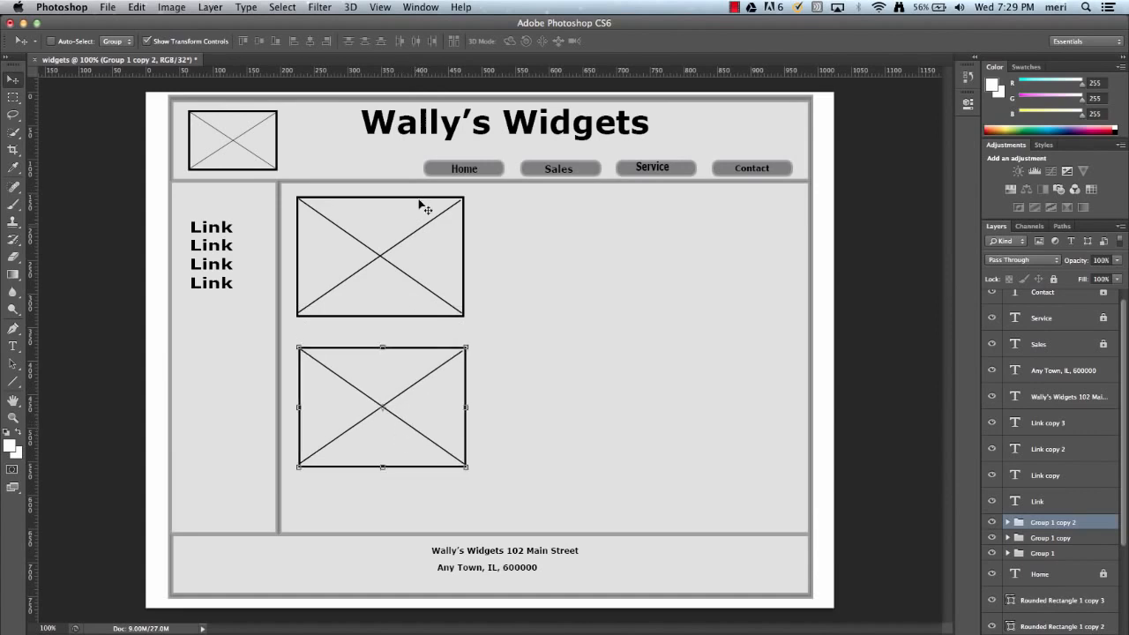
With the Line tool at a 6.08 pt stroke, draw a horizontal text placeholder line about 440 px long beside the upper crossed box.
{"action": "left_click", "coordinate": [14, 380]}
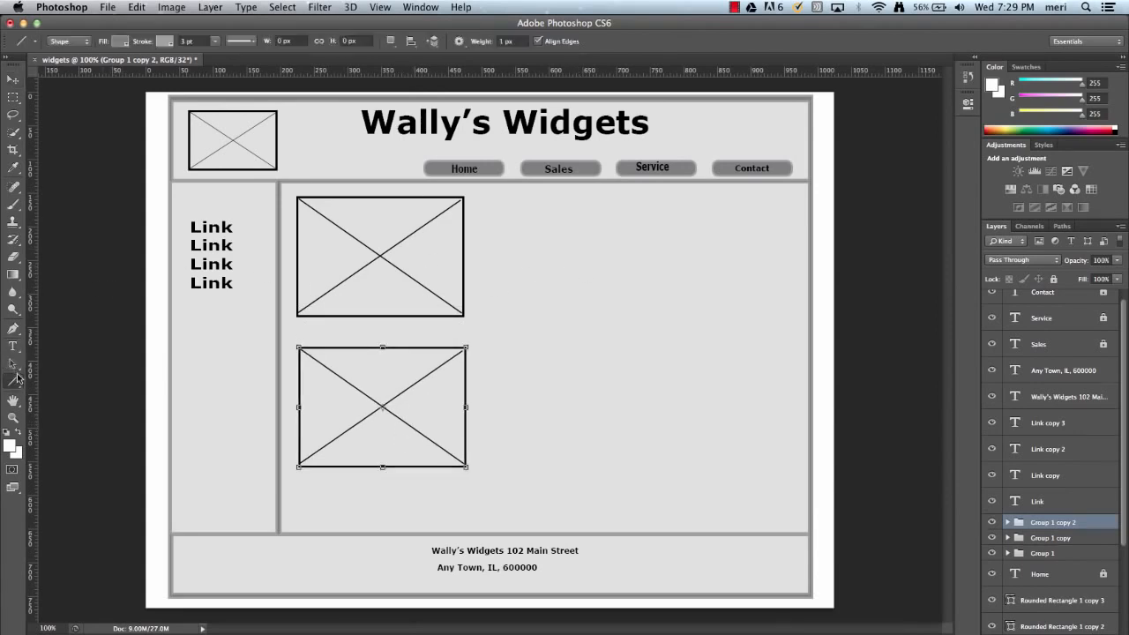
{"action": "left_click", "coordinate": [214, 42]}
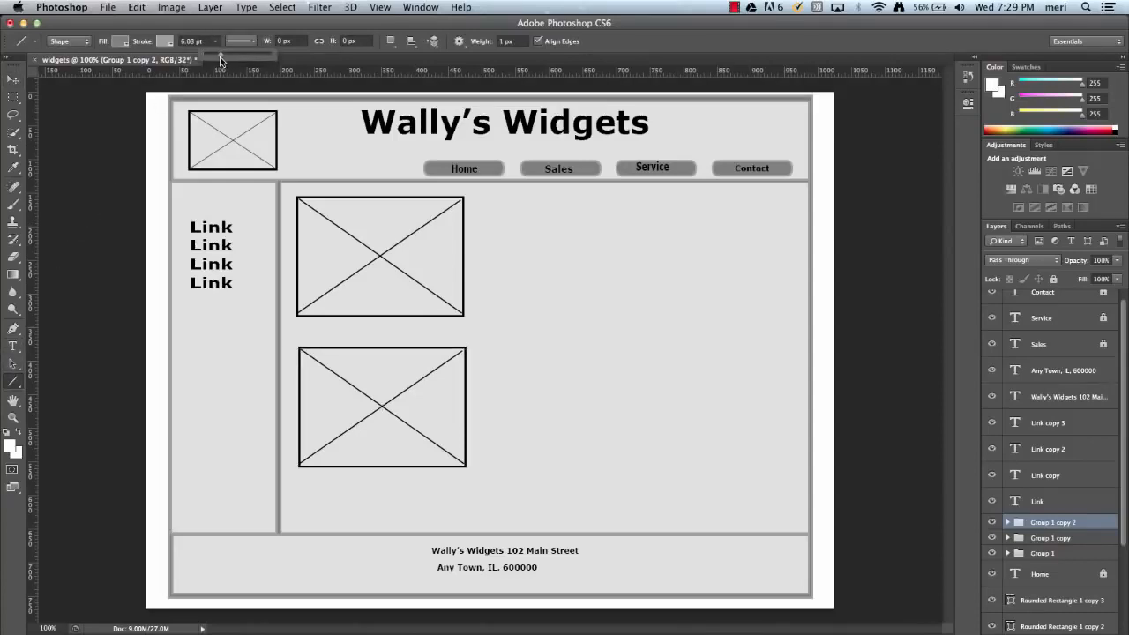
{"action": "left_click", "coordinate": [485, 210]}
{"action": "left_click_drag", "start_coordinate": [485, 210], "coordinate": [779, 213]}
{"action": "key", "text": "super+z"}
{"action": "left_click_drag", "start_coordinate": [482, 216], "coordinate": [776, 246]}
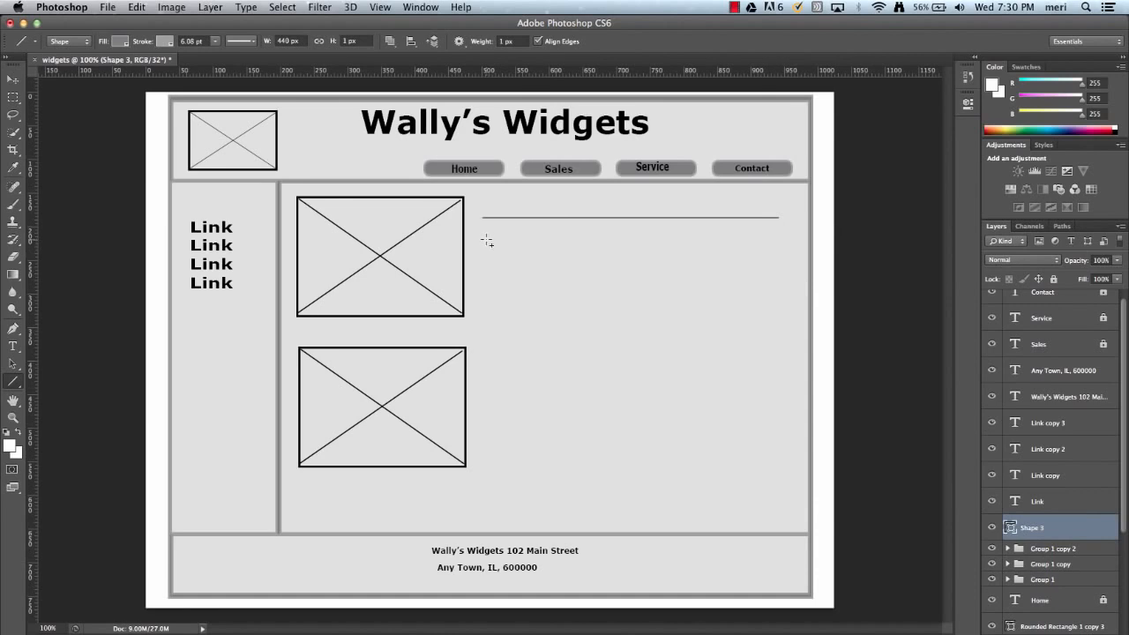
Draw nine more horizontal placeholder lines of varying length below the first, extending down beside the lower crossed box.
{"action": "left_click_drag", "start_coordinate": [486, 239], "coordinate": [709, 260]}
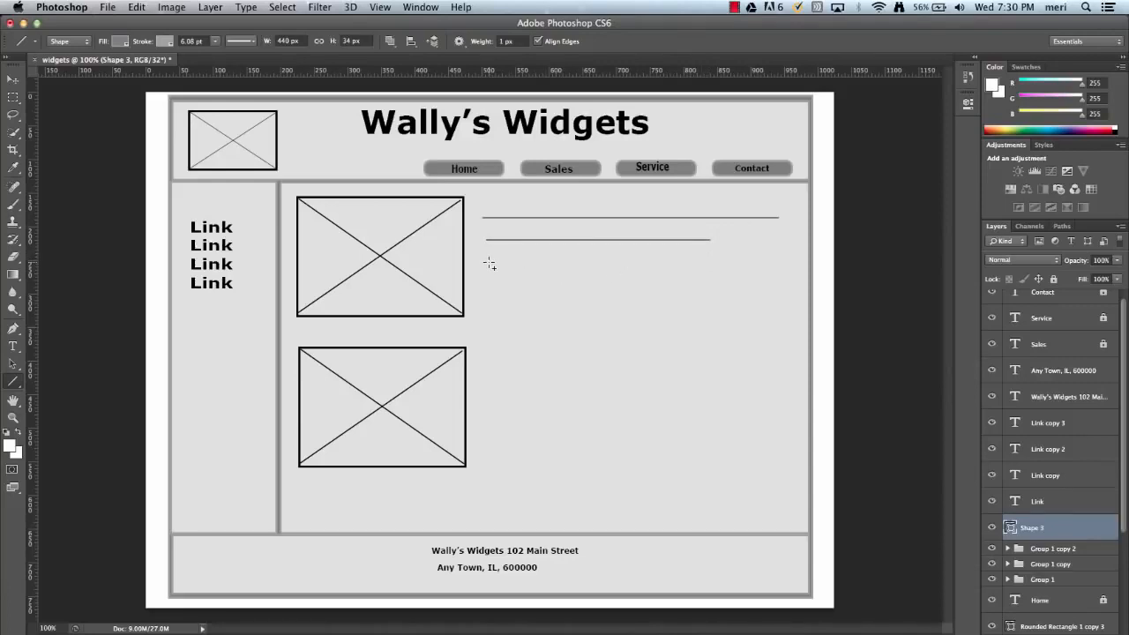
{"action": "left_click_drag", "start_coordinate": [493, 263], "coordinate": [744, 262]}
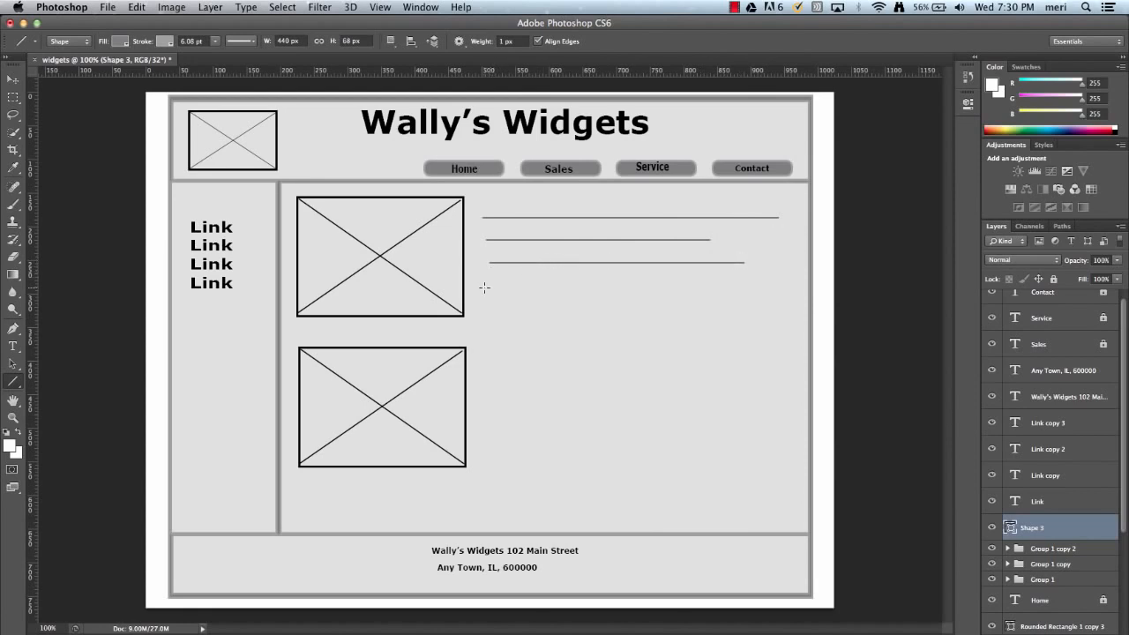
{"action": "left_click_drag", "start_coordinate": [488, 289], "coordinate": [769, 295]}
{"action": "left_click_drag", "start_coordinate": [493, 309], "coordinate": [756, 308]}
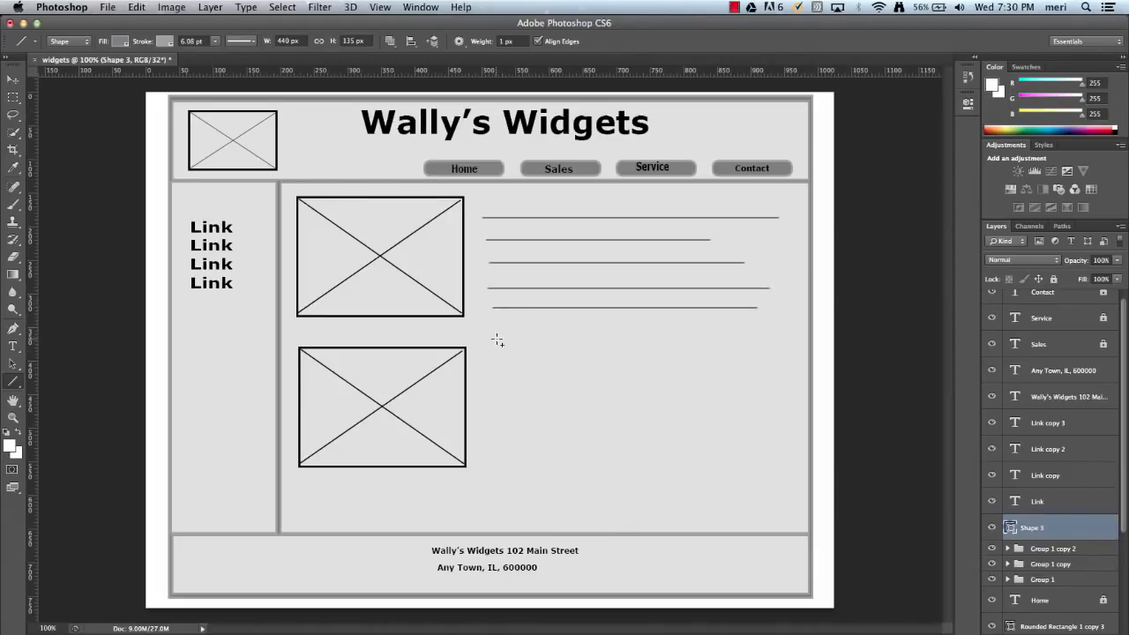
{"action": "left_click_drag", "start_coordinate": [500, 341], "coordinate": [763, 353]}
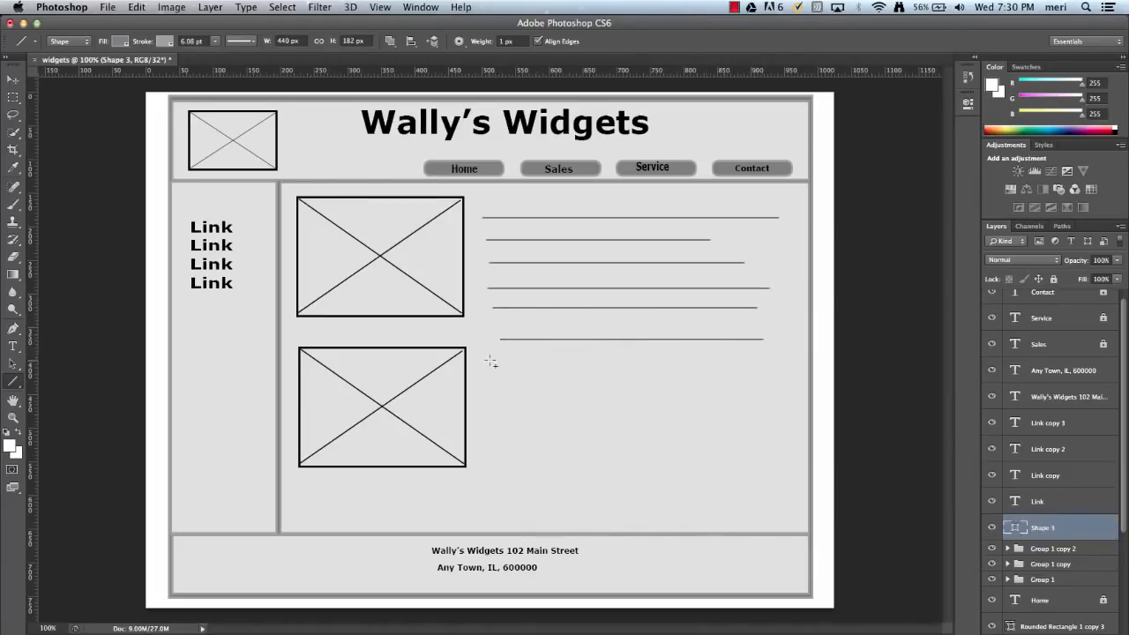
{"action": "left_click_drag", "start_coordinate": [490, 362], "coordinate": [760, 370]}
{"action": "left_click_drag", "start_coordinate": [497, 386], "coordinate": [729, 400]}
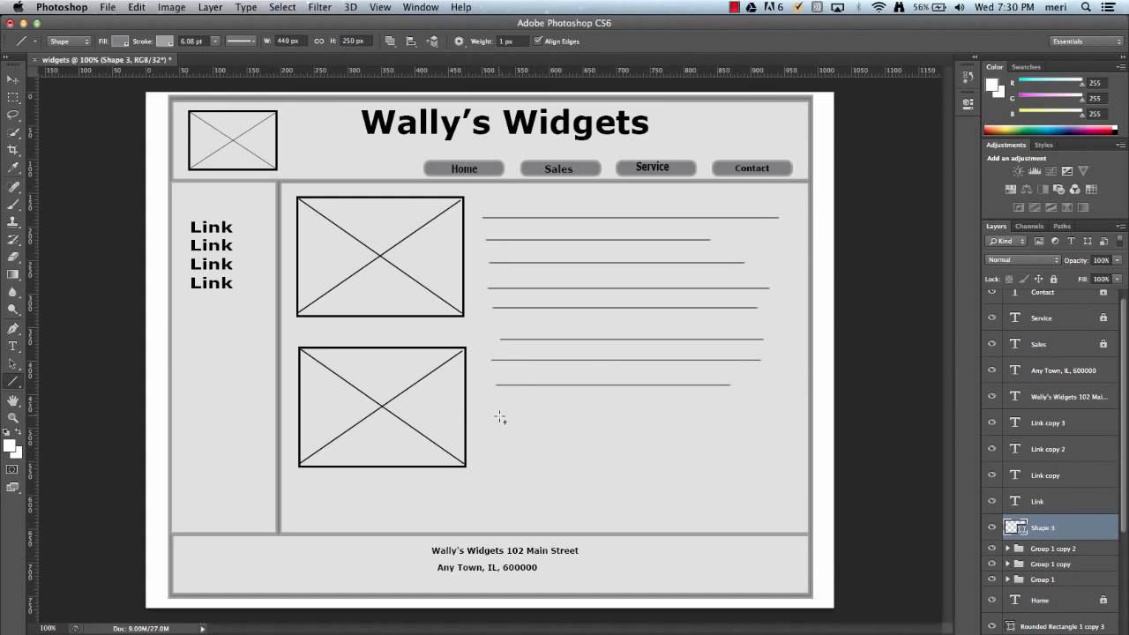
{"action": "left_click_drag", "start_coordinate": [500, 417], "coordinate": [713, 418]}
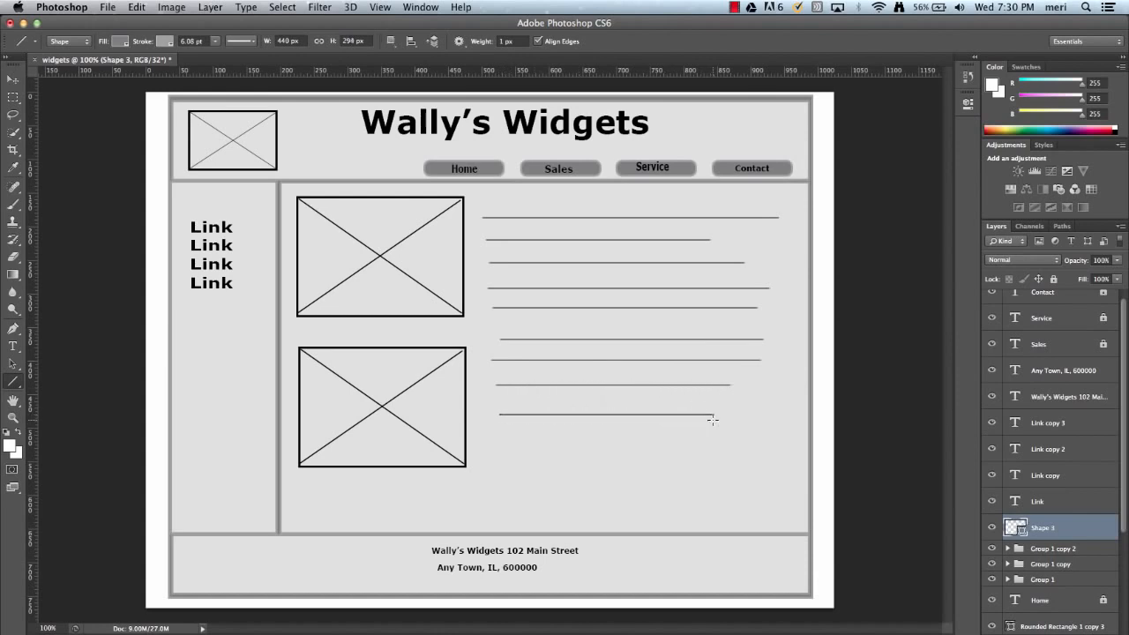
{"action": "left_click_drag", "start_coordinate": [502, 439], "coordinate": [719, 440]}
Move the whole block of placeholder lines slightly down and to the right with the Move tool.
{"action": "scroll", "coordinate": [1072, 519], "scroll_direction": "down", "scroll_amount": 2}
{"action": "scroll", "coordinate": [1071, 518], "scroll_direction": "down", "scroll_amount": 3}
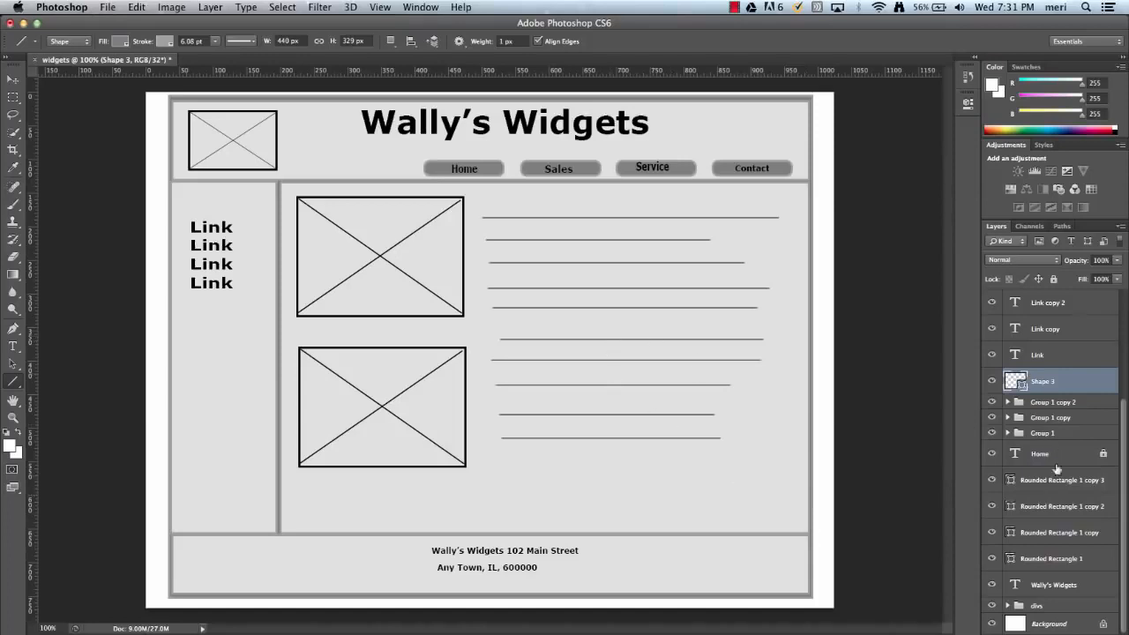
{"action": "scroll", "coordinate": [1061, 499], "scroll_direction": "up", "scroll_amount": 5}
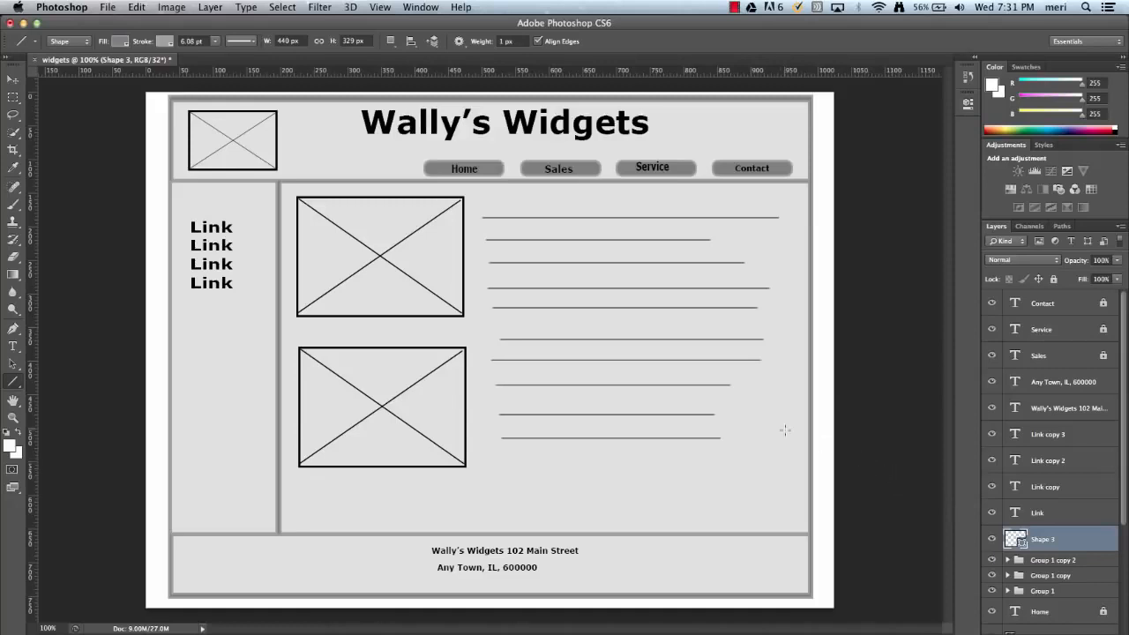
{"action": "left_click", "coordinate": [12, 79]}
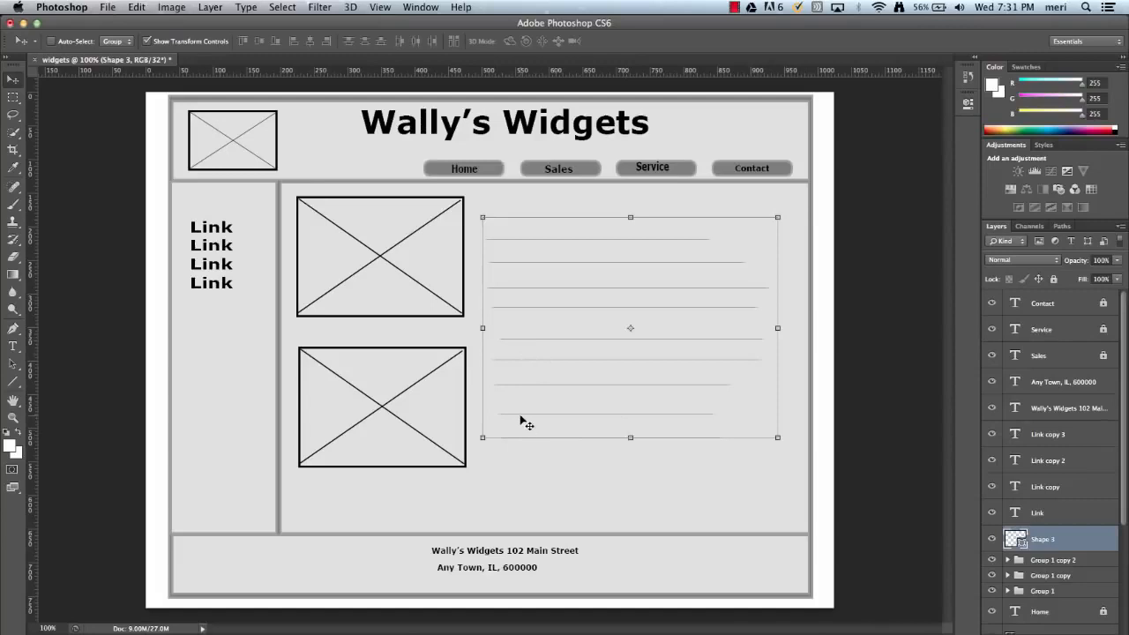
{"action": "left_click_drag", "start_coordinate": [508, 422], "coordinate": [511, 426]}
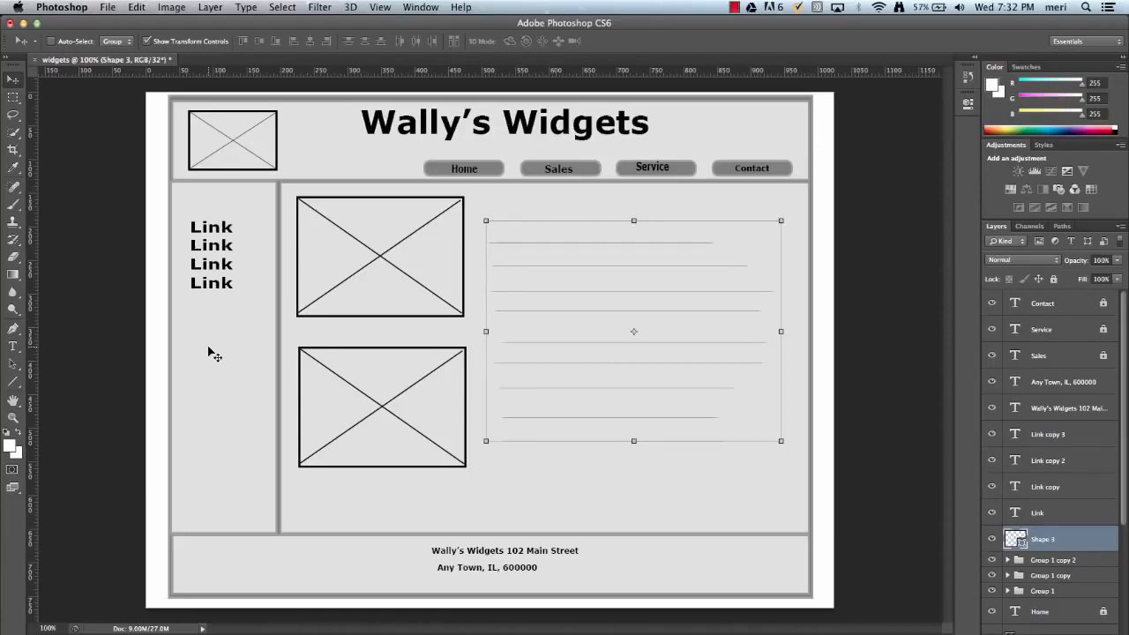
Save the wireframe as widgets.psd on the Desktop in Photoshop format with layers and the embedded color profile.
{"action": "left_click", "coordinate": [106, 9]}
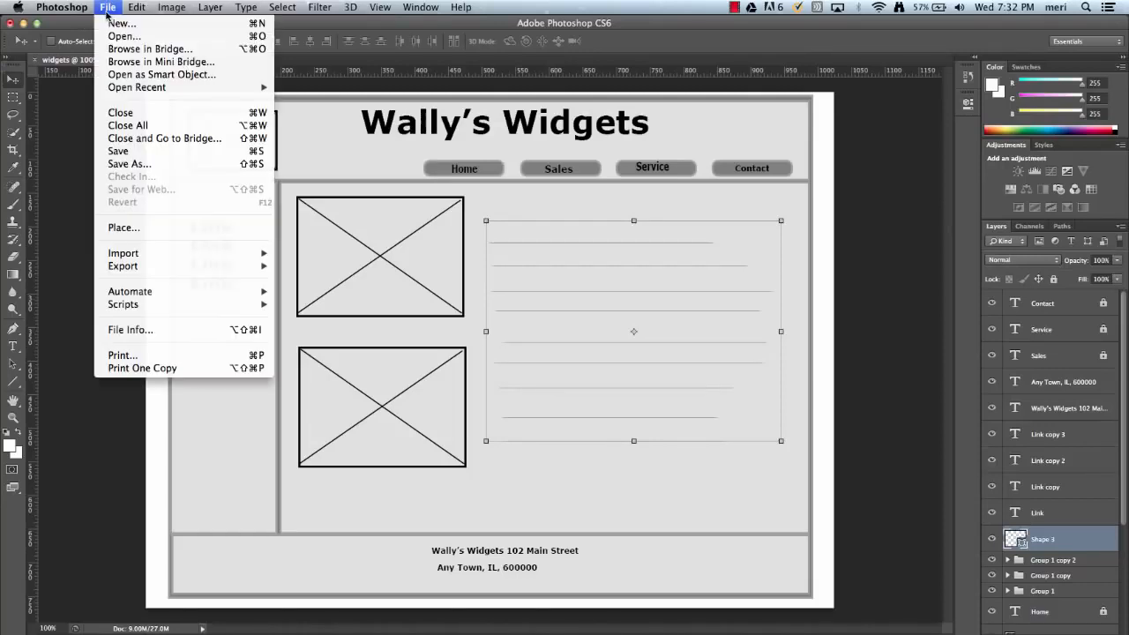
{"action": "left_click", "coordinate": [135, 151]}
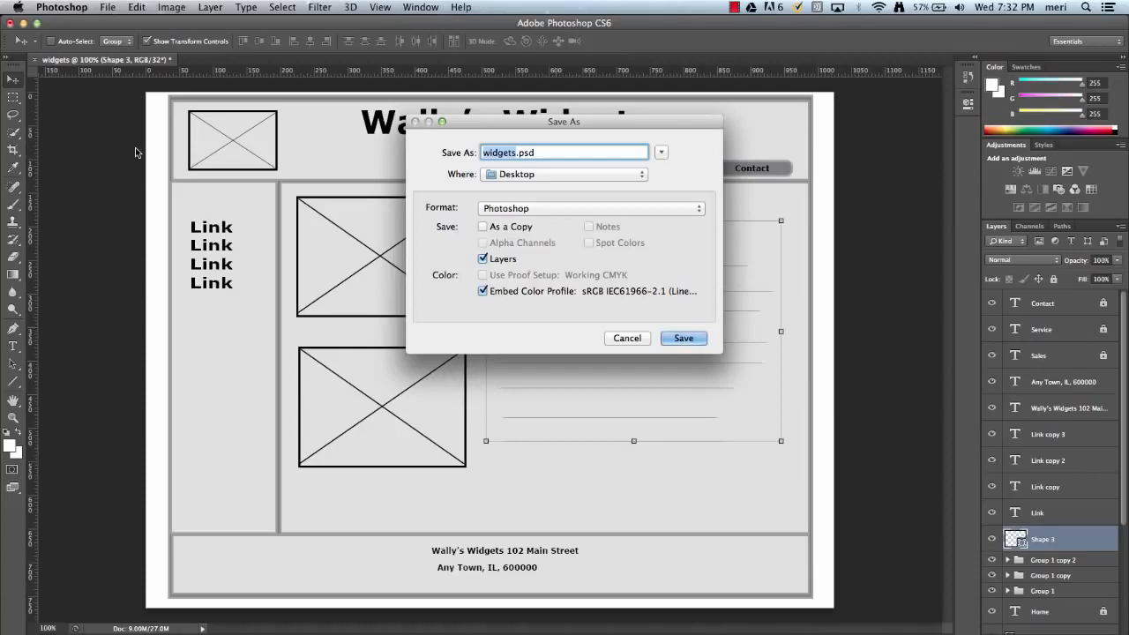
{"action": "left_click", "coordinate": [703, 340]}
{"action": "left_click", "coordinate": [721, 281]}
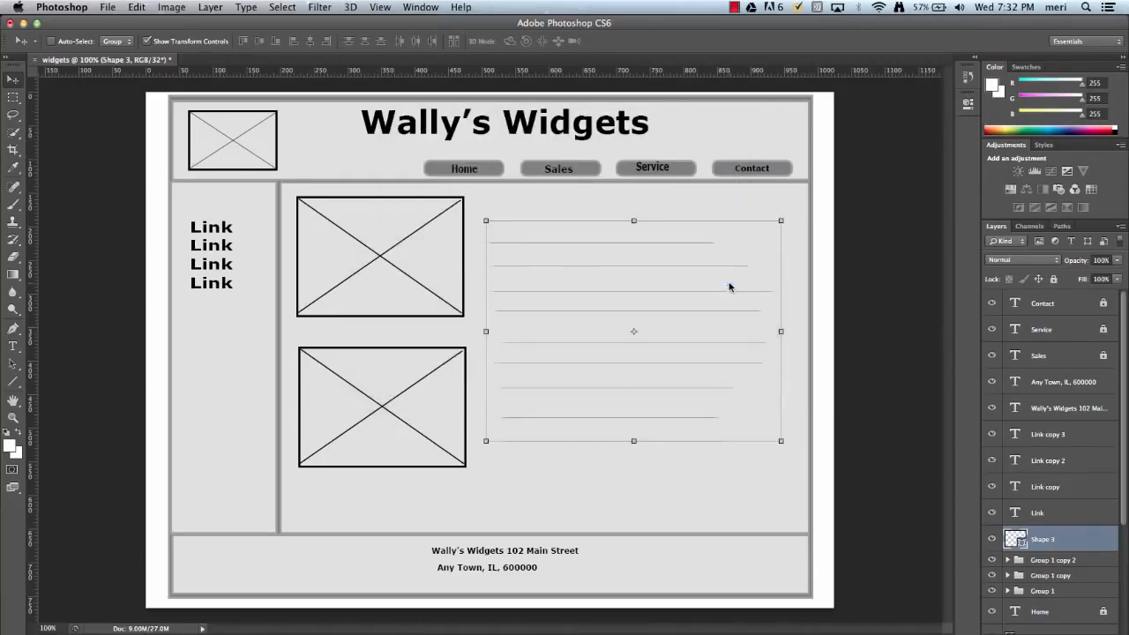